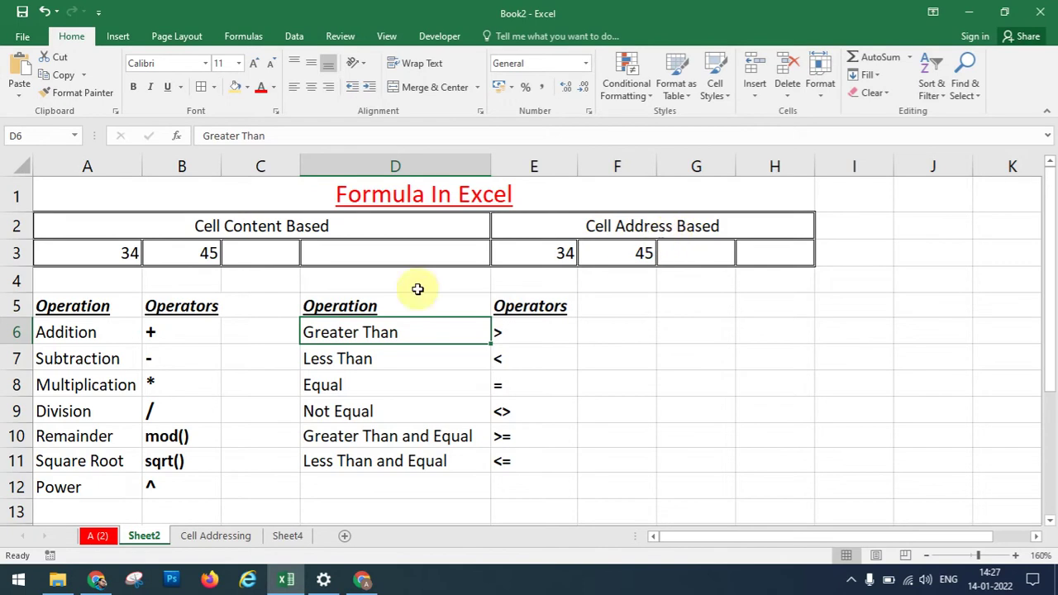
- Add the two numbers with the constant formula =34+45 in cell D3 and reopen the formula to check it
left_click(387, 255)
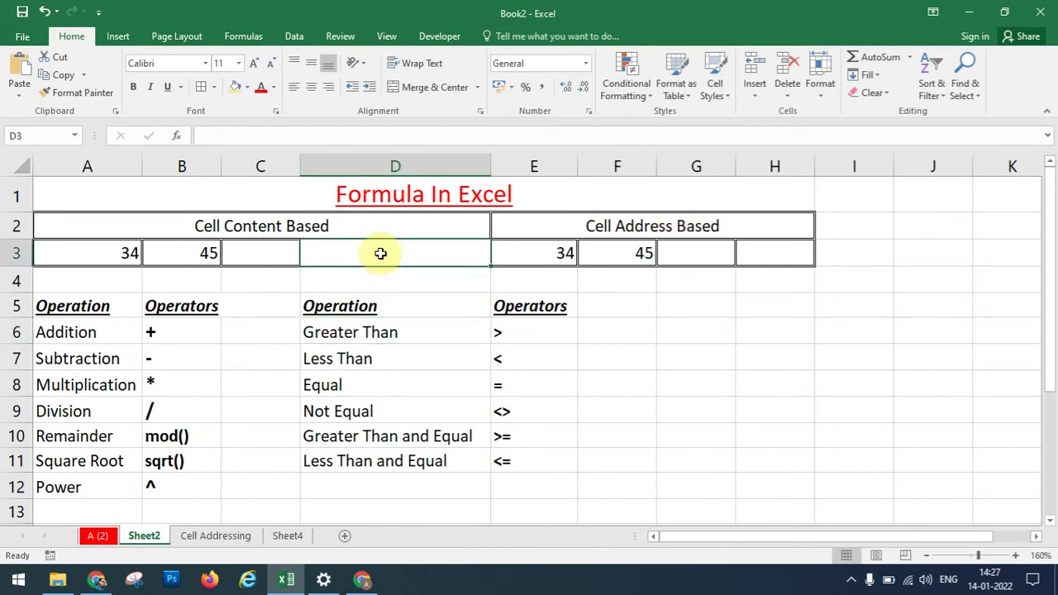
double_click(380, 253)
type("=")
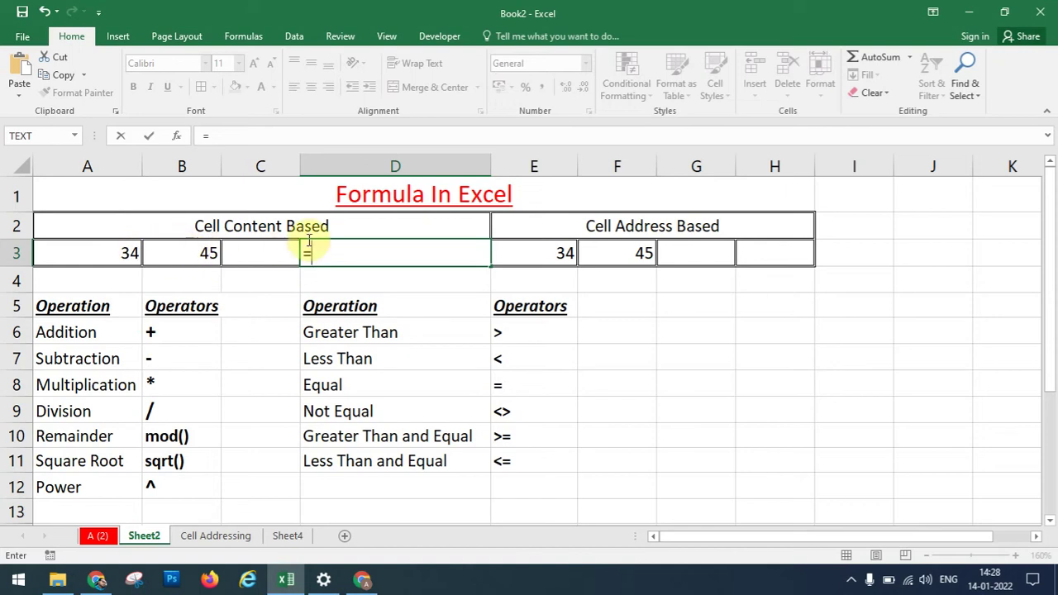
type("34+45")
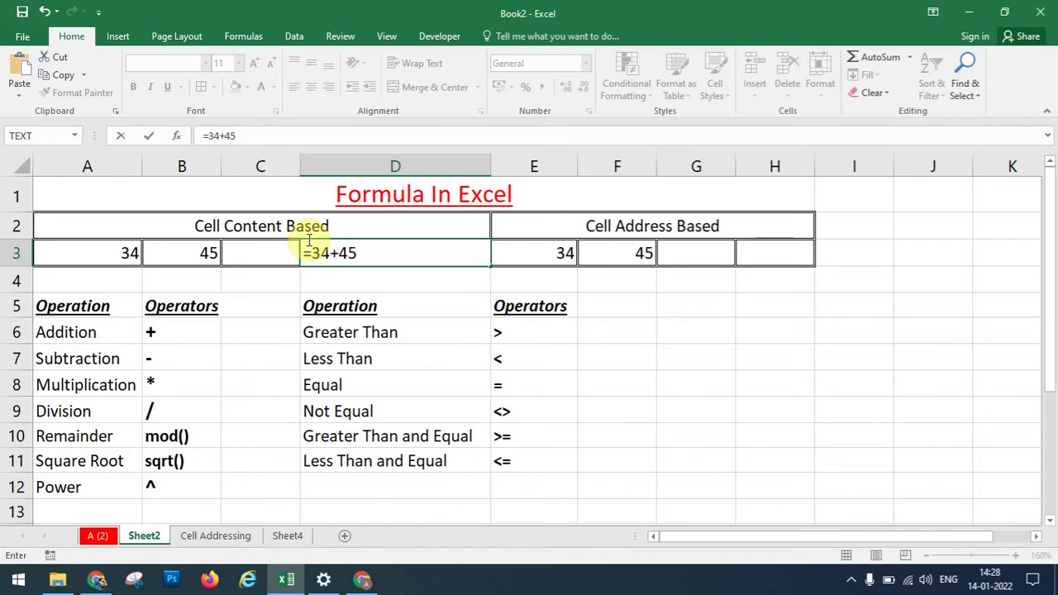
key("Return")
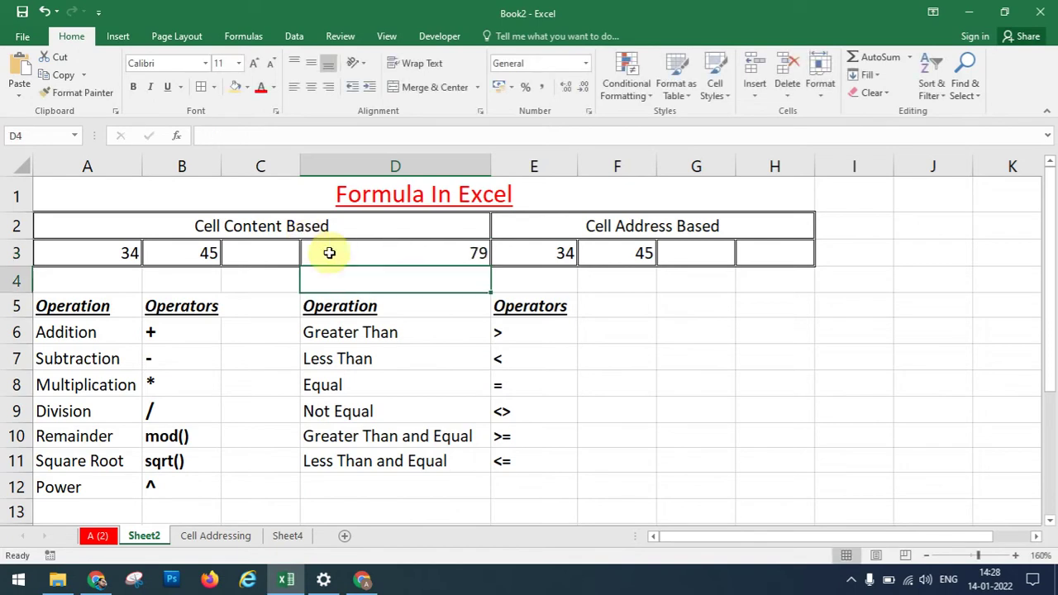
left_click(455, 256)
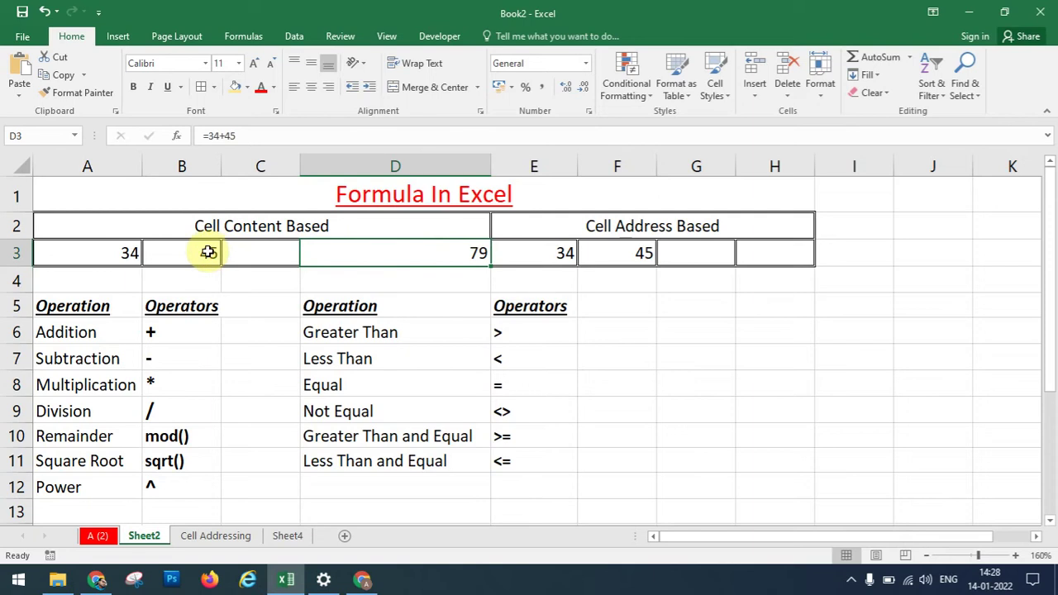
double_click(321, 252)
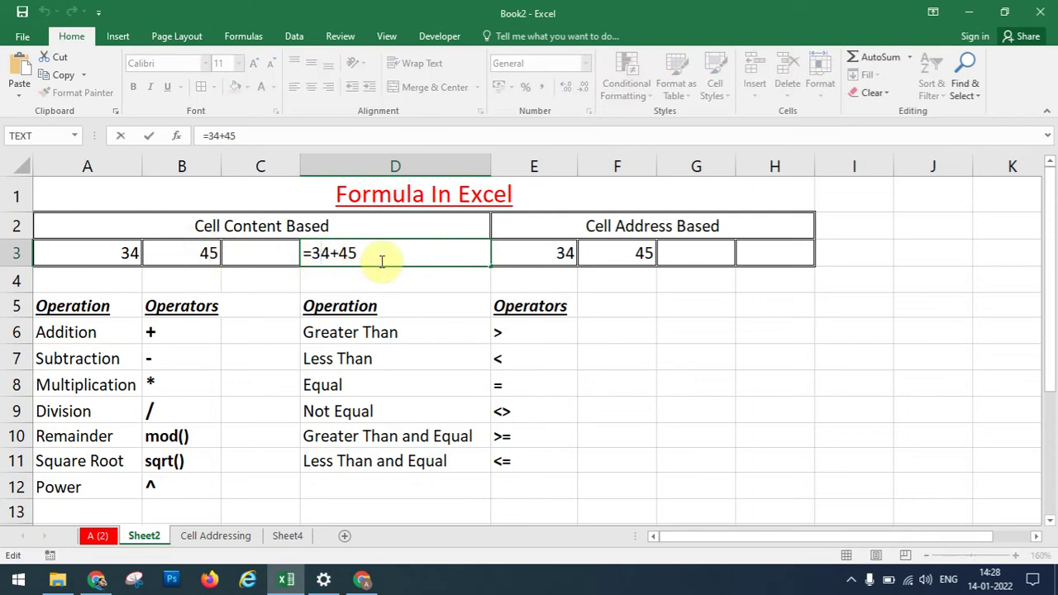
key("Return")
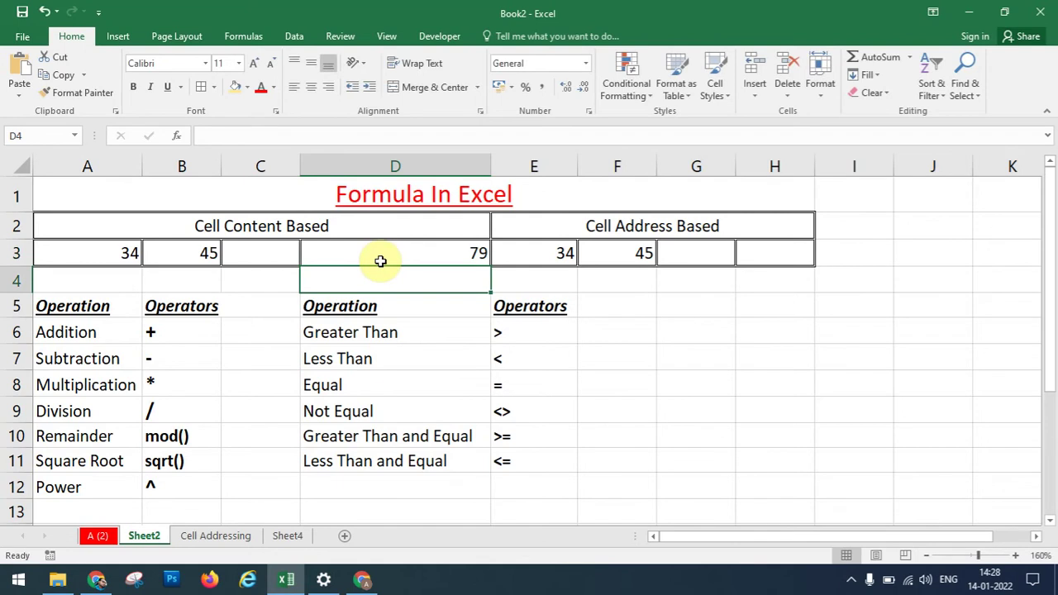
- Set the first number of the Cell Content Based table, in cell A3, to 50
left_click(122, 253)
type("50")
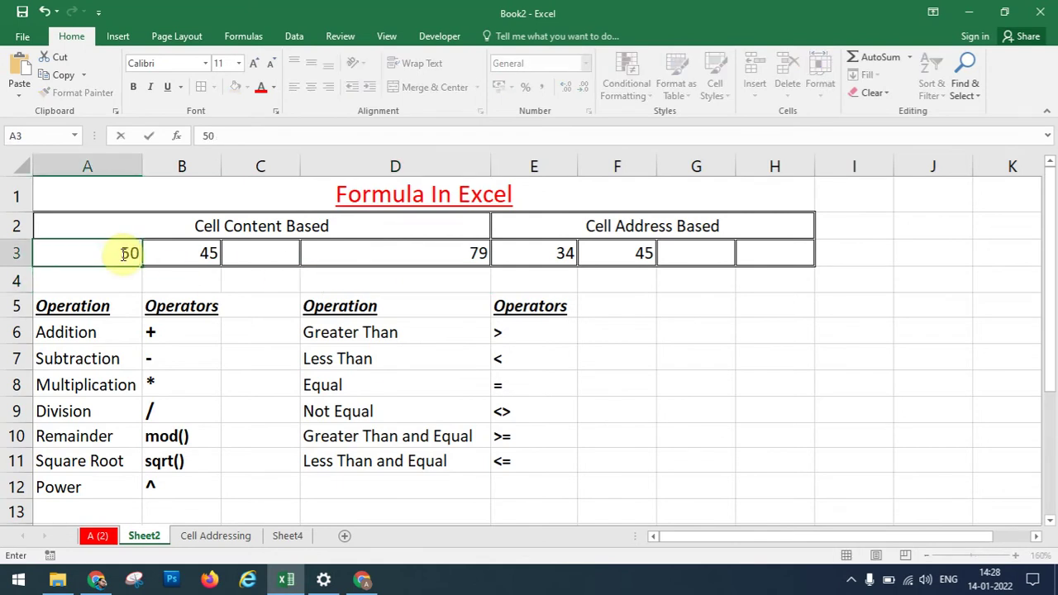
key("Return")
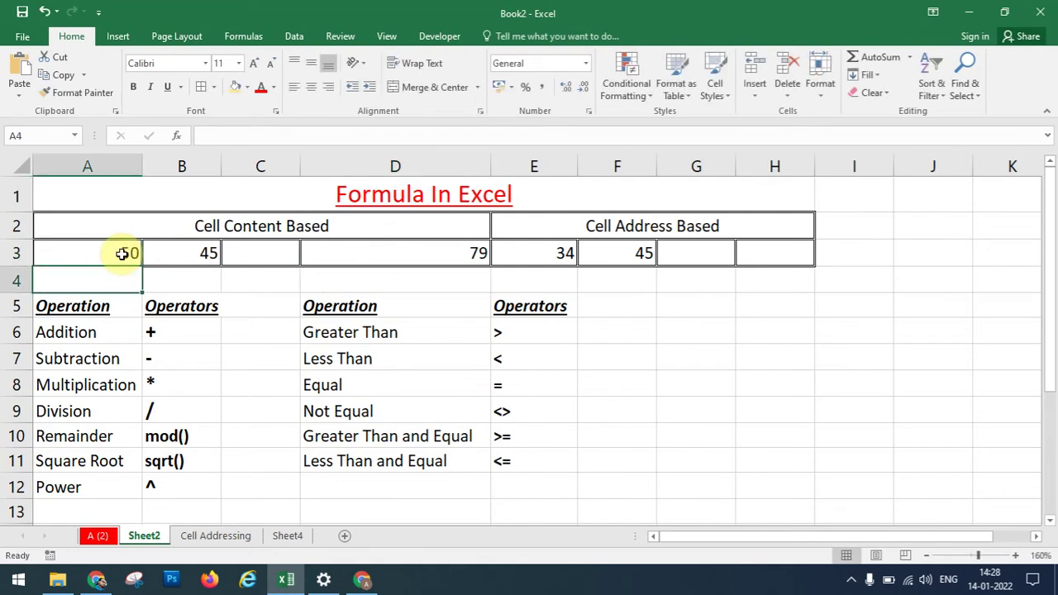
- Replace the first number in the D3 formula with 50 so that it reads =50+45
left_click(366, 256)
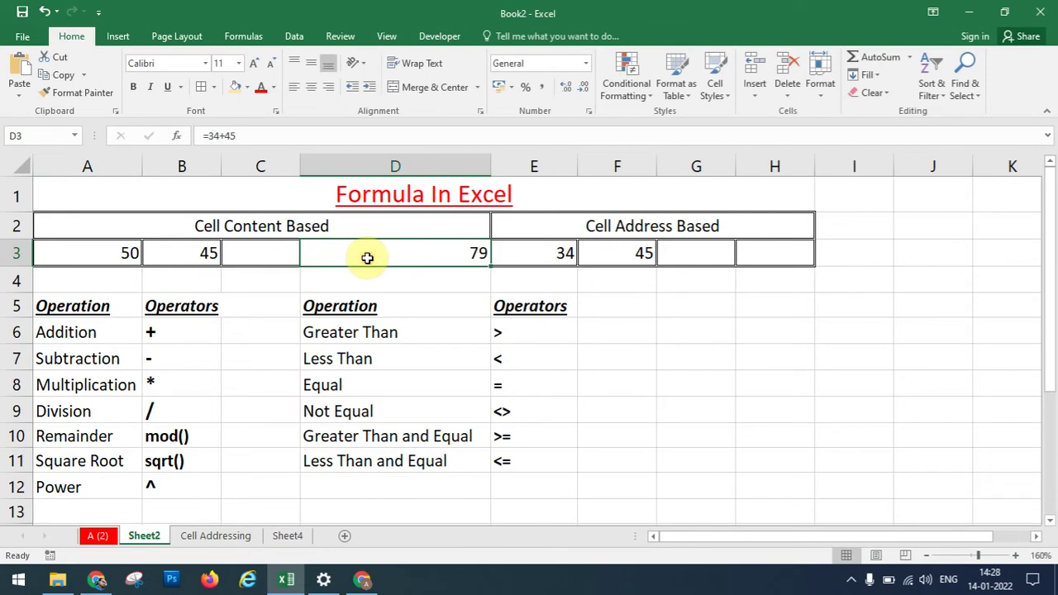
double_click(440, 251)
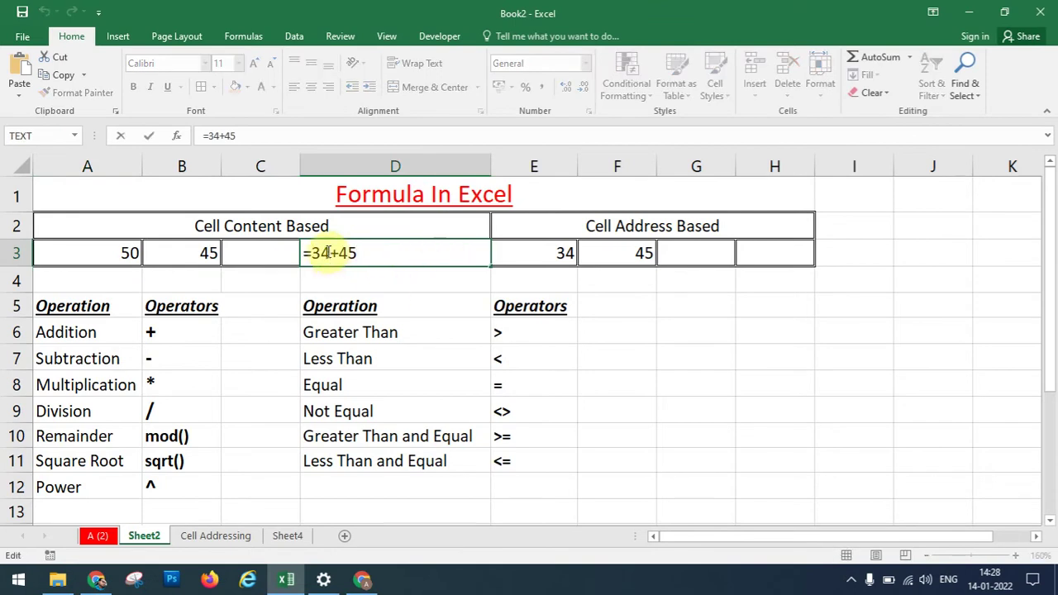
left_click_drag(330, 253, 315, 254)
type("5")
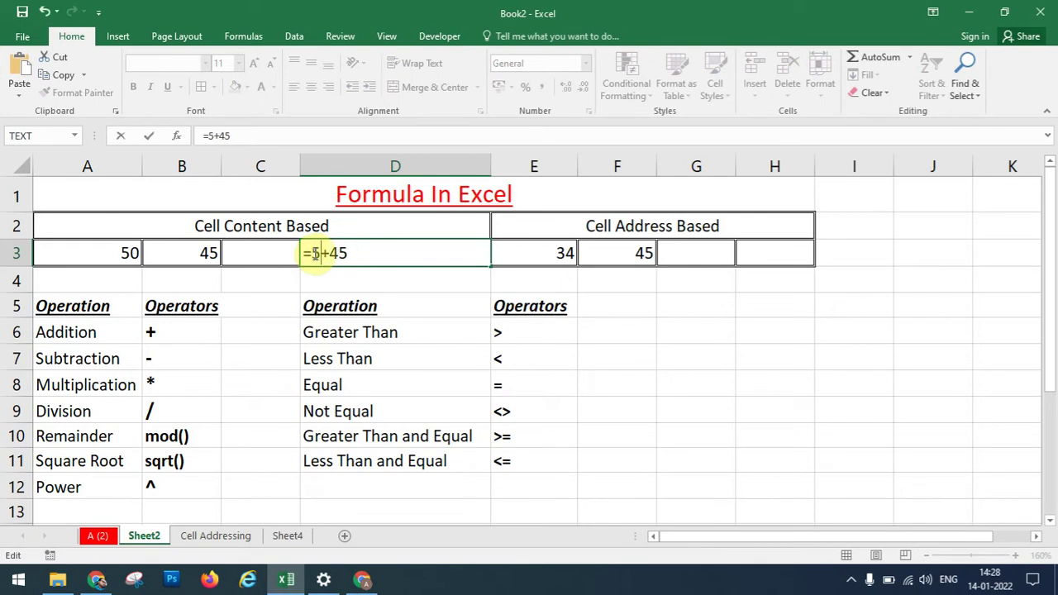
type("0")
key("Return")
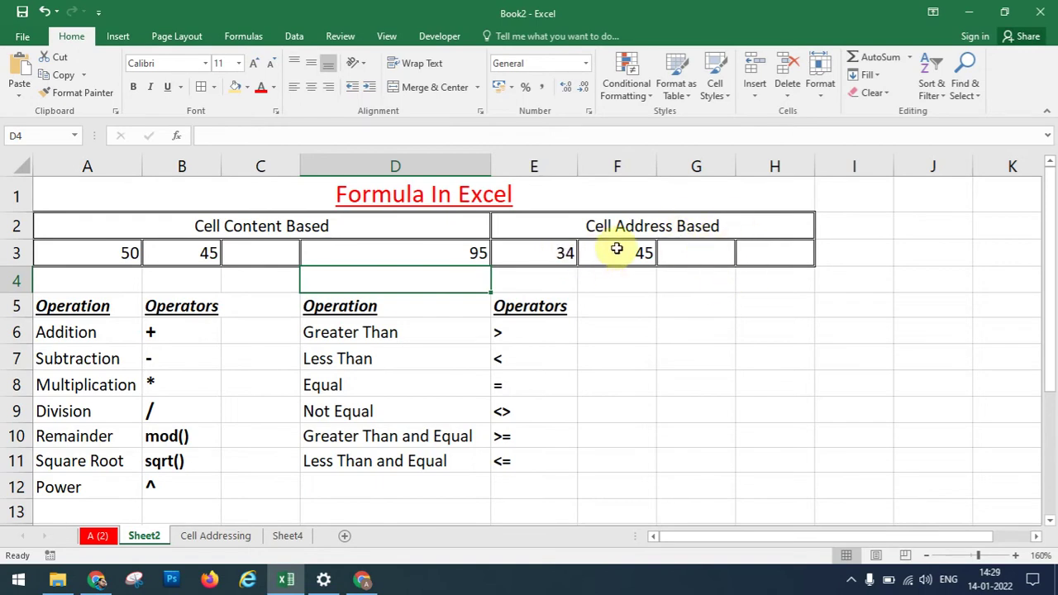
- Enter the cell-reference formula =E3+F3 in cell H3 of the Cell Address Based table and reselect that cell
left_click(760, 251)
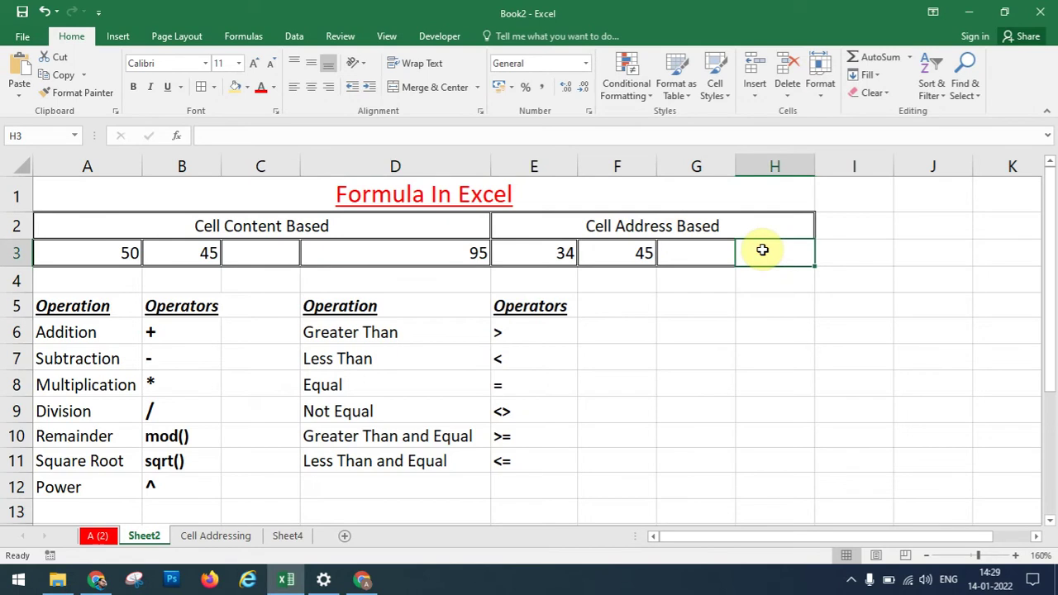
type("=")
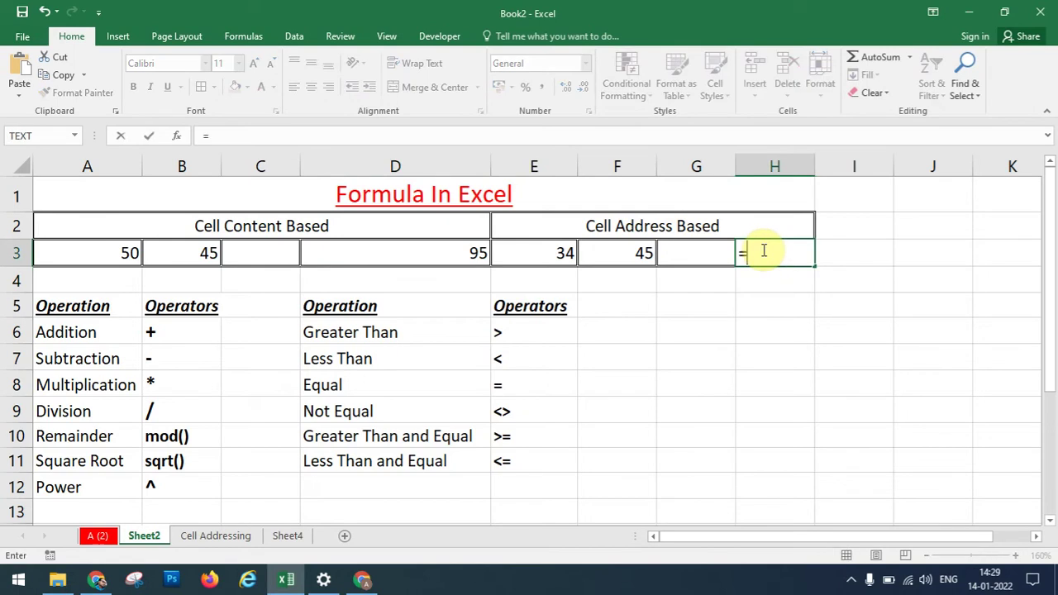
left_click(538, 257)
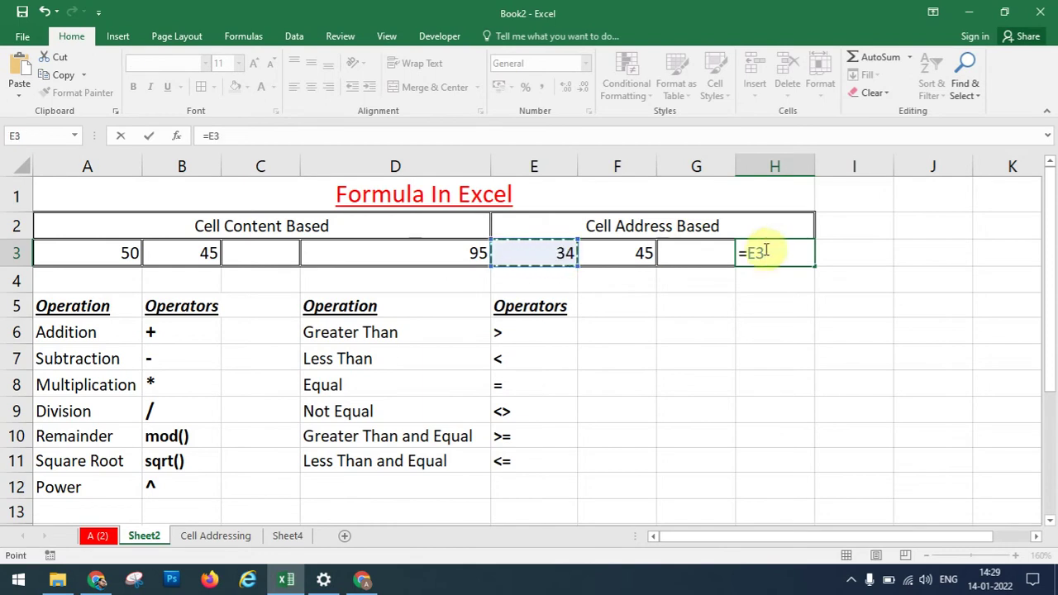
type("+")
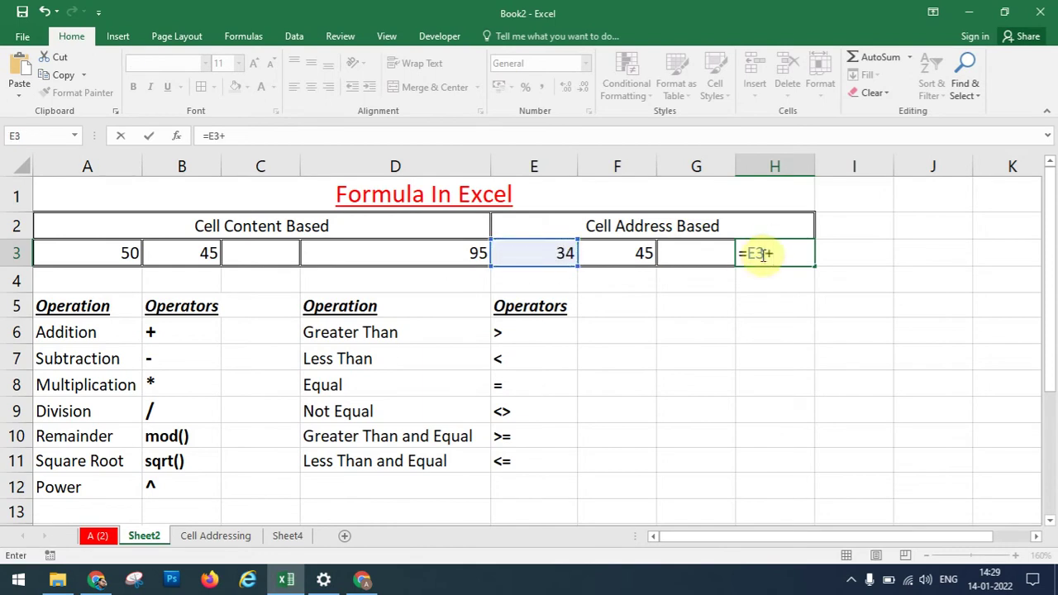
left_click(633, 257)
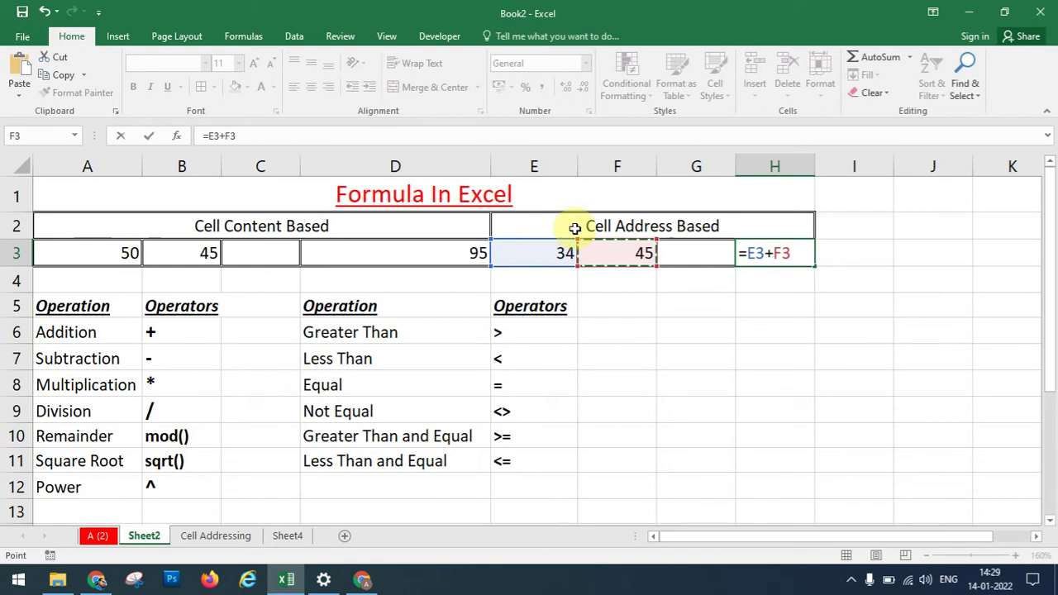
left_click(792, 255)
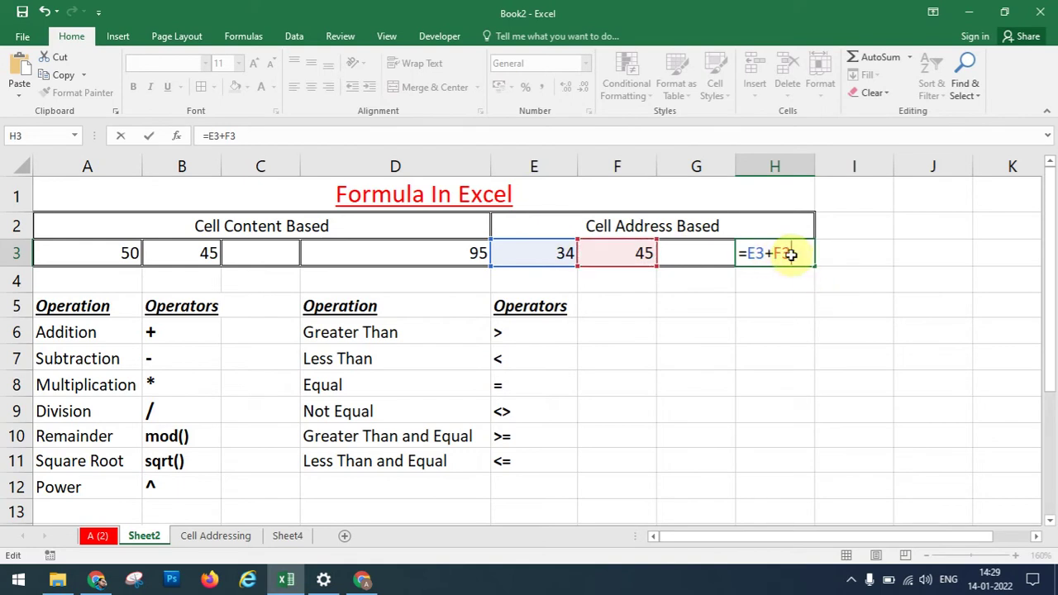
key("Return")
left_click(785, 251)
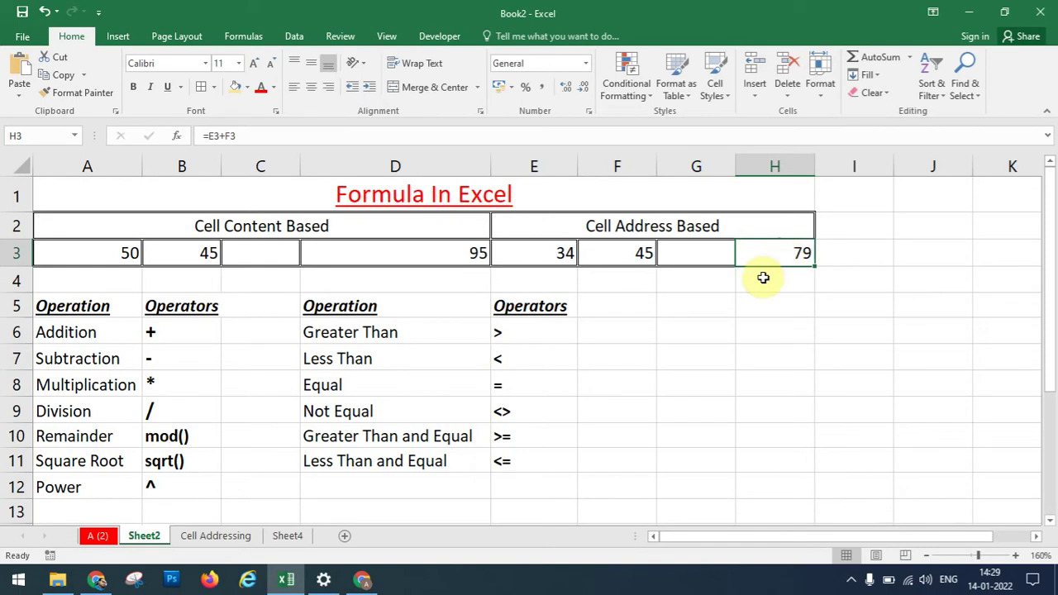
- Set cell E3 to 50 and check the sum formula in cell H3
left_click(561, 257)
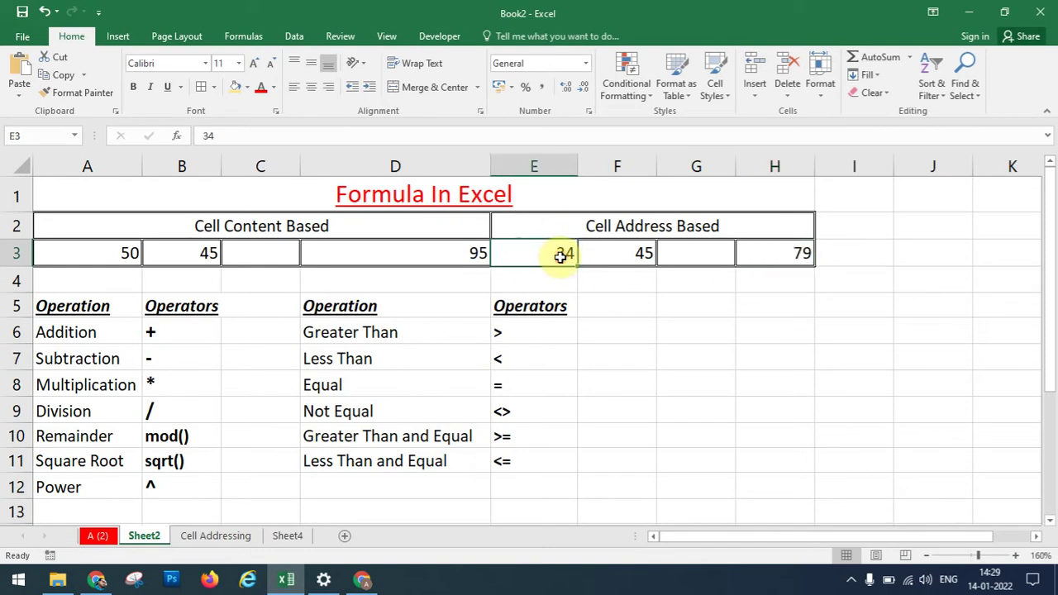
type("50")
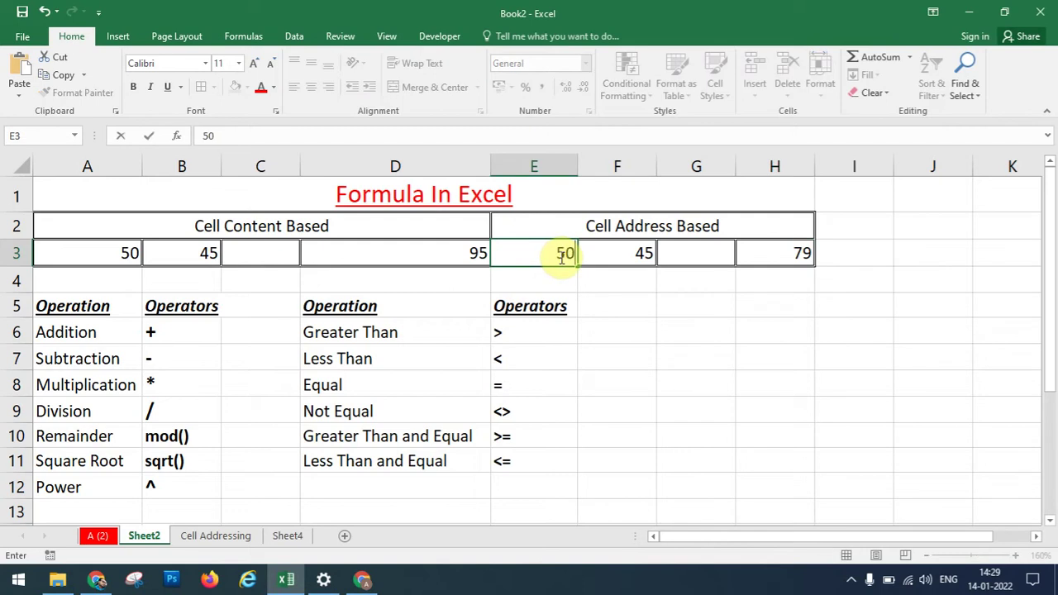
key("Return")
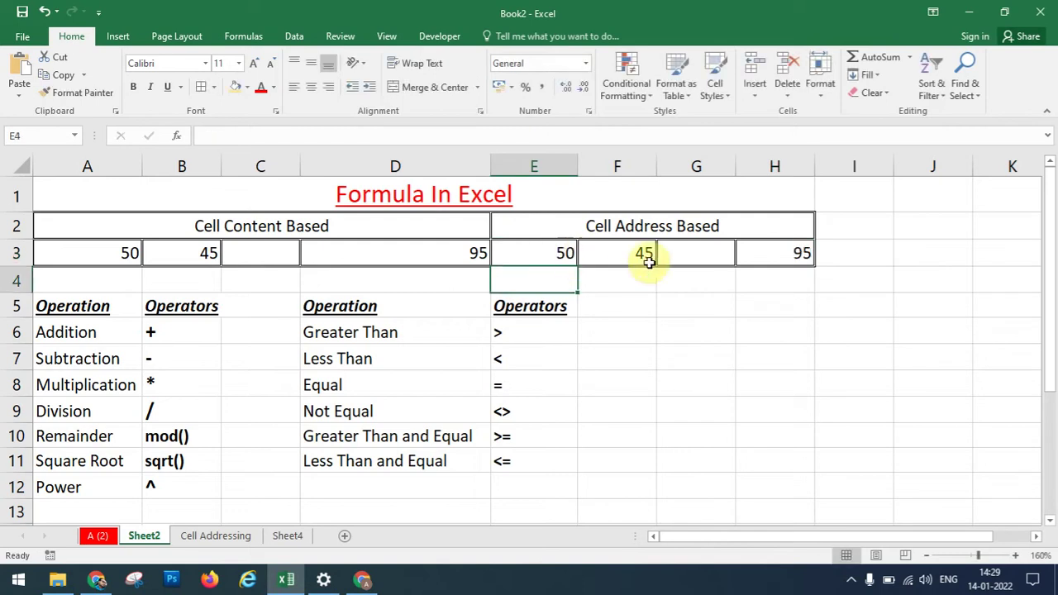
left_click(801, 250)
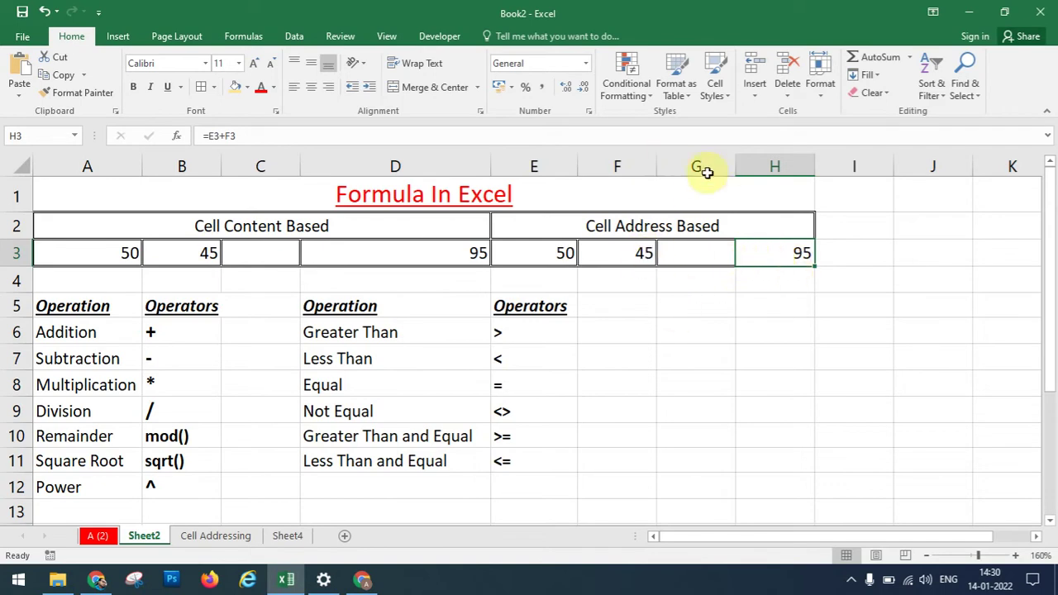
- Examine how cell addresses are formed by selecting cells G3 and C3
left_click(686, 254)
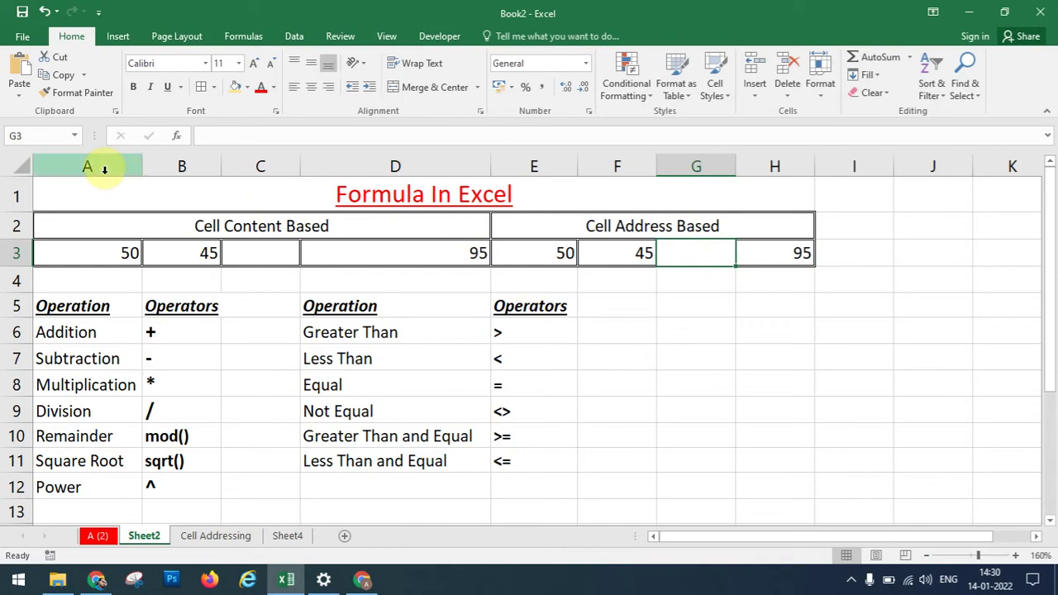
left_click(23, 138)
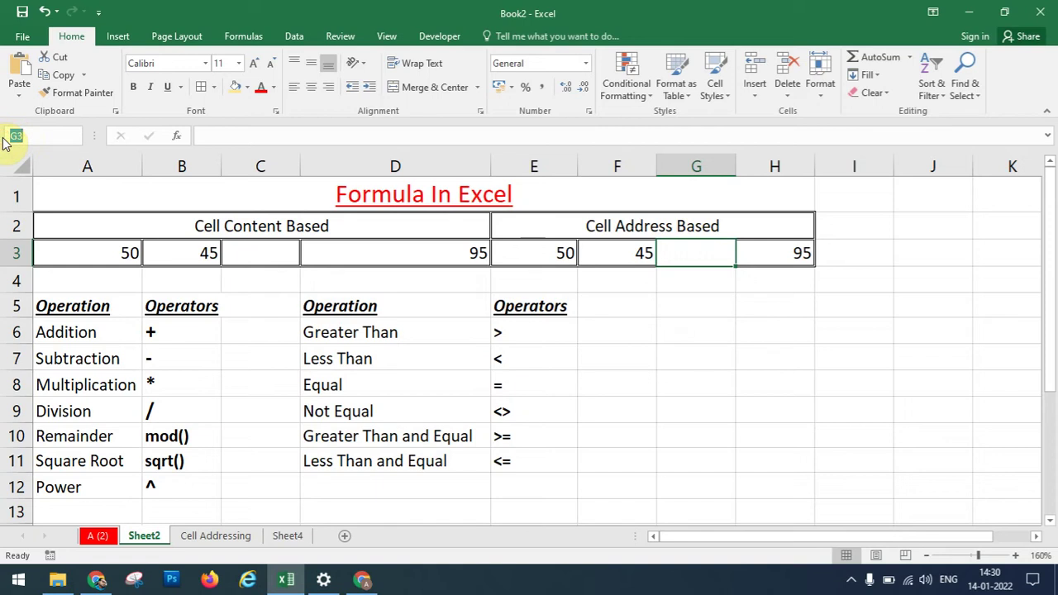
type("c")
key("Return")
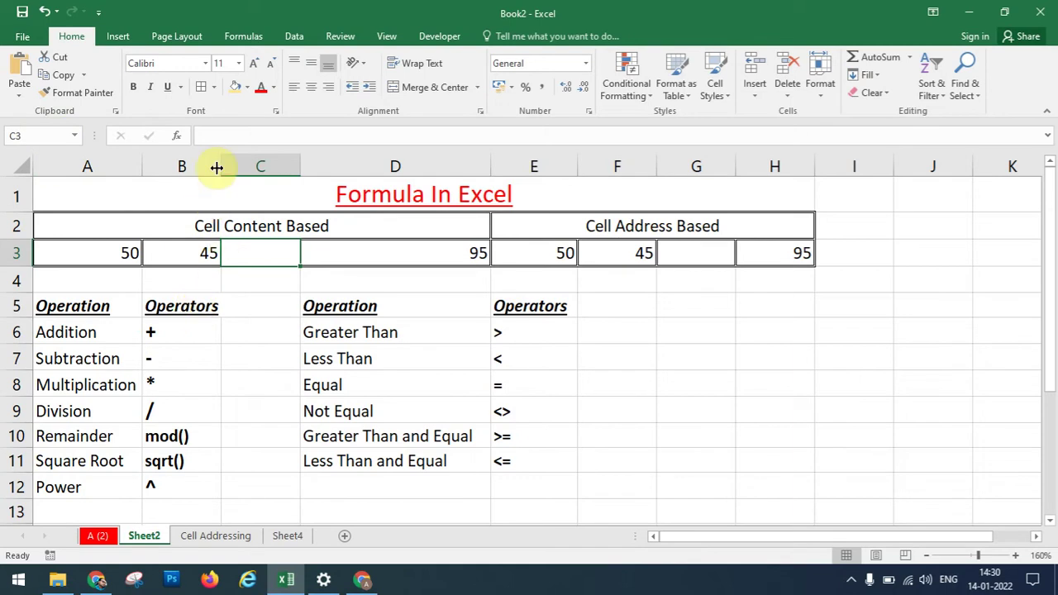
- Widen column B slightly and go through the arithmetic operators from Addition to Remainder, finishing in cell C10
left_click_drag(222, 168, 251, 172)
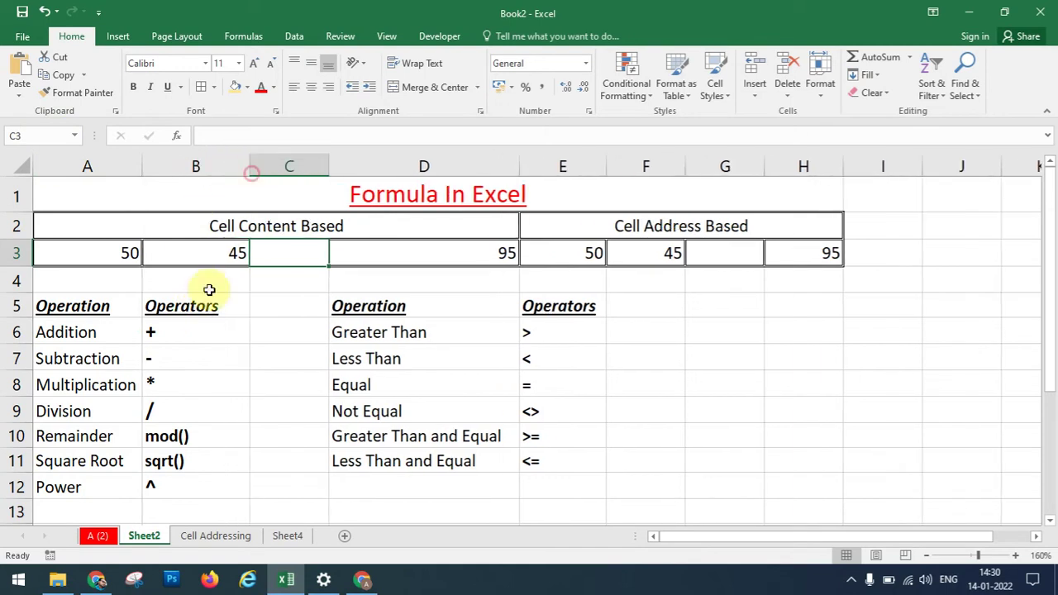
left_click(88, 335)
left_click(192, 329)
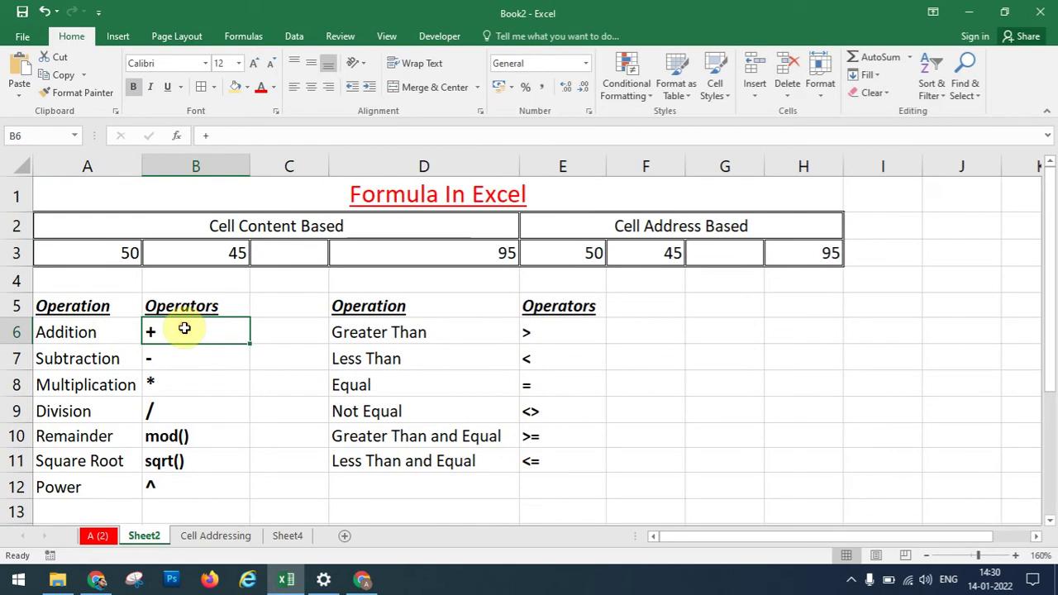
left_click(86, 360)
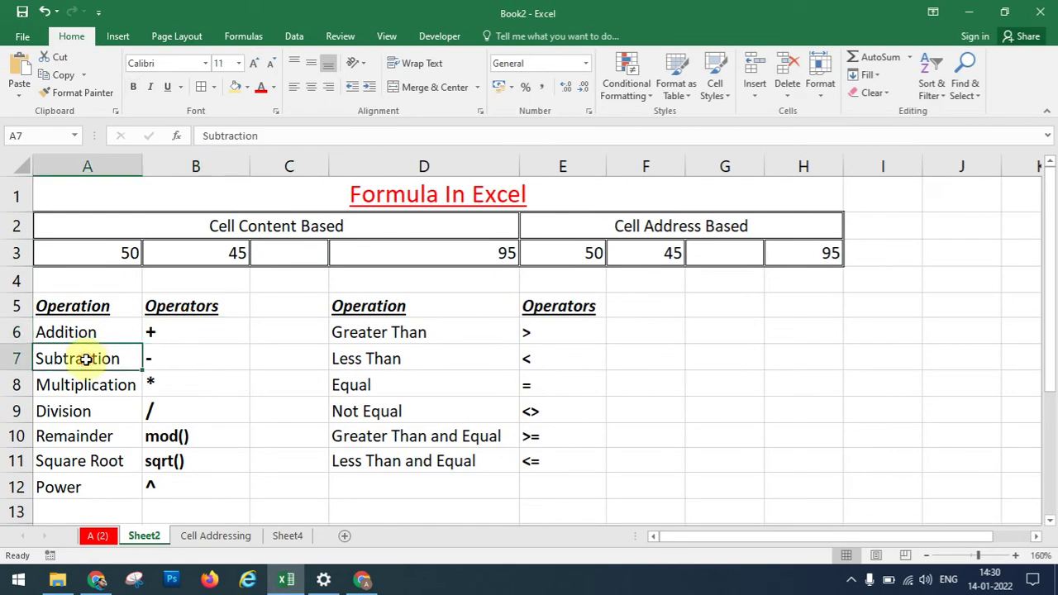
left_click(184, 358)
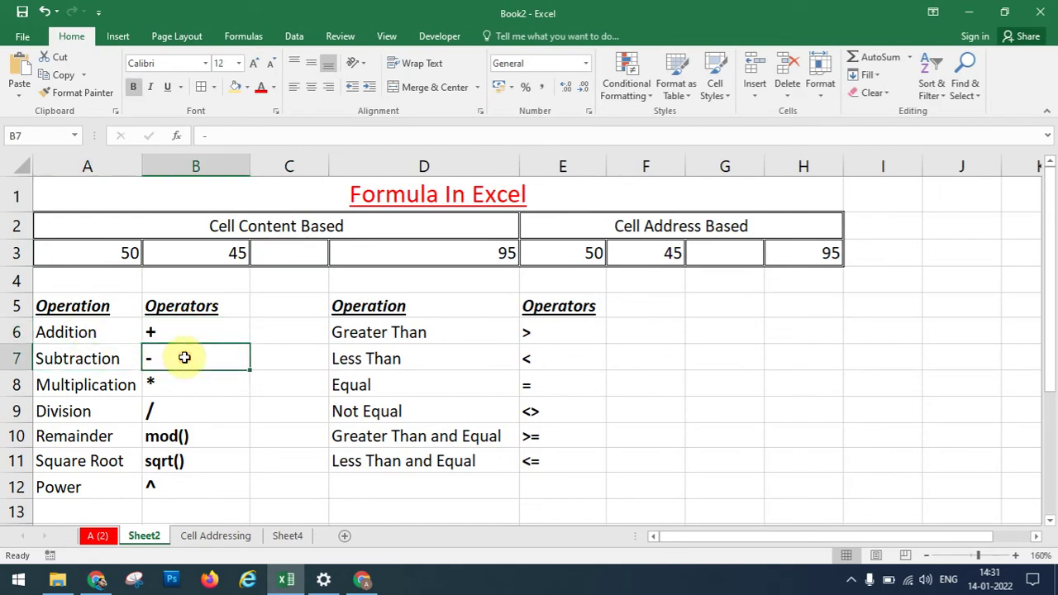
left_click(166, 384)
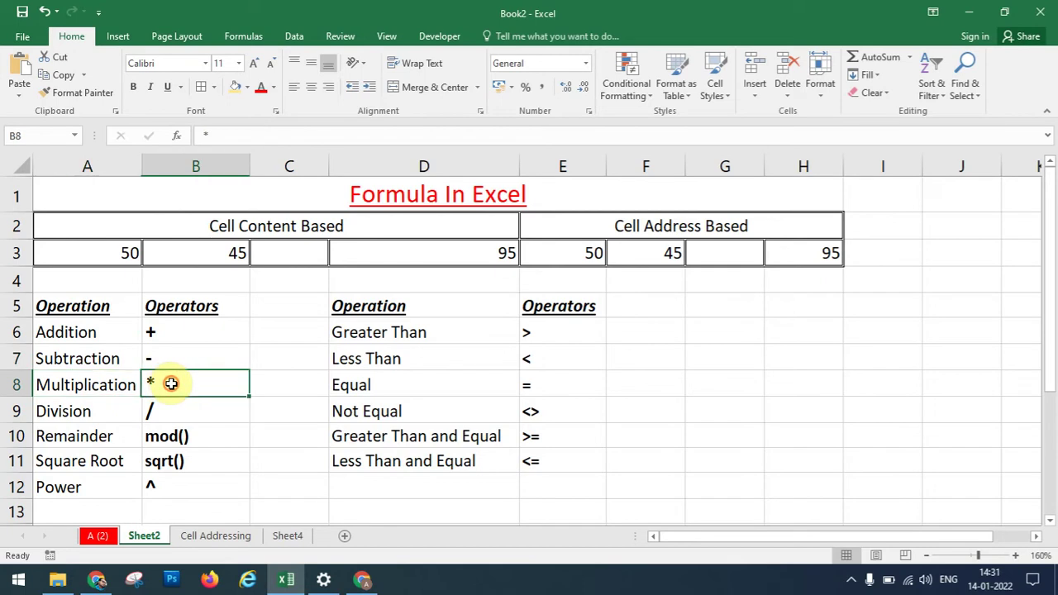
left_click(95, 412)
left_click(183, 408)
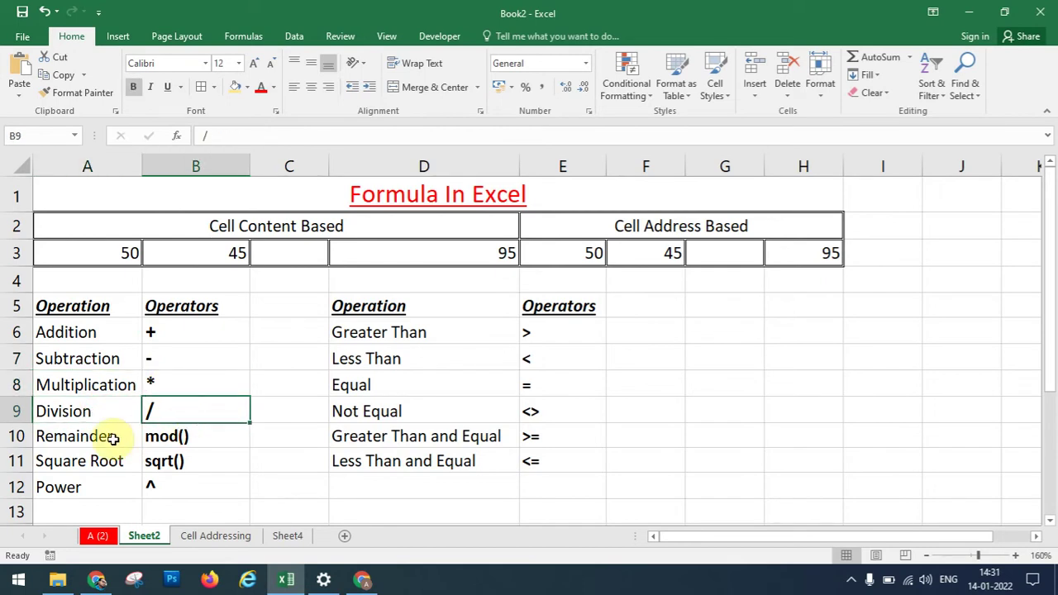
left_click(189, 435)
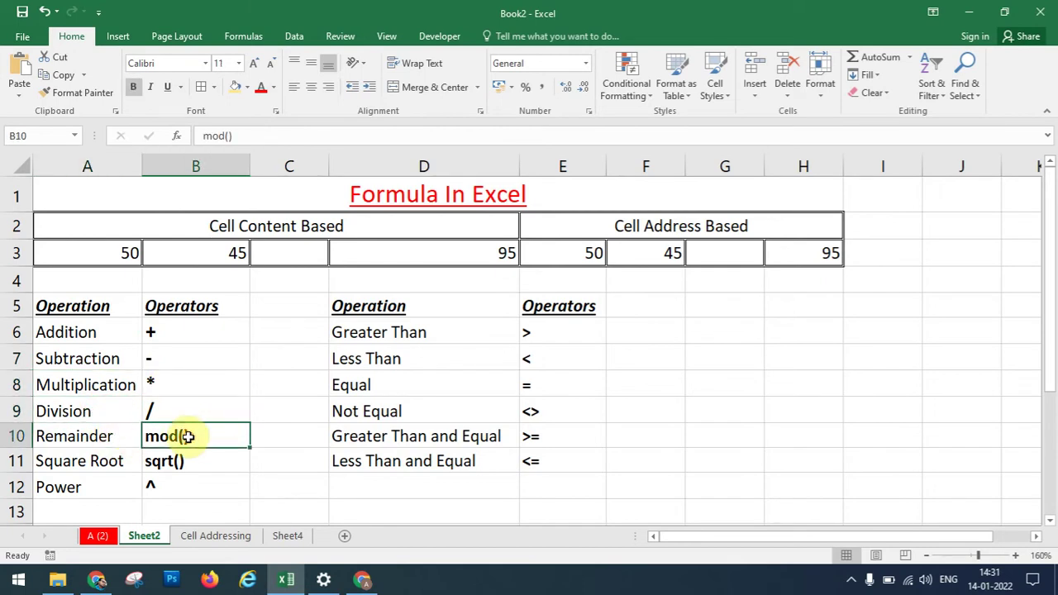
left_click(285, 432)
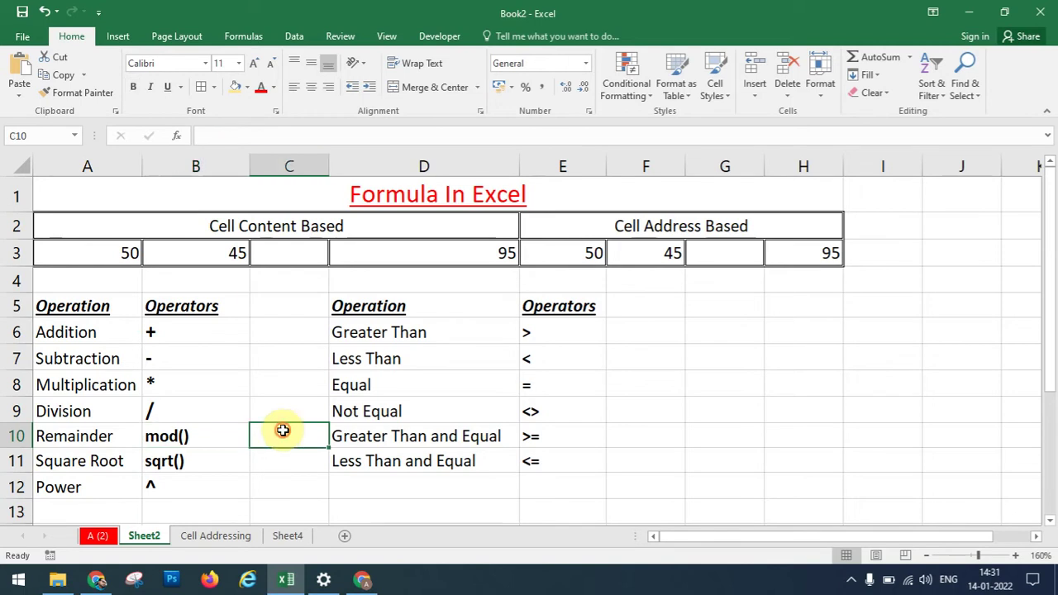
- Enter the remainder formula =mod(3,2) in cell C10 of the Remainder row
type("=")
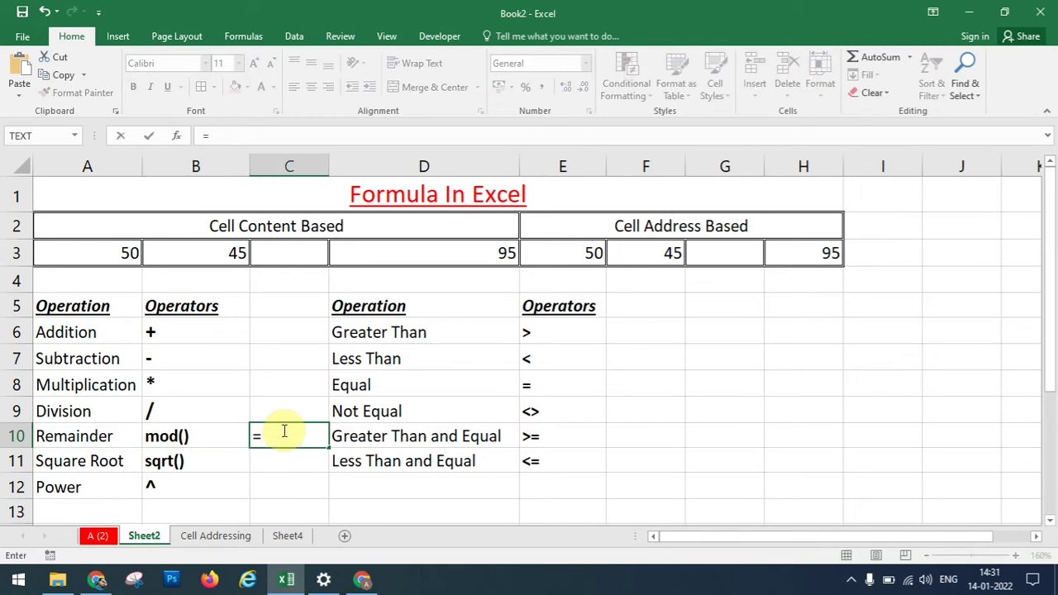
type("mod(")
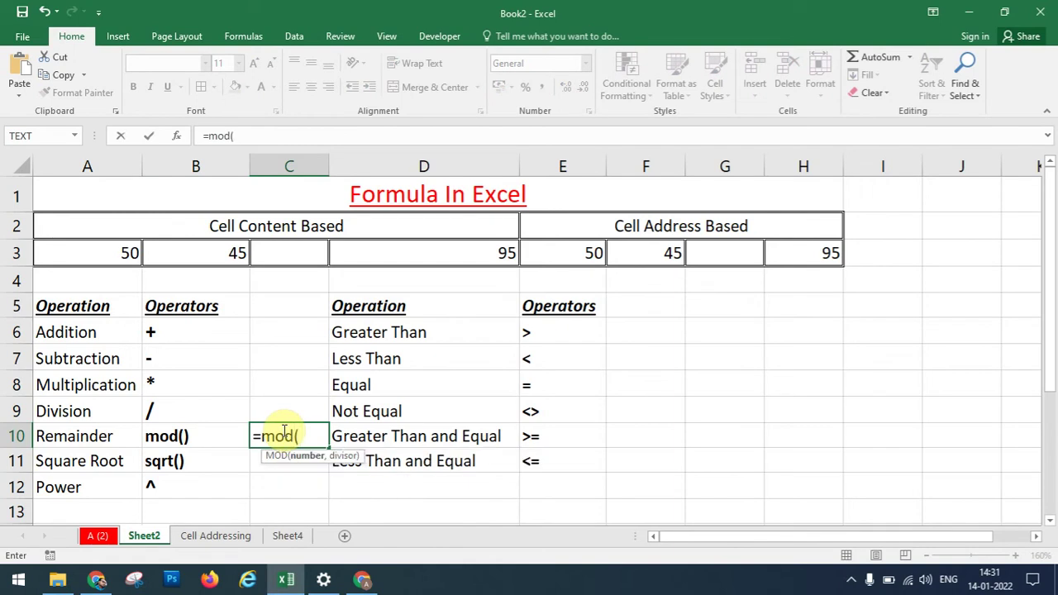
type("3")
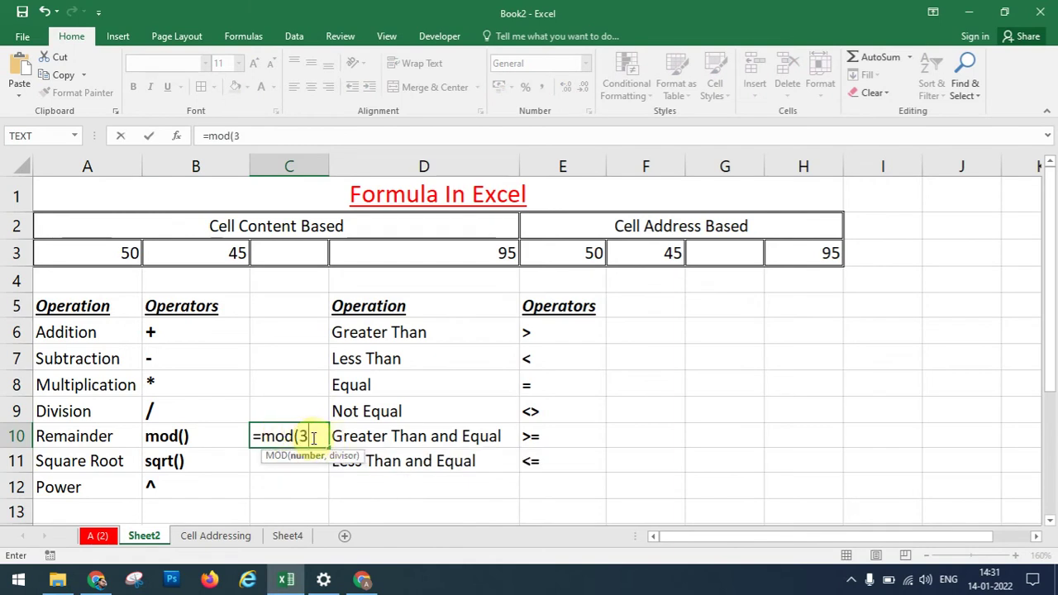
type(",2")
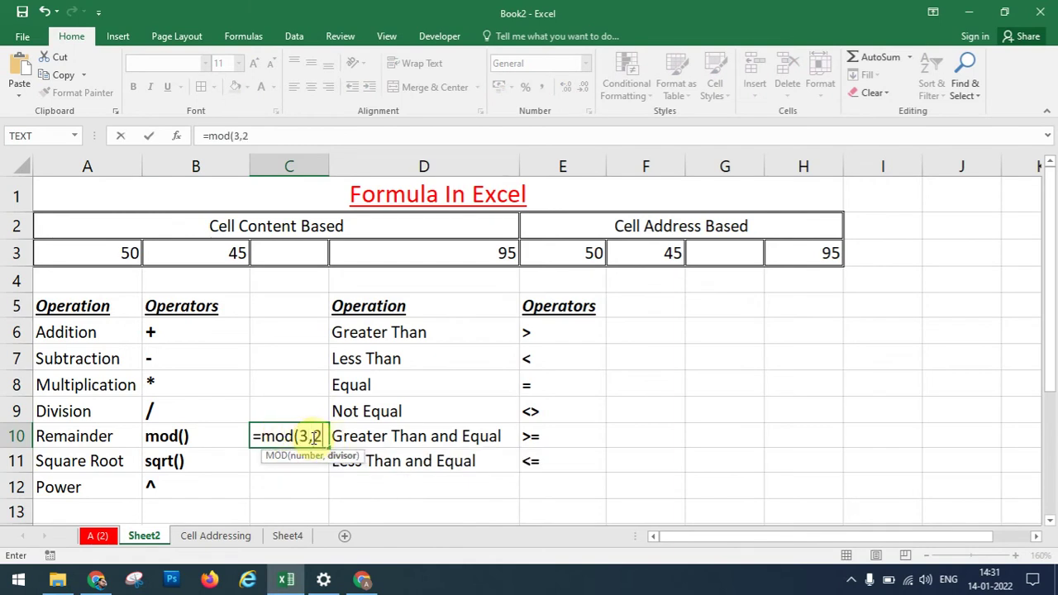
type(")")
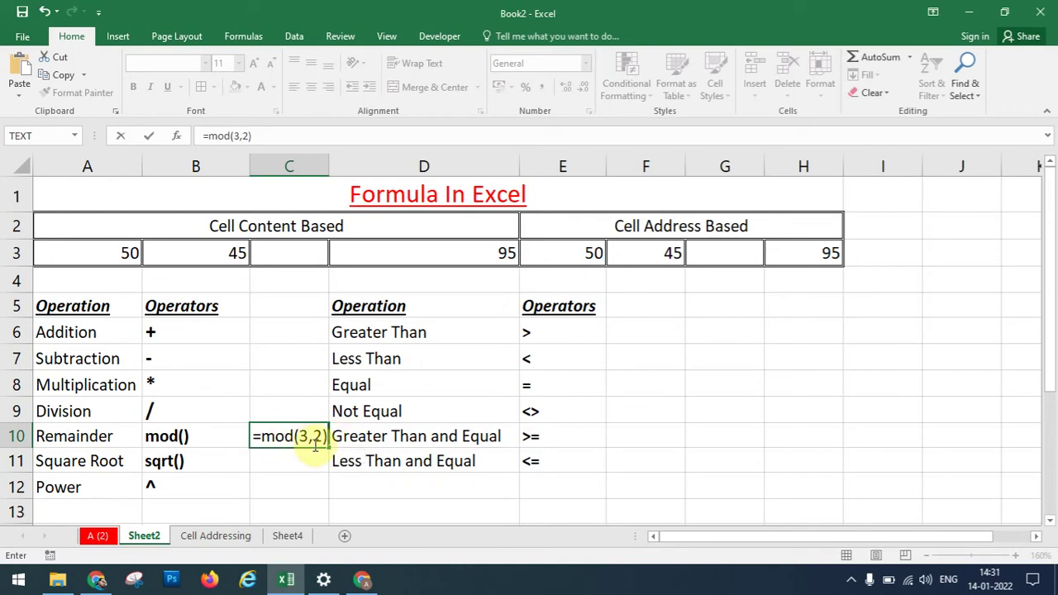
key("Return")
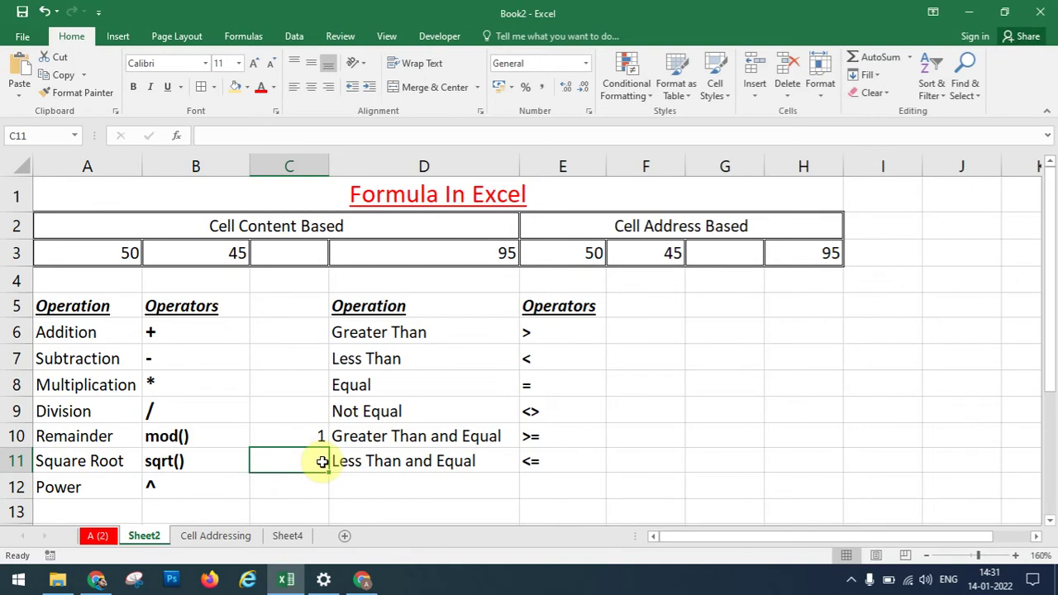
- Enter the square root formula =sqrt(2) in cell C11 of the Square Root row
type("=sqe")
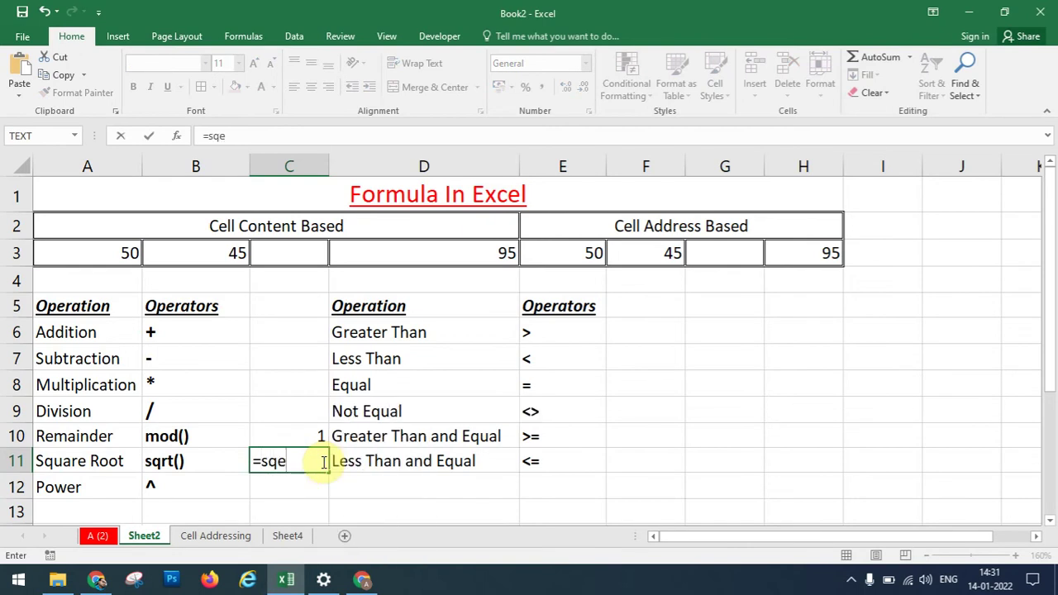
key("BackSpace")
type("rt")
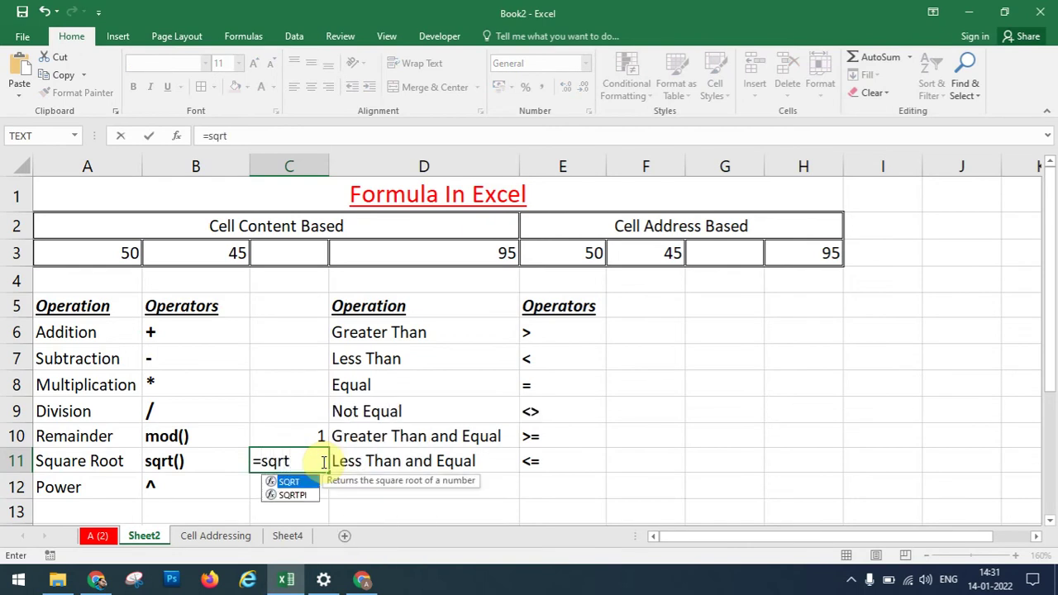
type("(2")
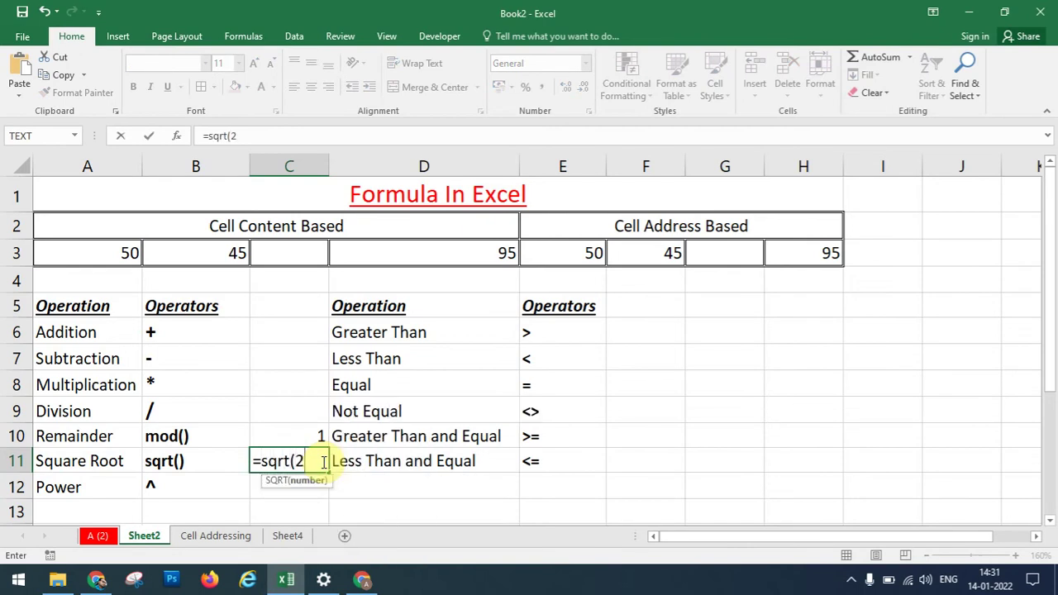
type(")")
key("Return")
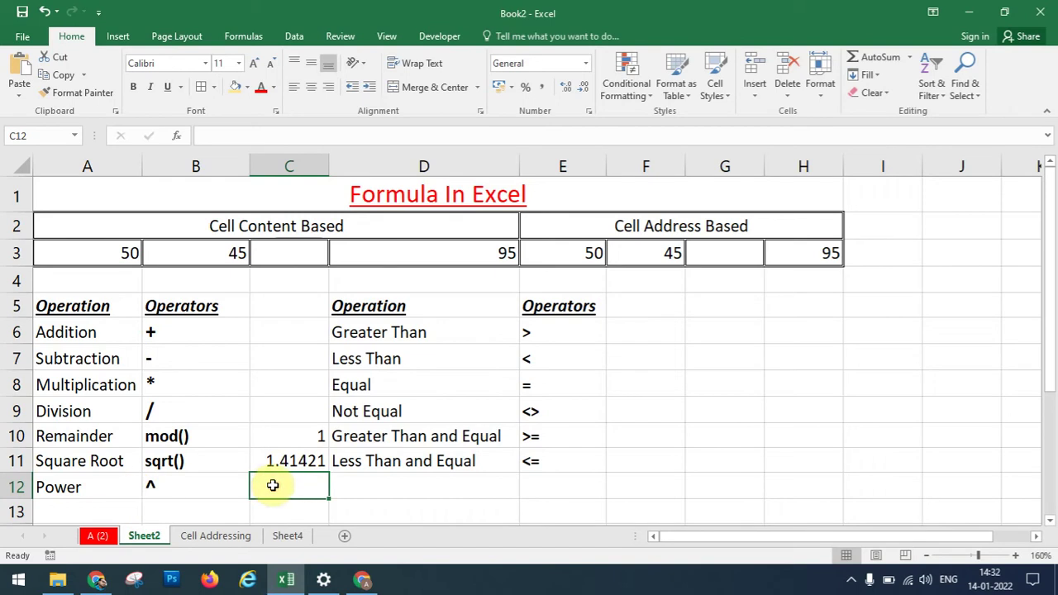
- Point out the power operator in cell B12 and enter the formula =2^3 in cell C12
left_click(169, 487)
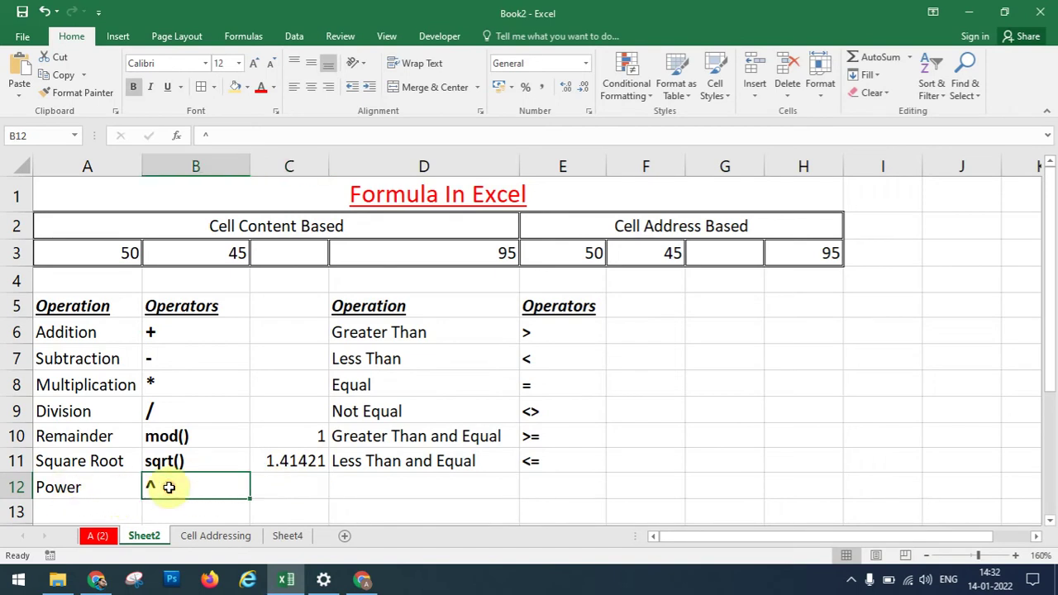
left_click(304, 485)
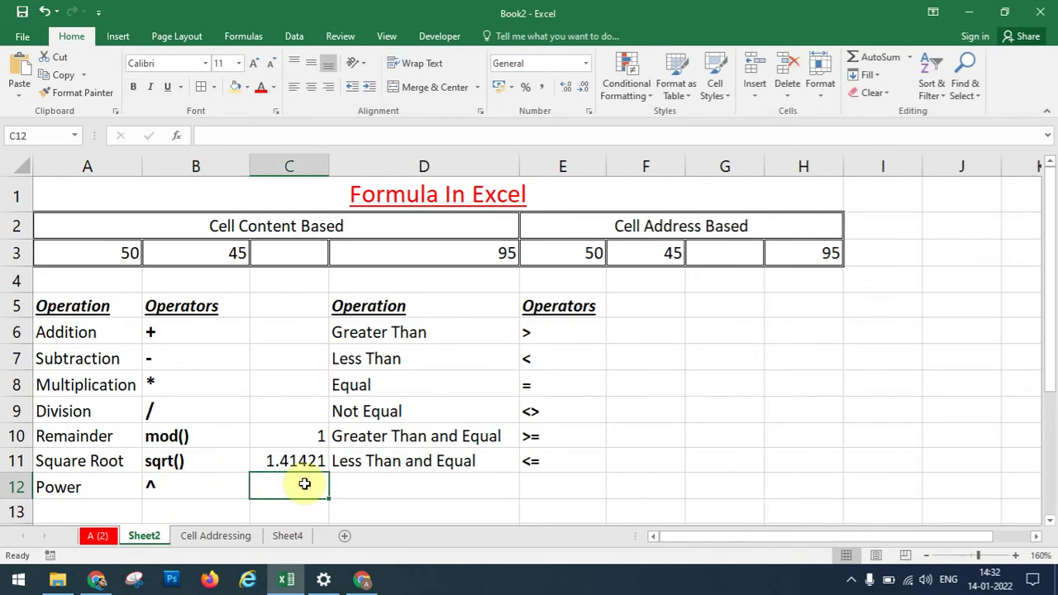
type("=2")
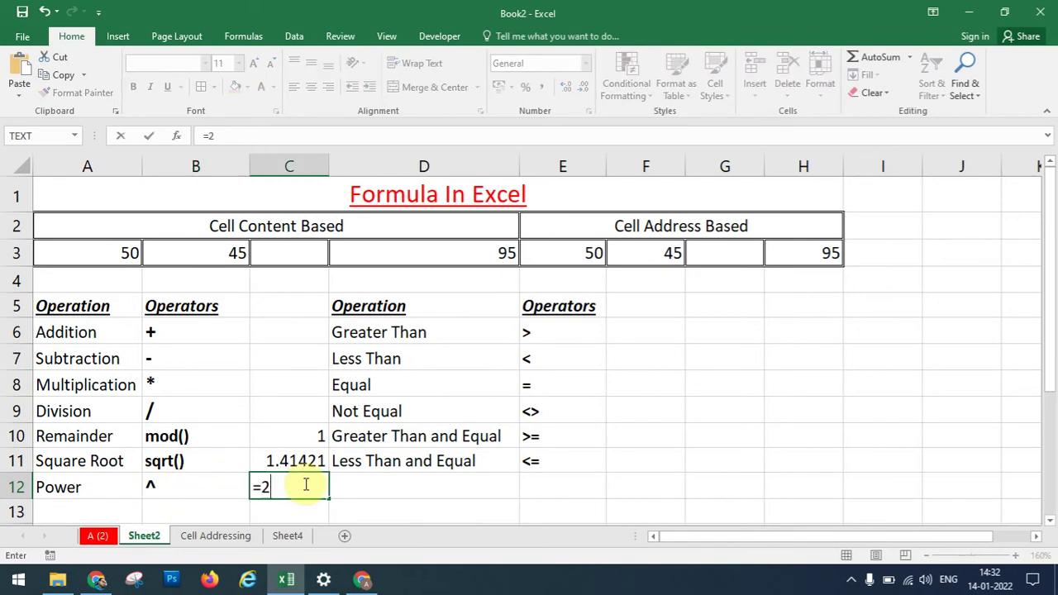
type("^3")
key("Return")
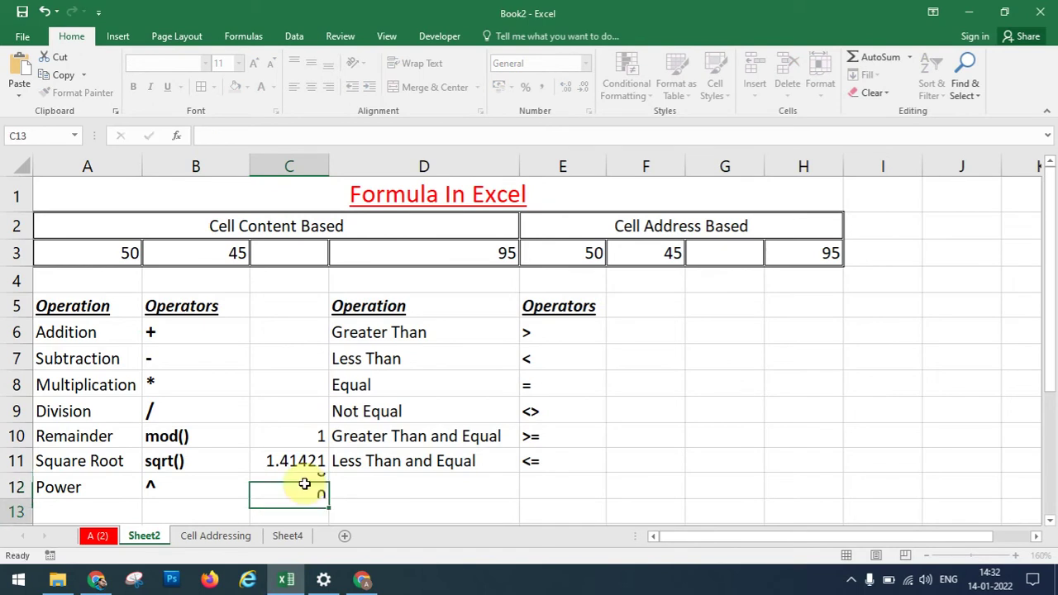
- Enter the function-based power formula =POWER(2,3) in cell C13, below the Power row's result
left_click(183, 509)
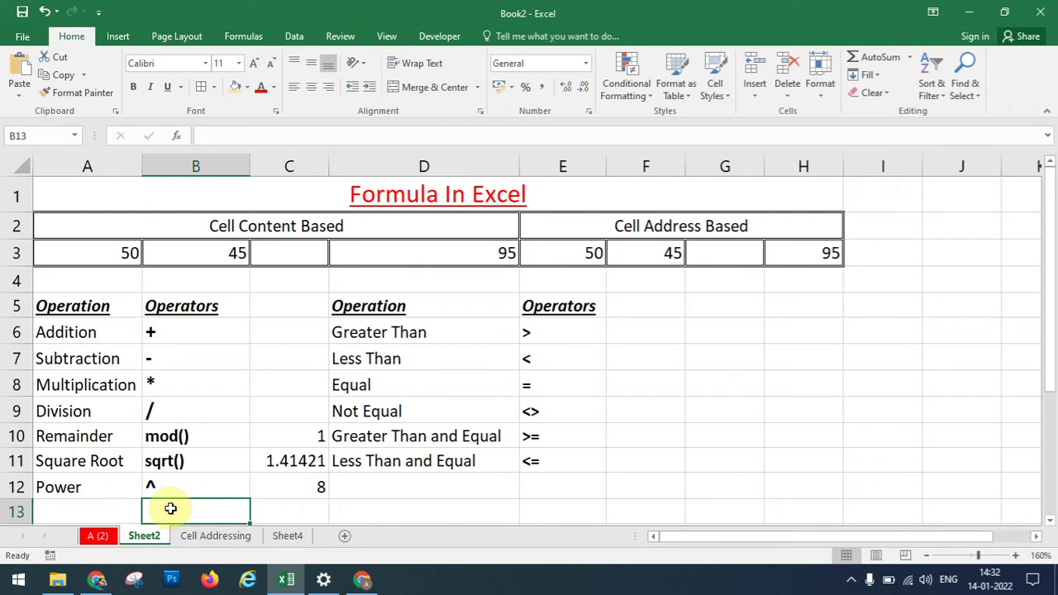
key("Right")
type("=p")
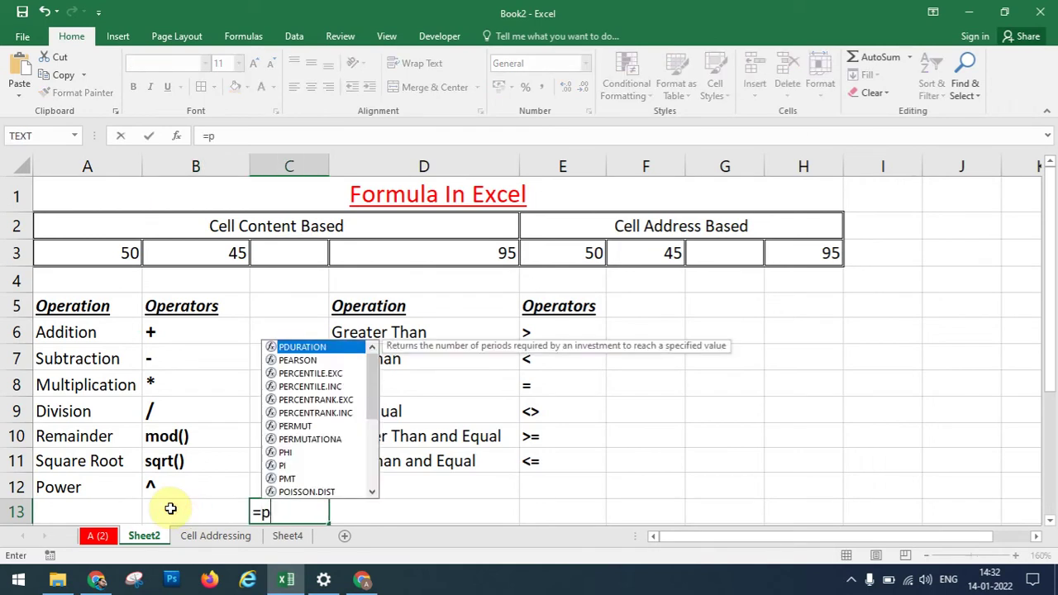
type("ower")
key("Tab")
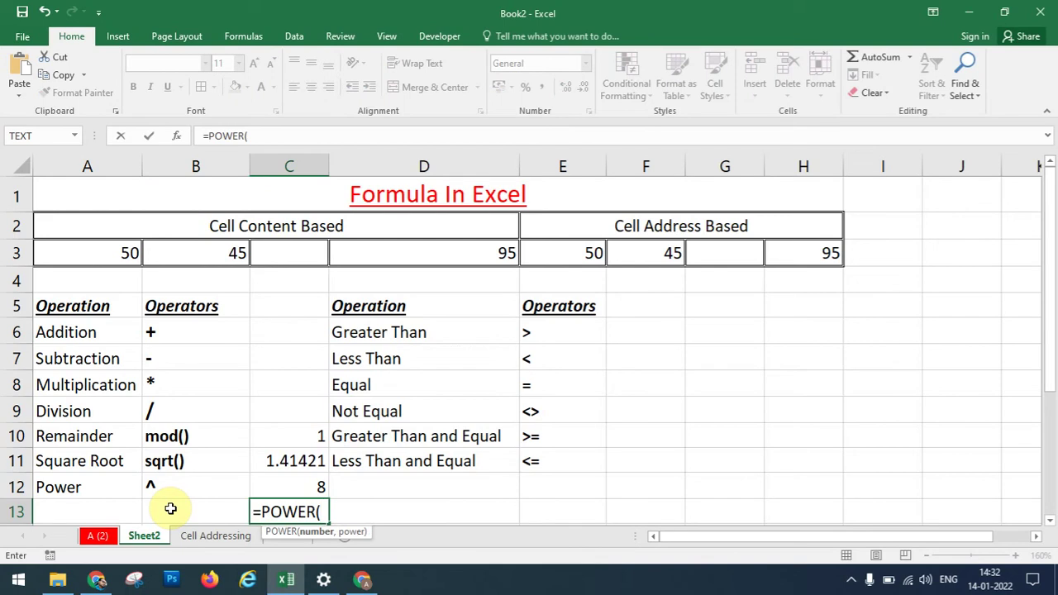
type("2")
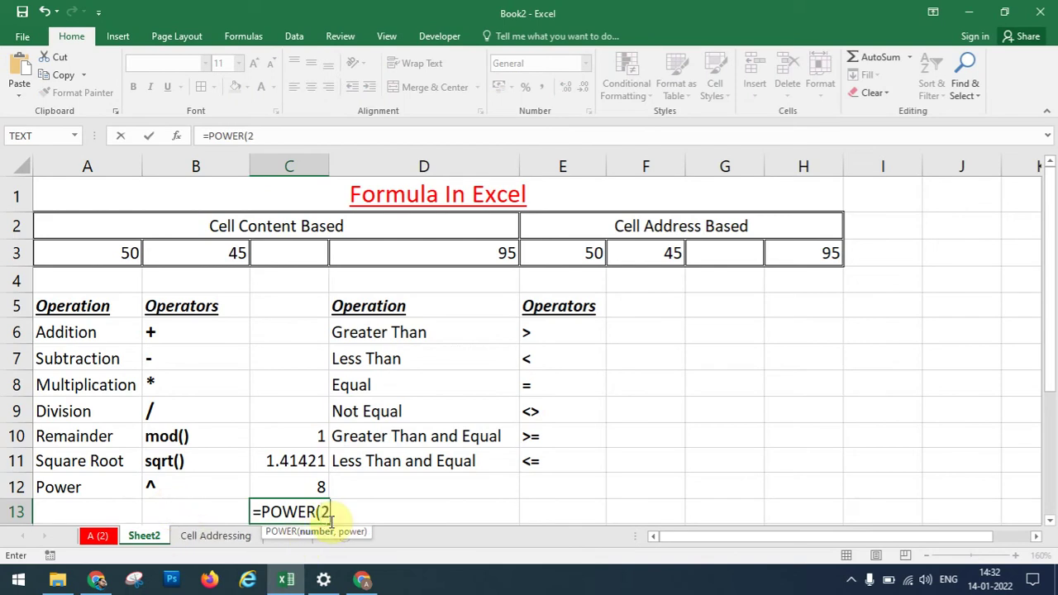
type(",")
type("3")
type("(")
type(")")
key("Return")
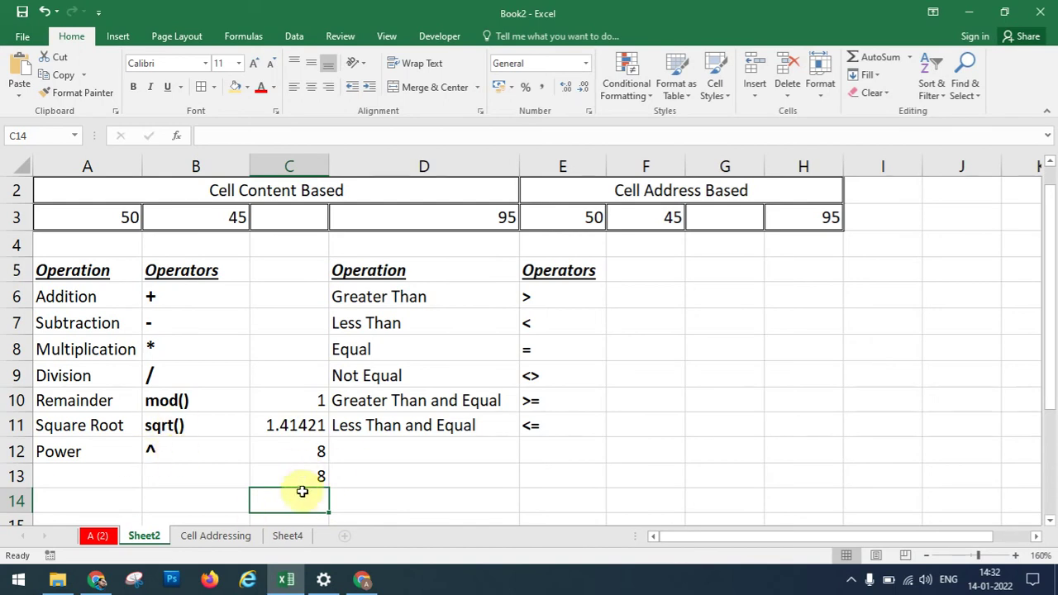
- Enter the fractional power formula =2^(1/2) in cell C14 and reselect that cell
type("=")
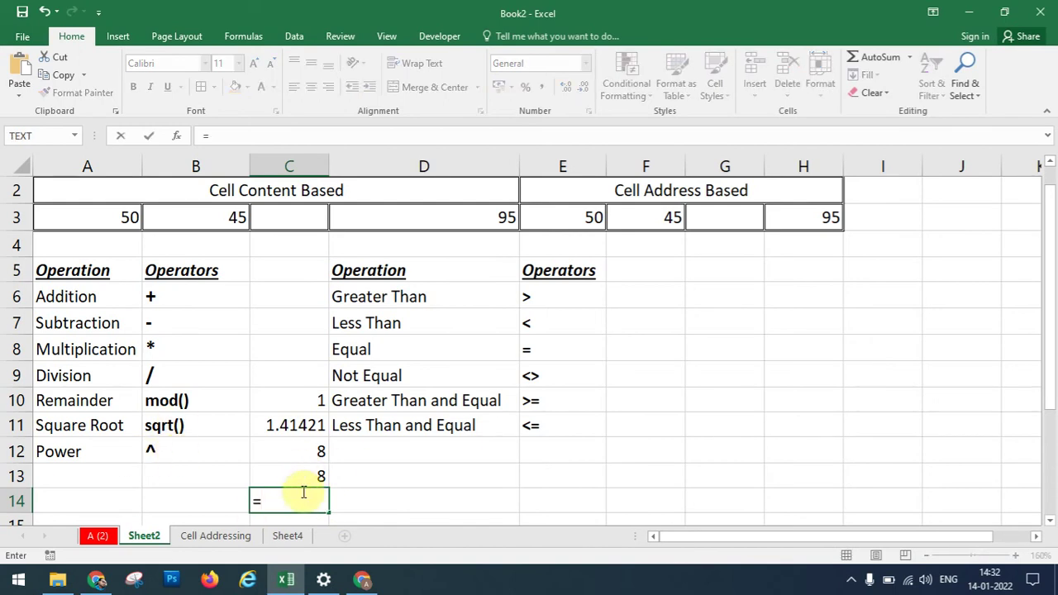
type("2^(1/2")
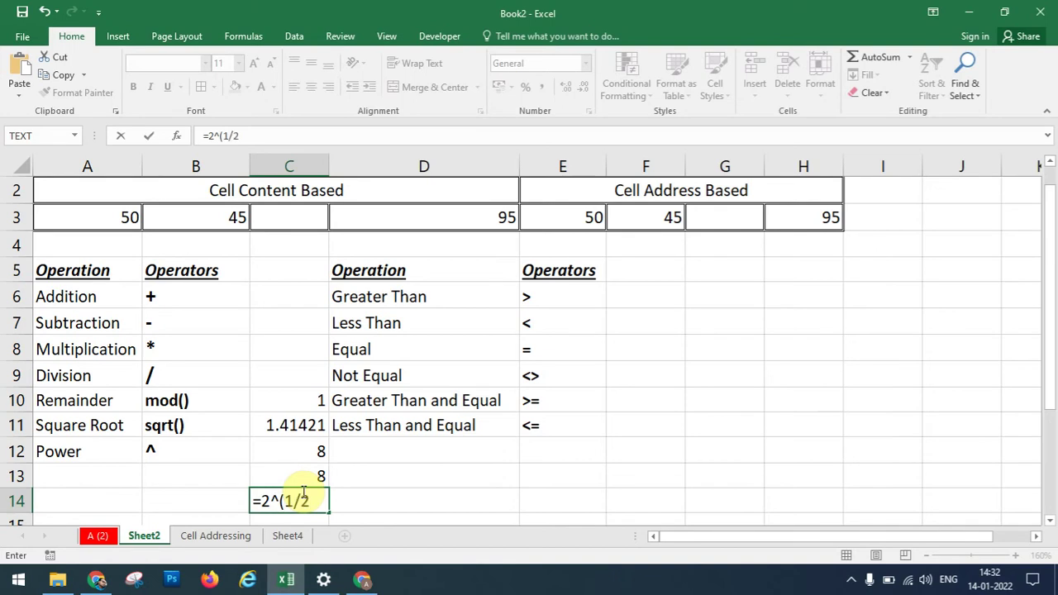
type(")")
key("Return")
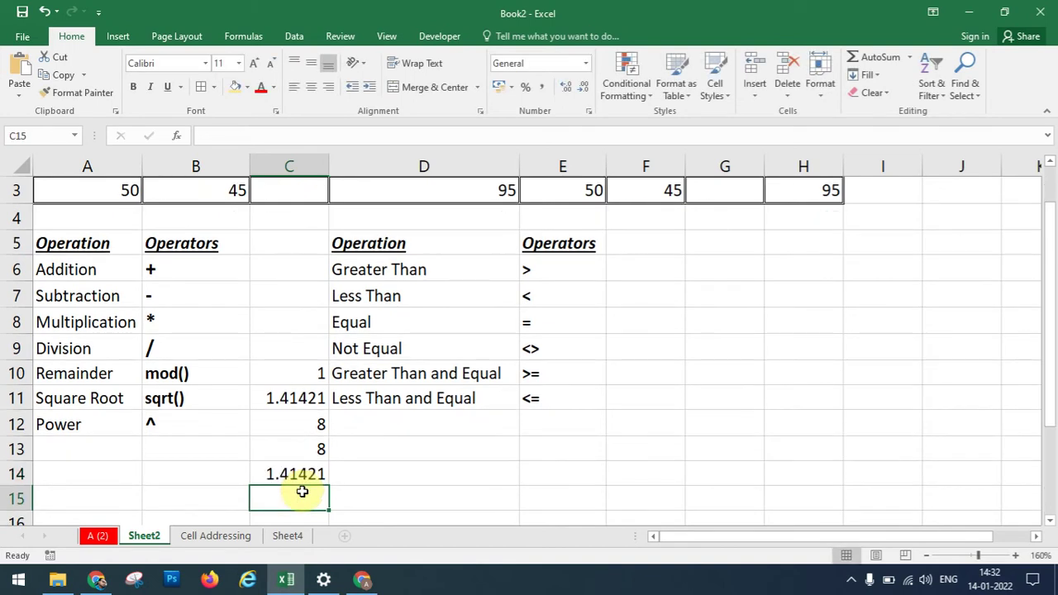
left_click(280, 475)
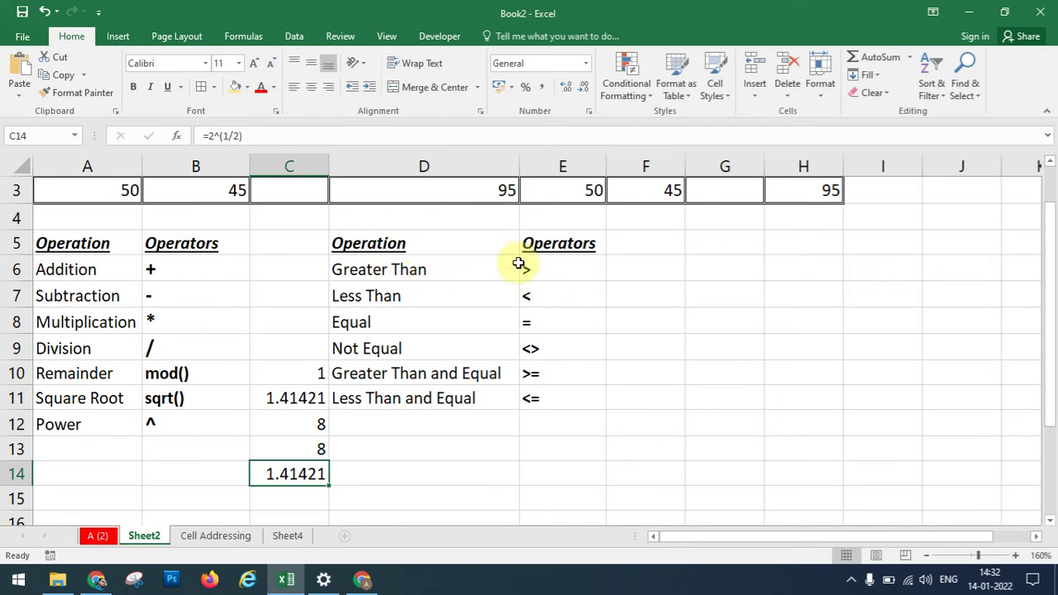
- Go through the comparison operators from Greater Than in cell E6 to Less Than and Equal in cell E11
left_click(544, 265)
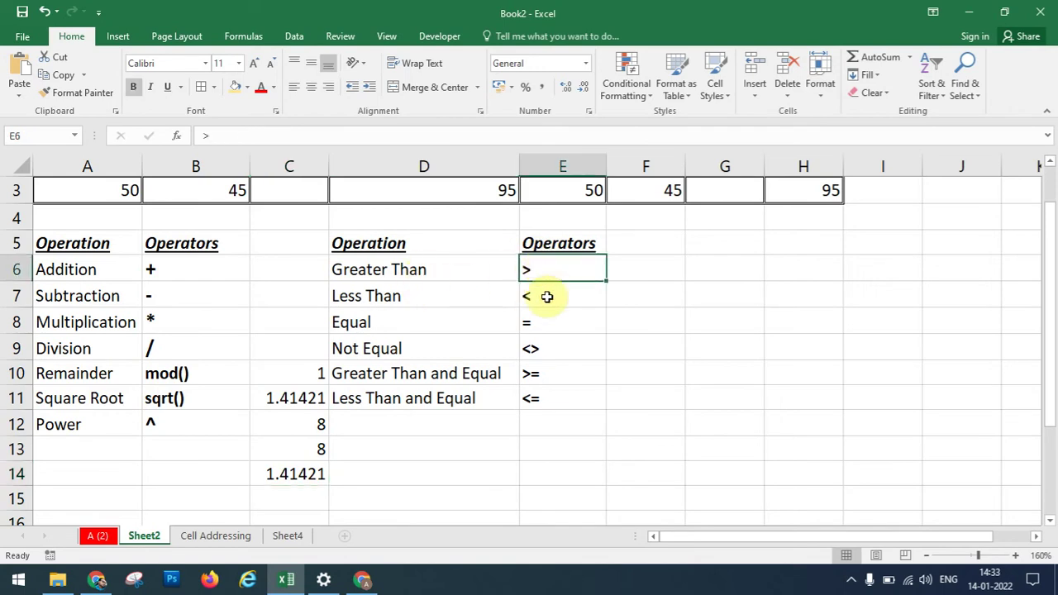
left_click(548, 296)
left_click(546, 319)
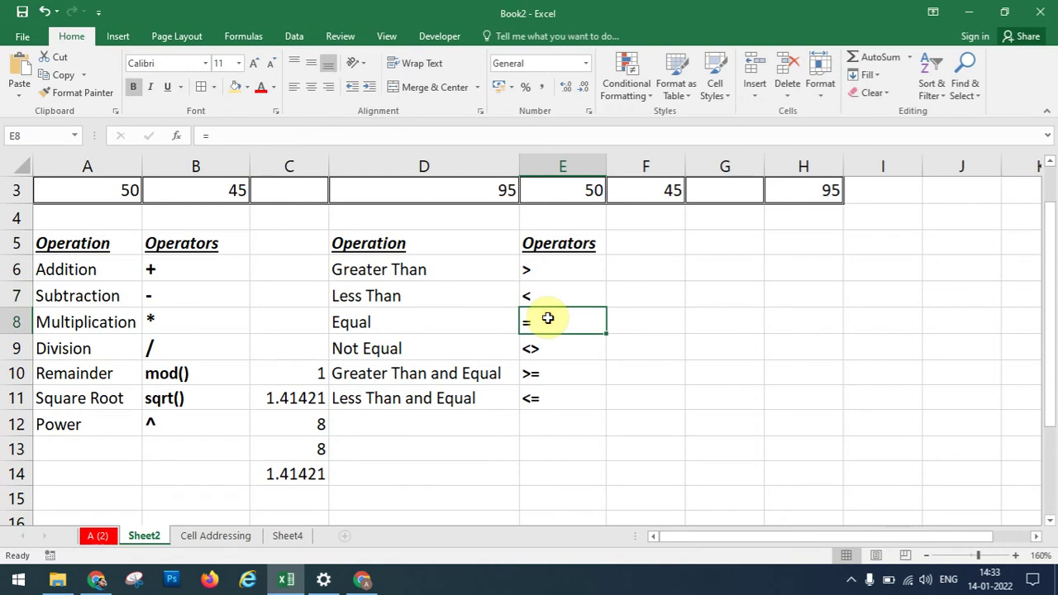
left_click(554, 350)
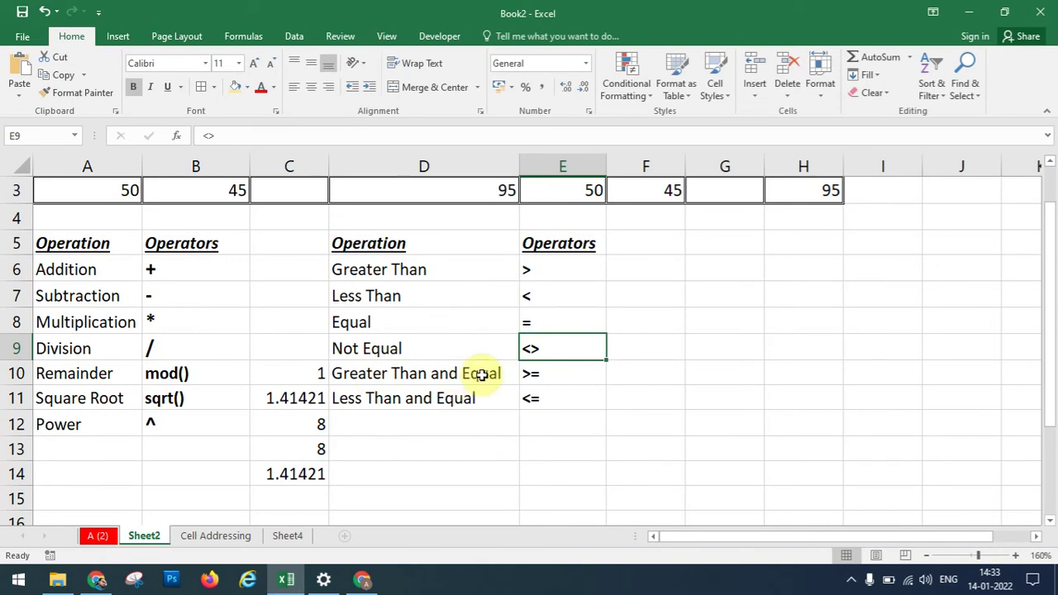
left_click(530, 374)
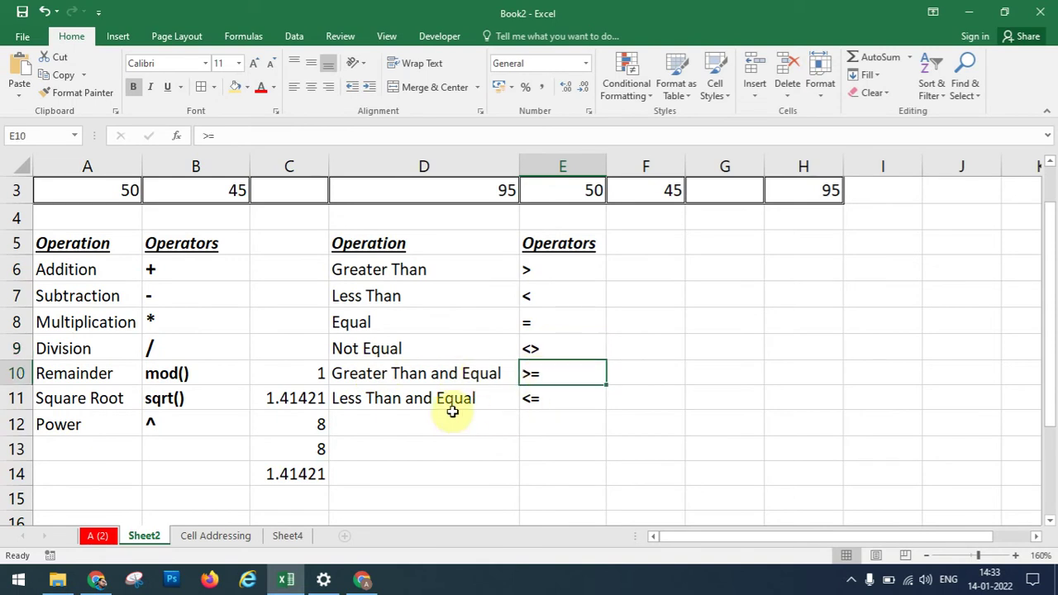
left_click(532, 402)
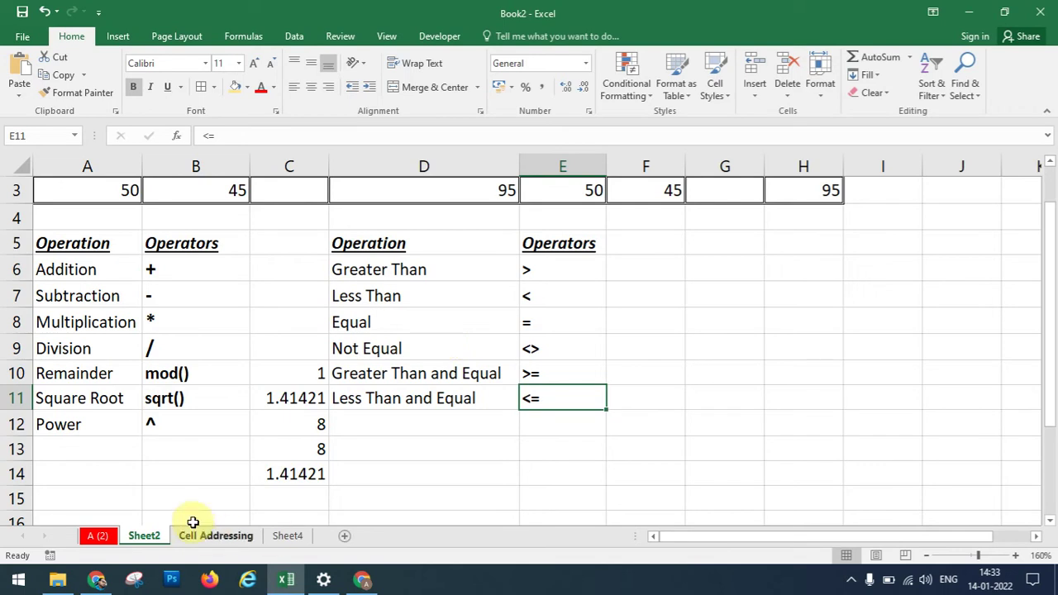
left_click_drag(1051, 325, 1047, 261)
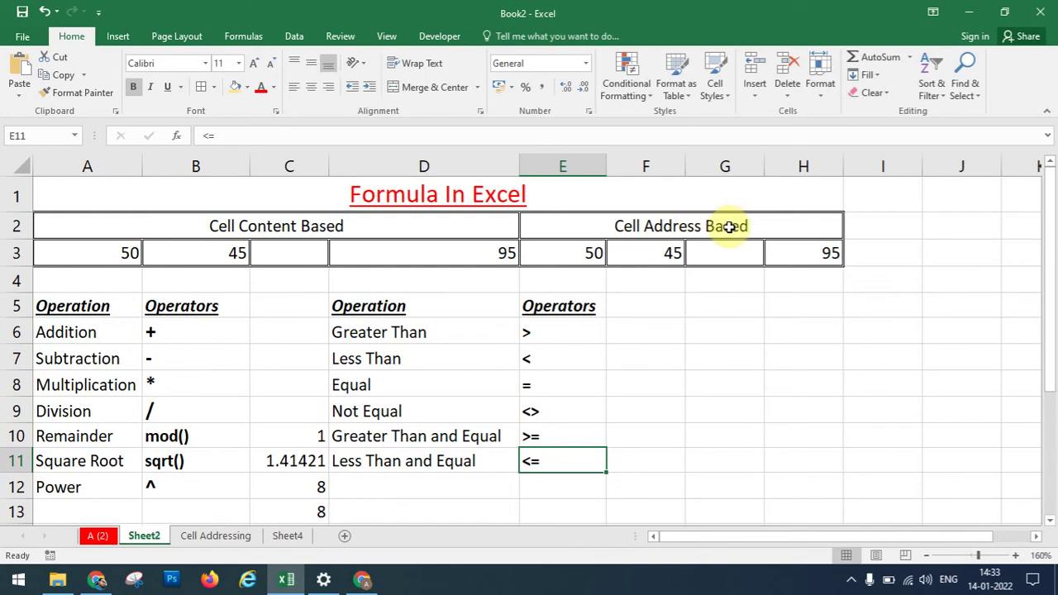
- Switch to the Cell Addressing sheet and examine the Relative Addressing and Fixed Addressing headings
left_click(233, 541)
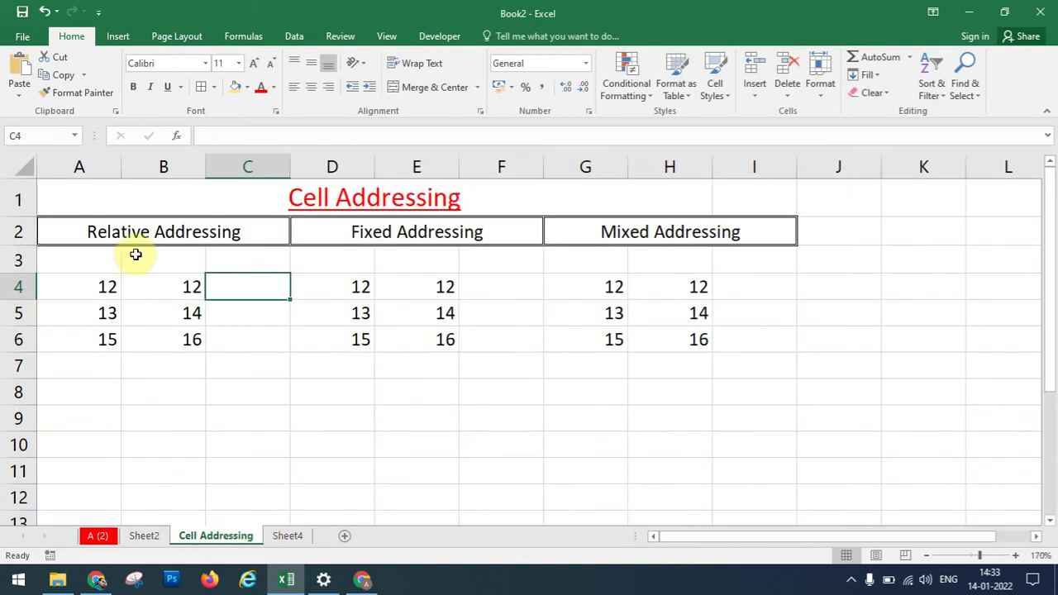
left_click(114, 231)
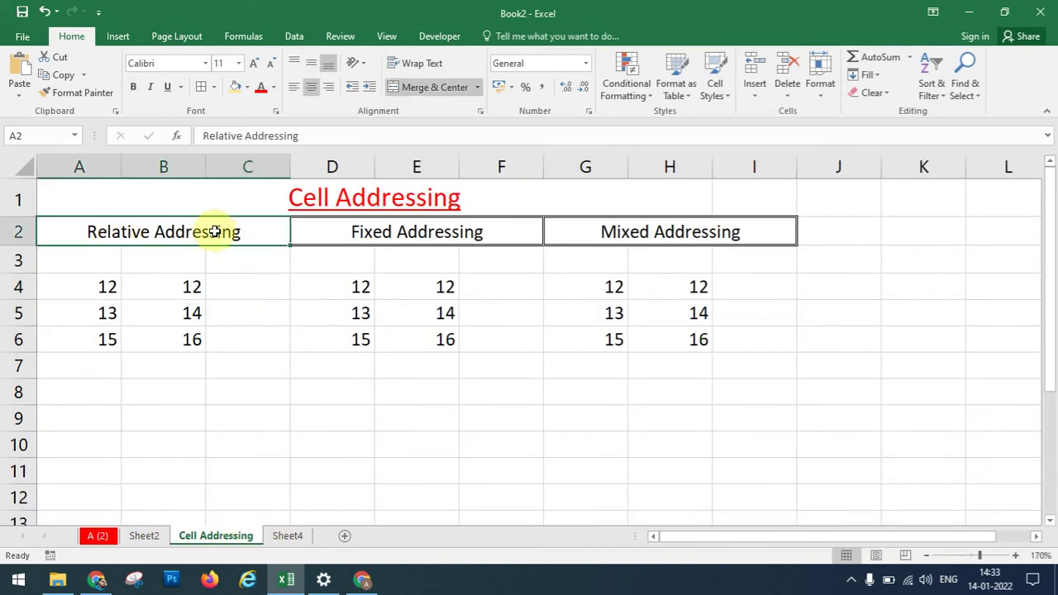
left_click(430, 232)
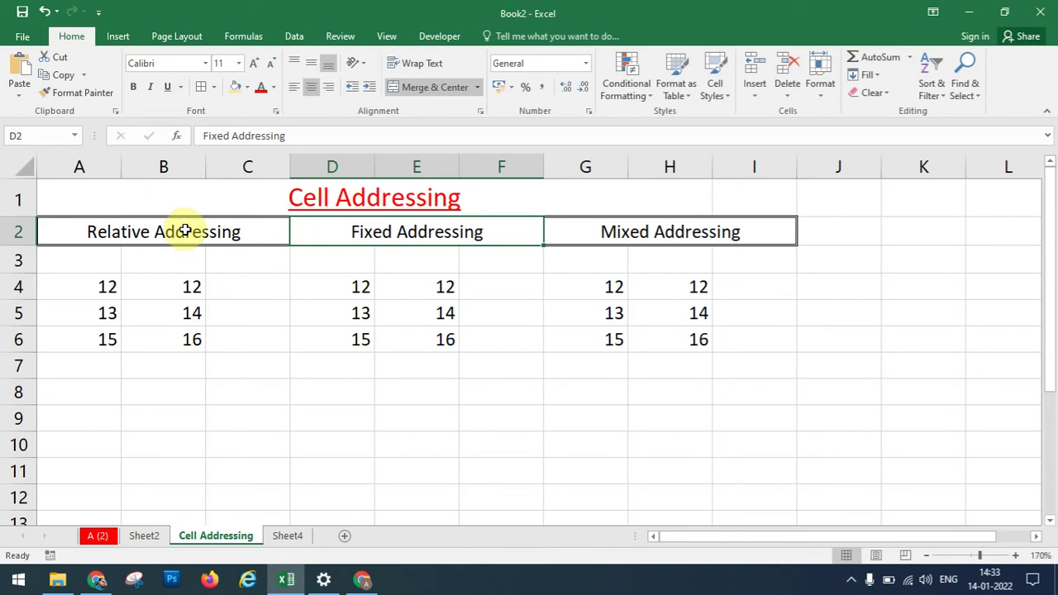
- Enter the relative-reference formula =A4+B4 in cell C4 and fill it down through C6
left_click(248, 285)
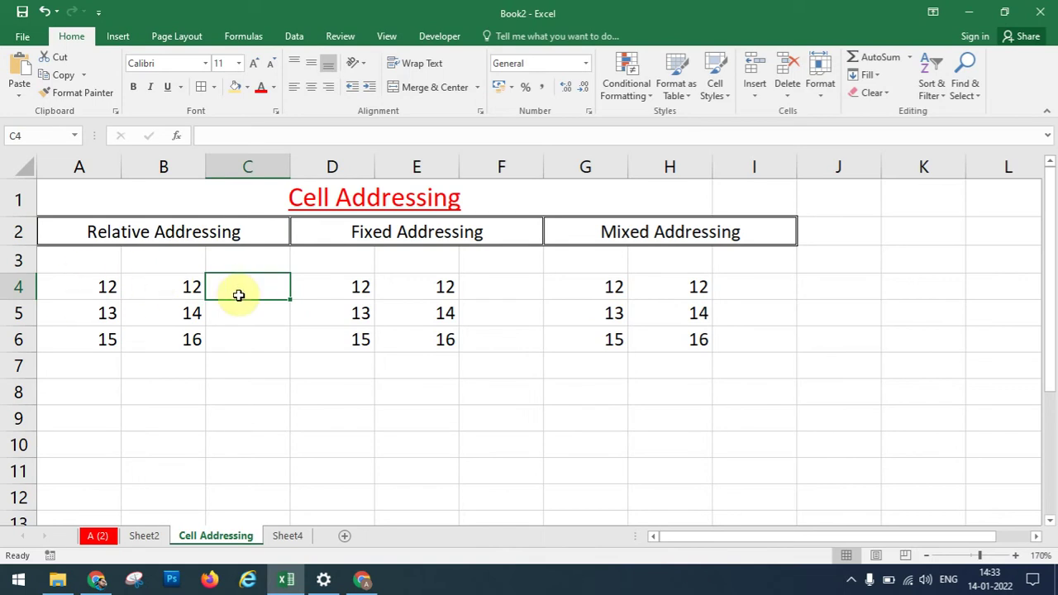
type("=")
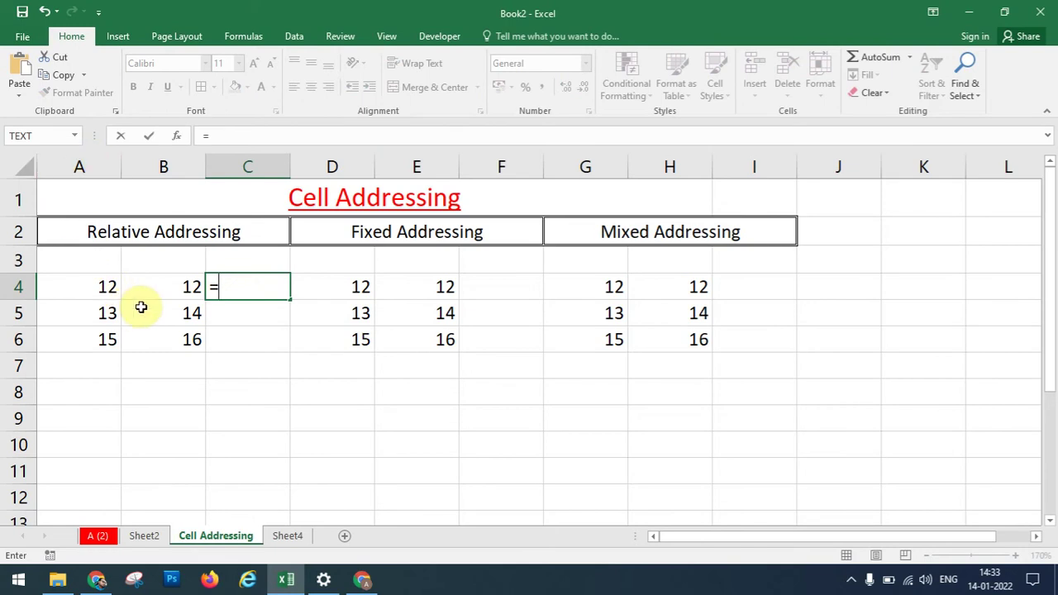
type("a4+")
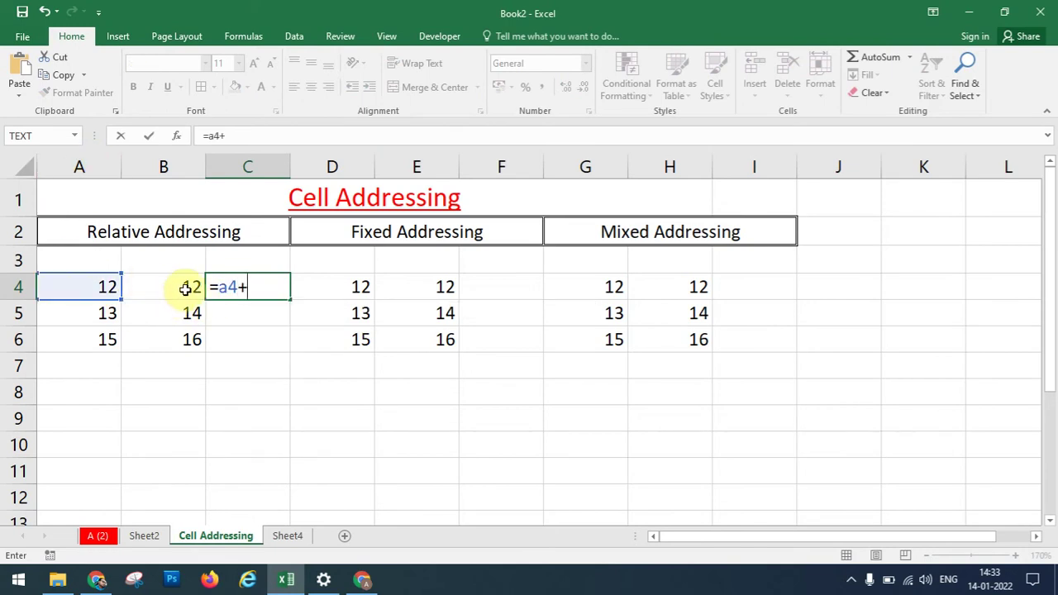
type("b4")
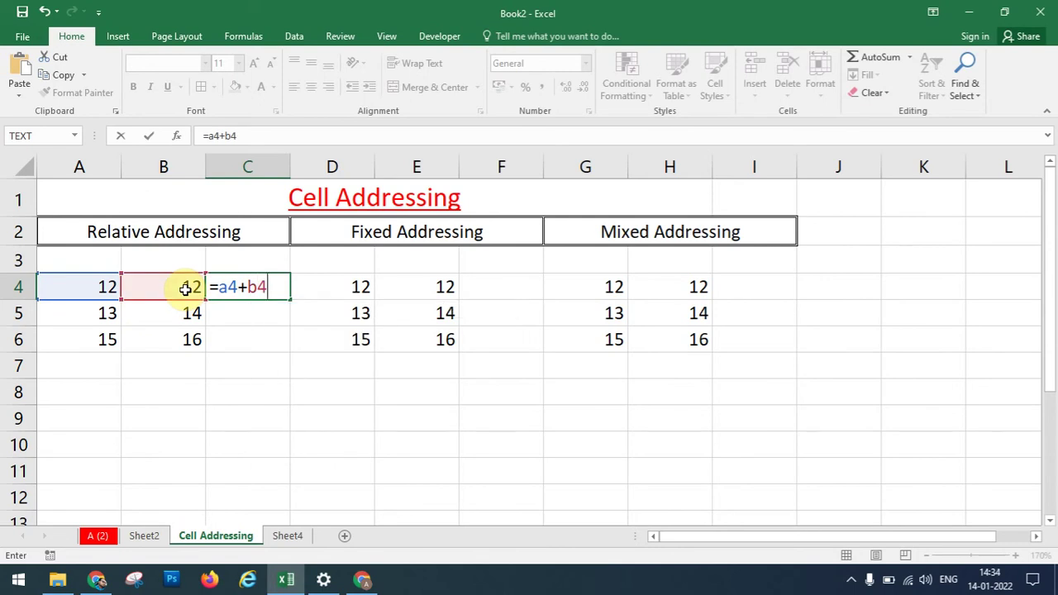
key("Return")
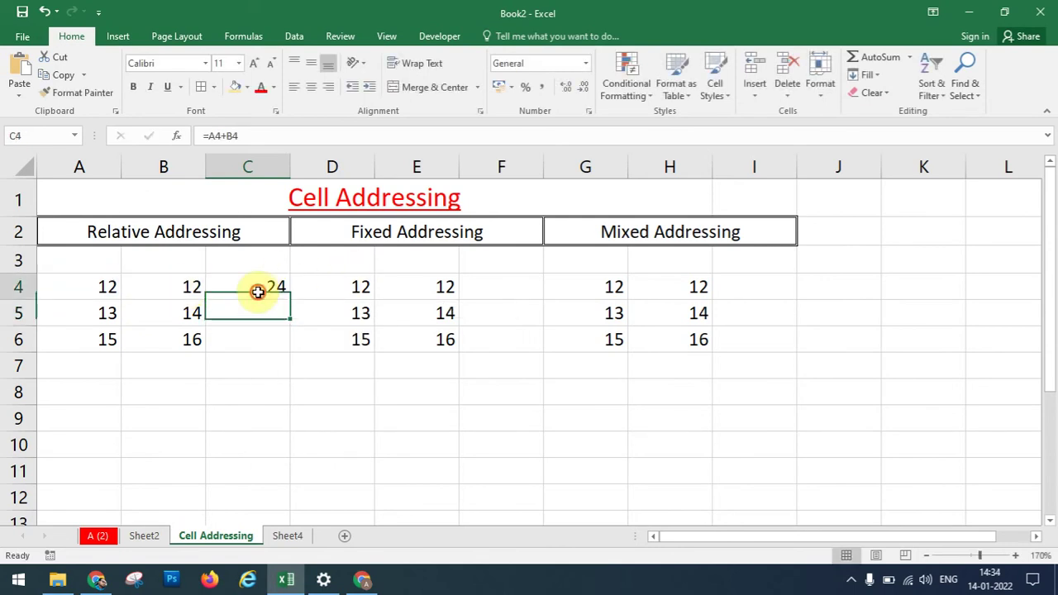
left_click(258, 292)
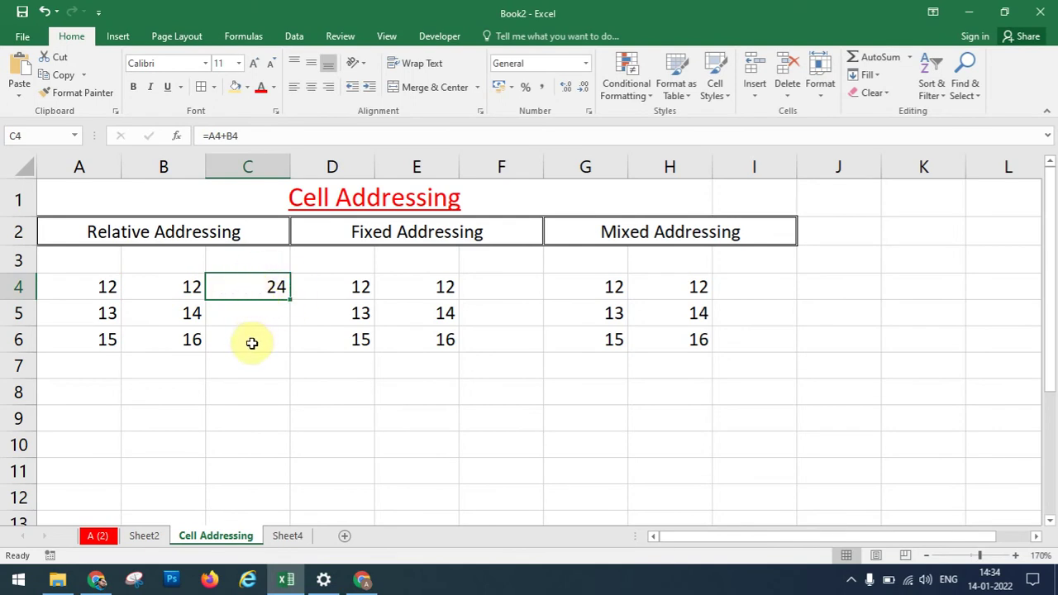
left_click_drag(290, 301, 289, 347)
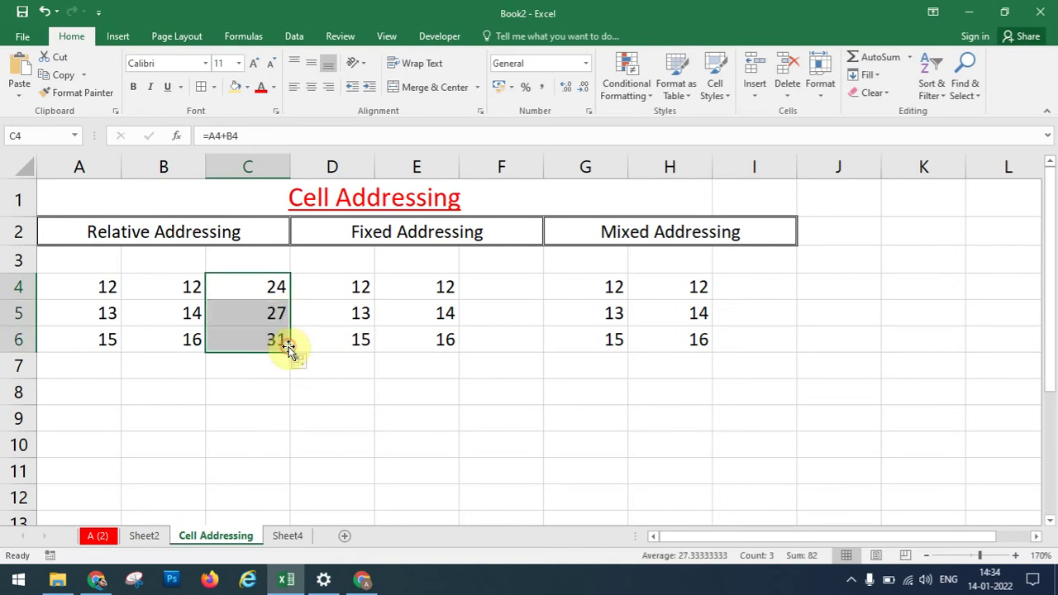
- Examine how the row references differ between the relative formulas in cells C4, C5 and C6
left_click(234, 307)
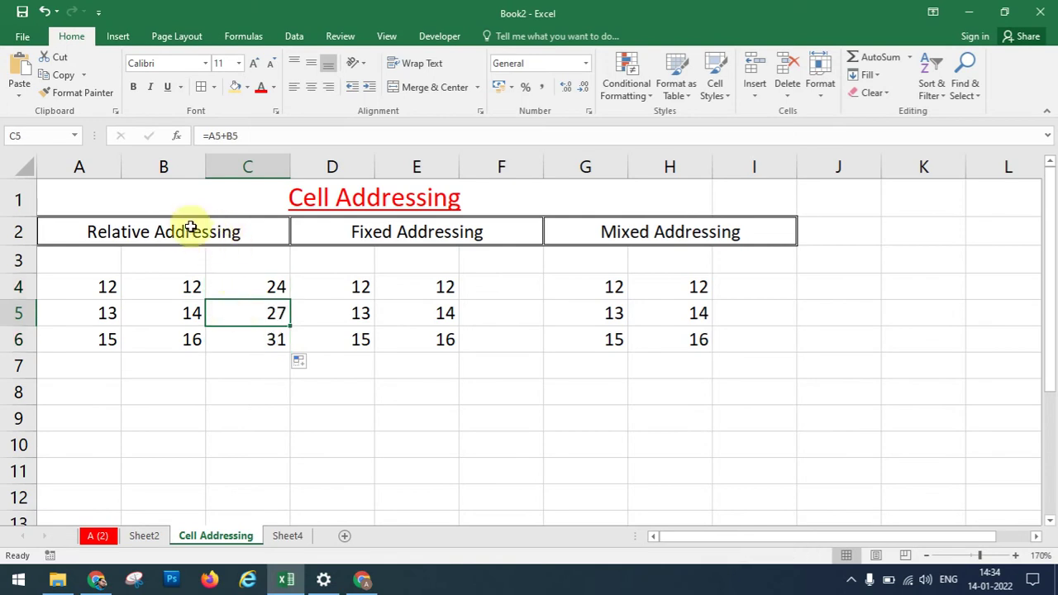
left_click(256, 286)
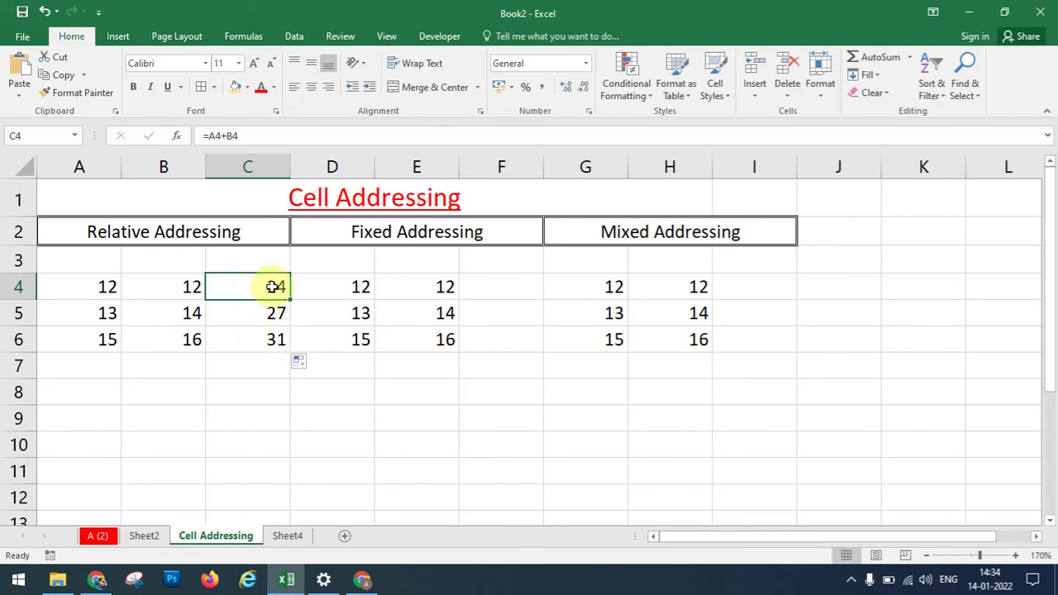
left_click(251, 315)
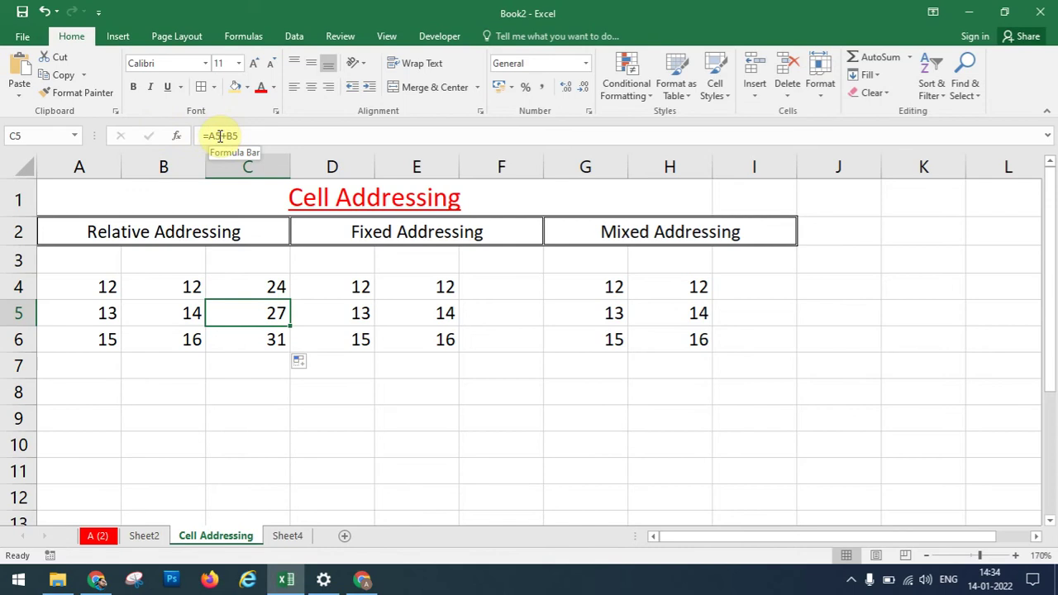
left_click(253, 335)
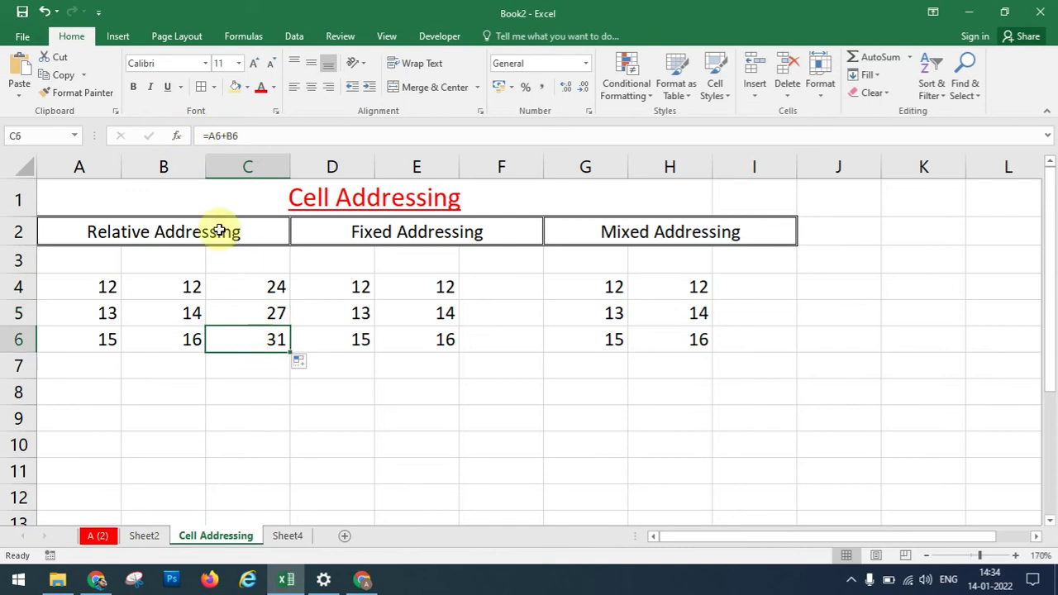
- Fill the formula from C4 down through C6 again, and clear the contents of C4:C6
left_click(253, 286)
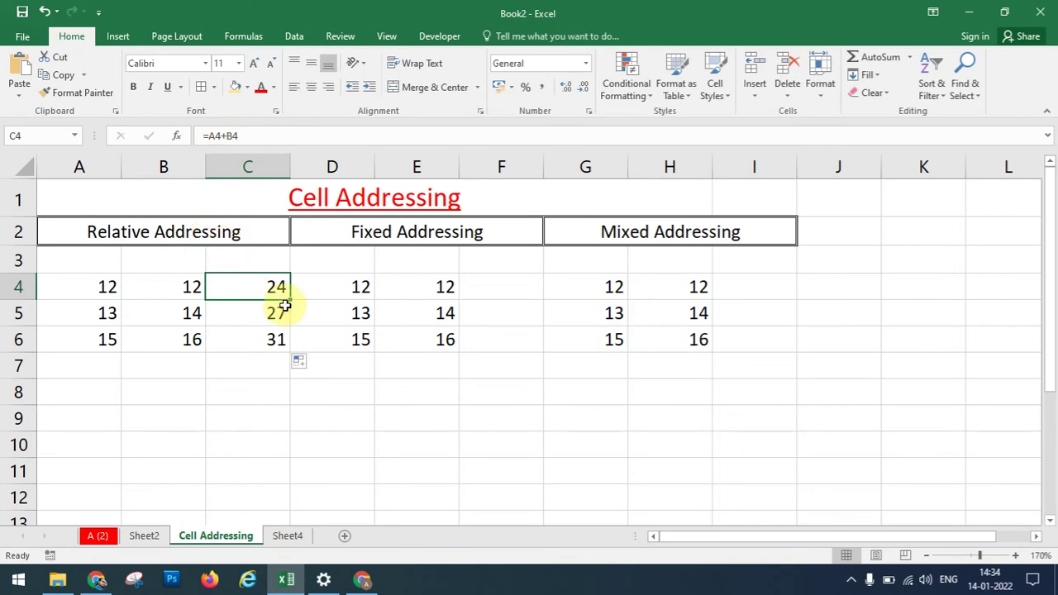
left_click_drag(290, 300, 288, 351)
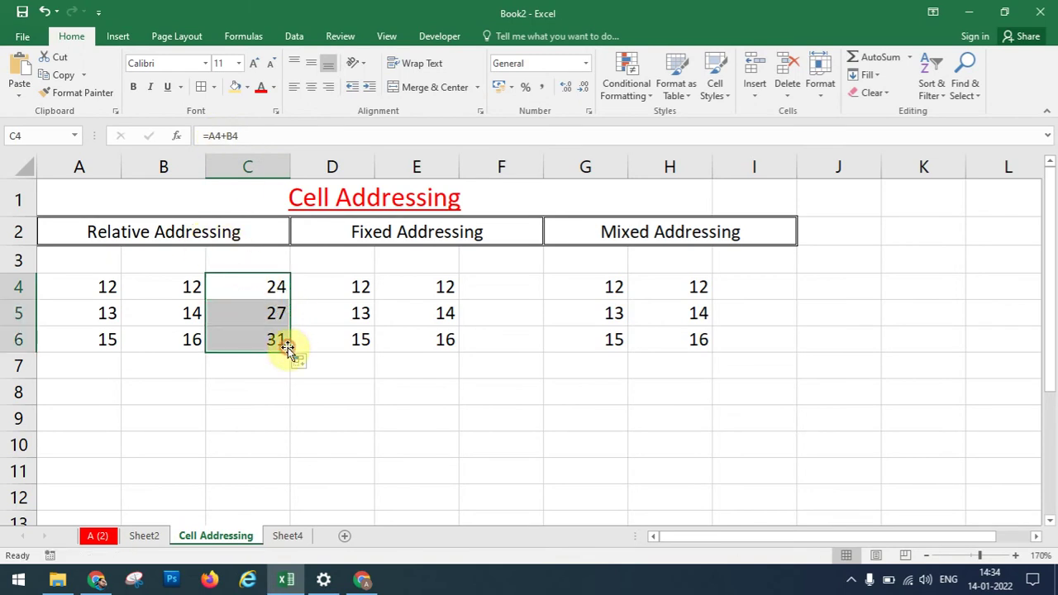
left_click(252, 303)
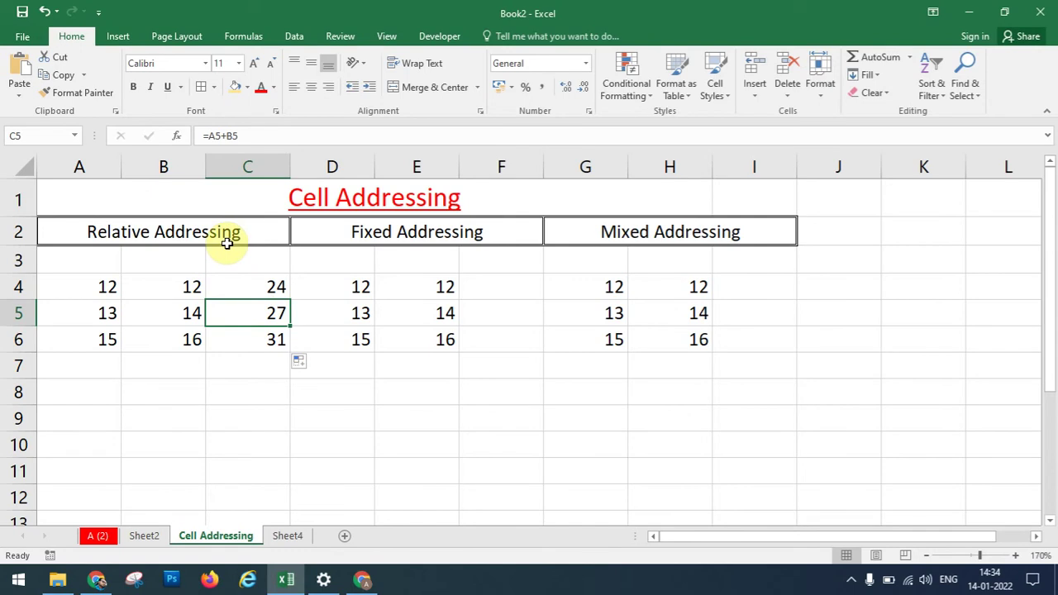
left_click_drag(266, 285, 259, 339)
key("Delete")
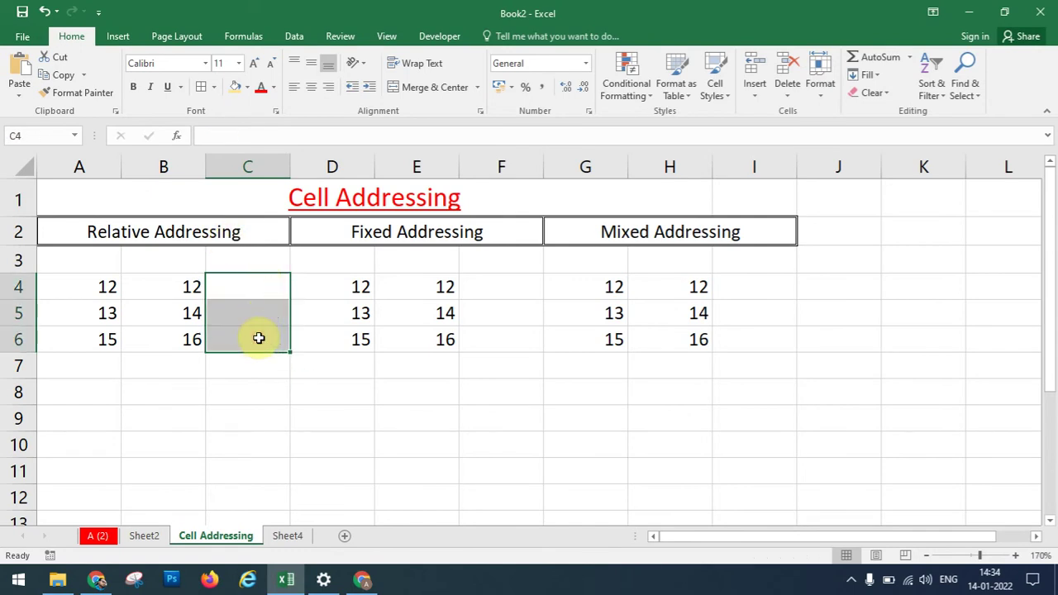
- Enter the fixed-reference formula =$D$4+$E$4 in cell F4 and fill it down through F6
left_click(487, 285)
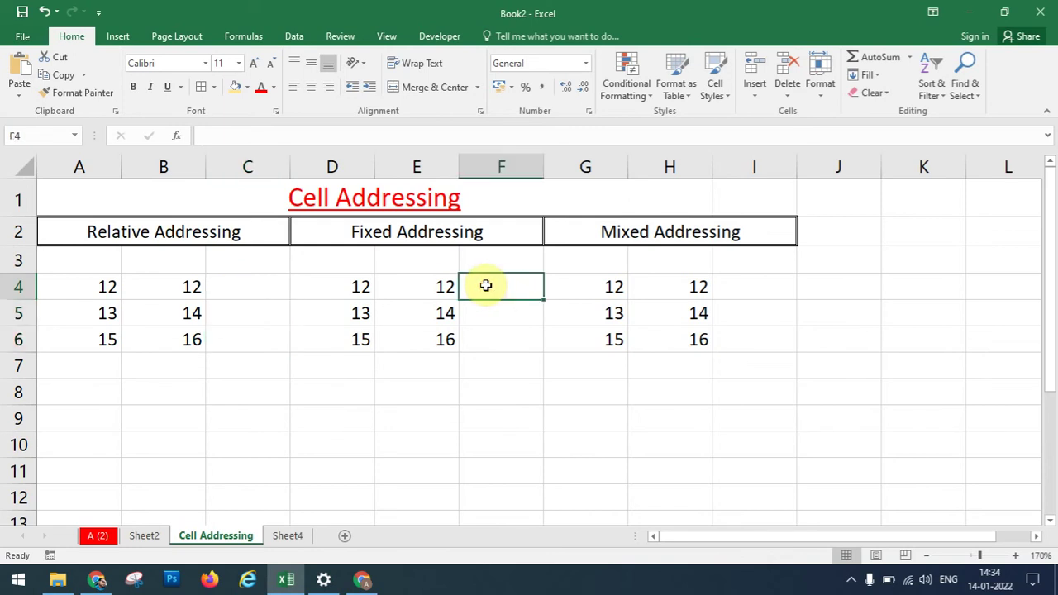
type("=")
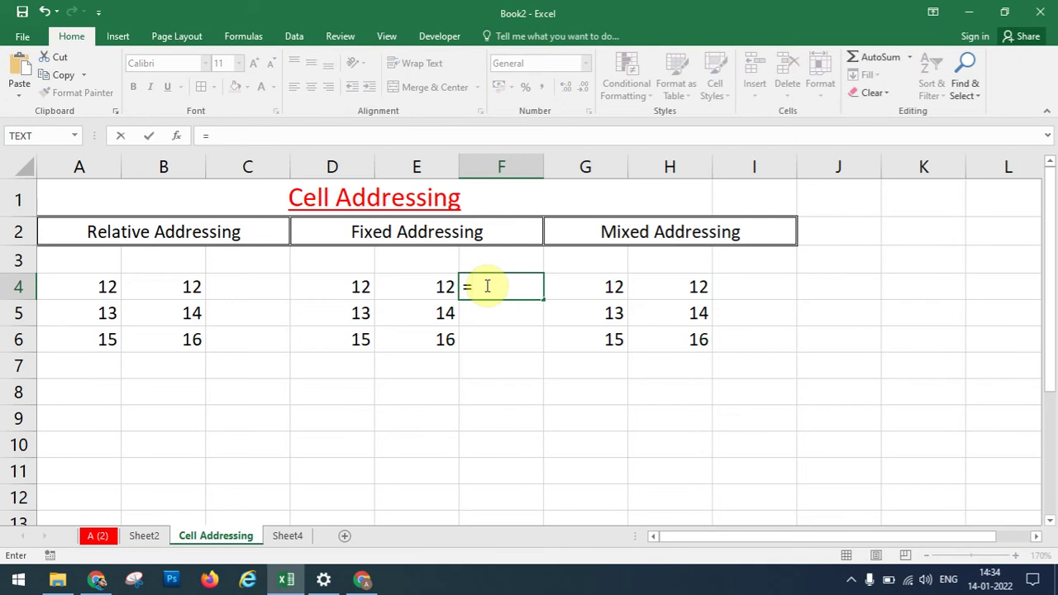
type("$")
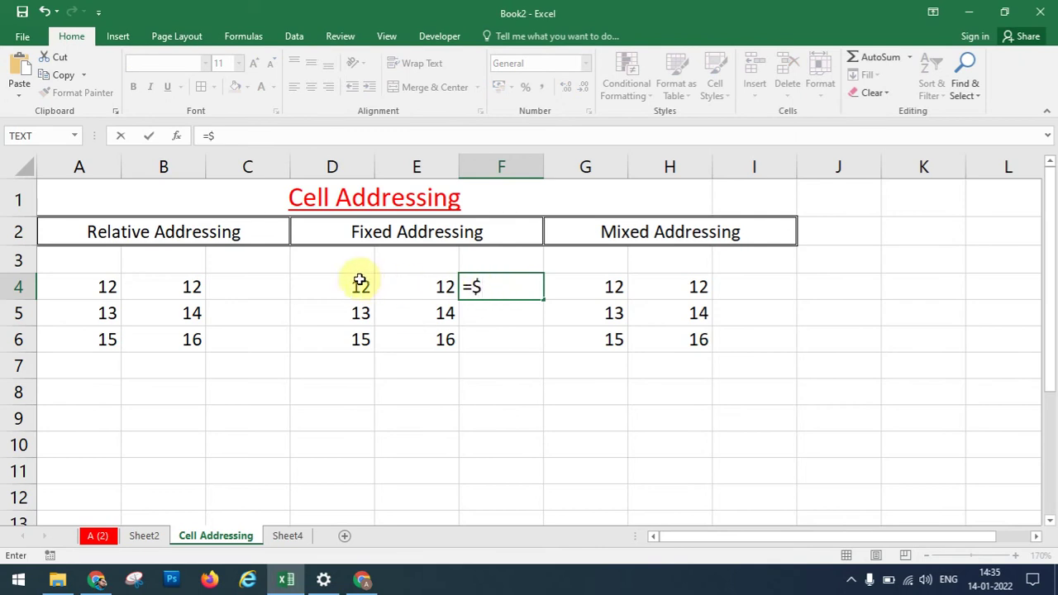
type("d")
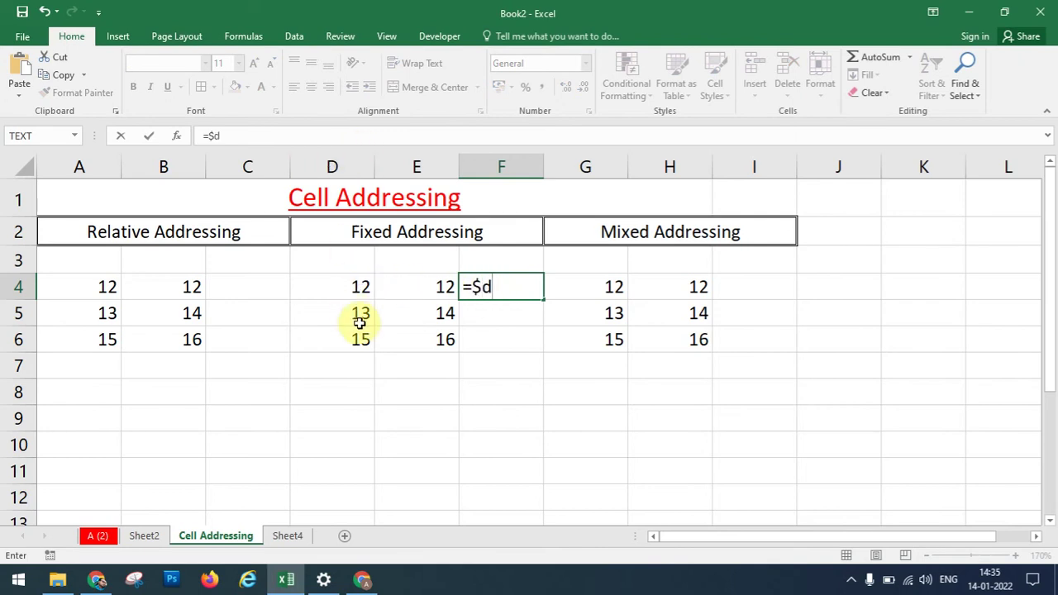
type("$")
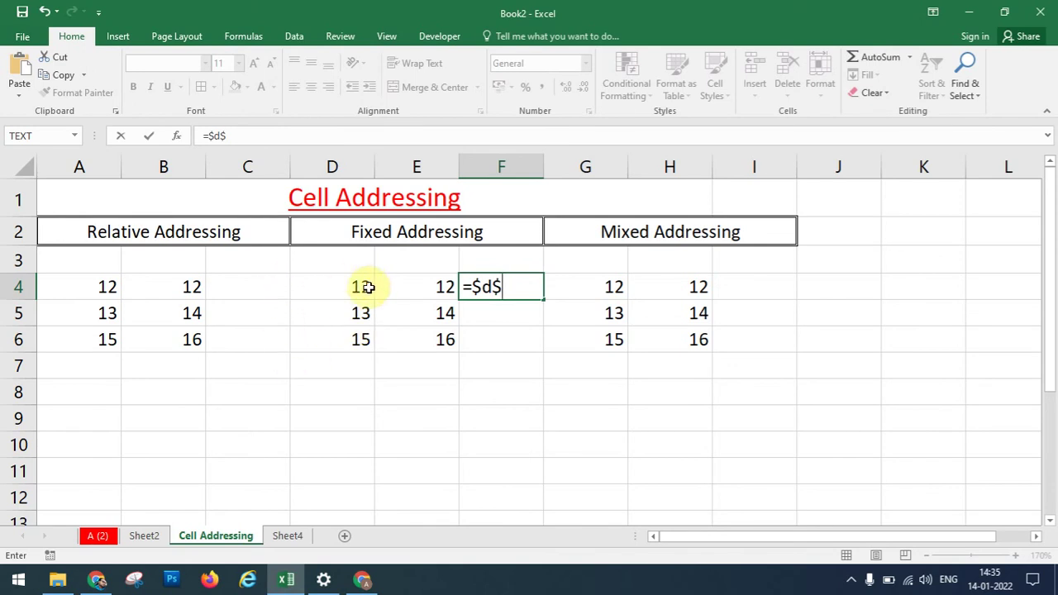
type("4")
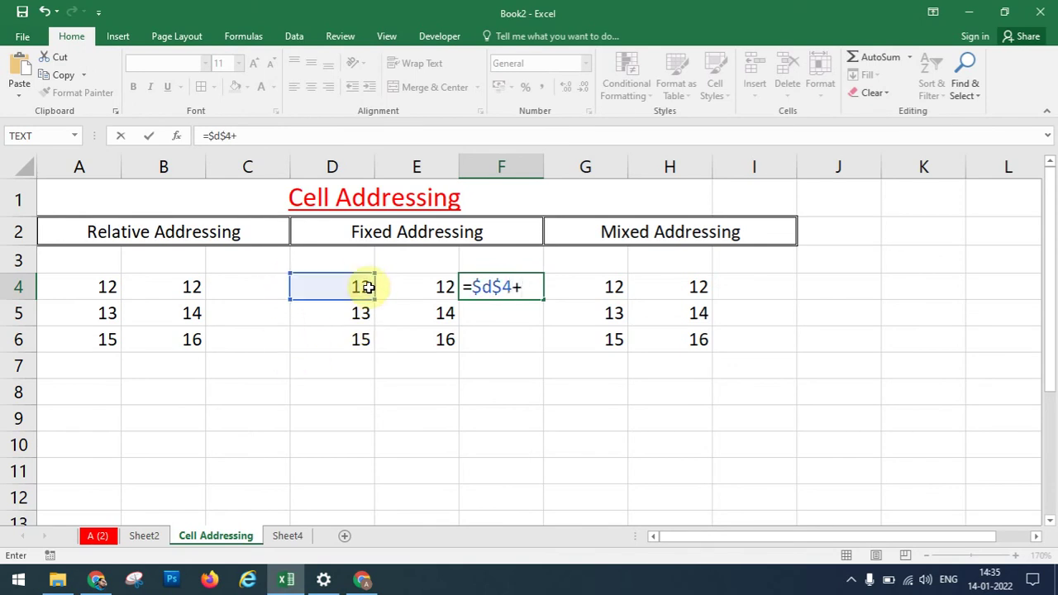
type("+$4")
key("BackSpace")
type("e$4")
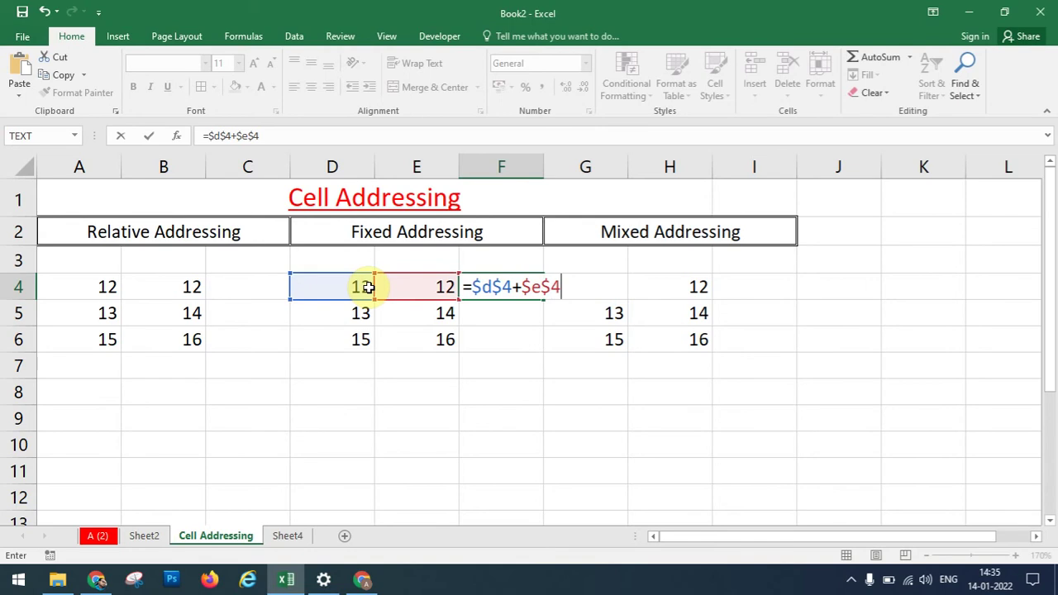
key("Return")
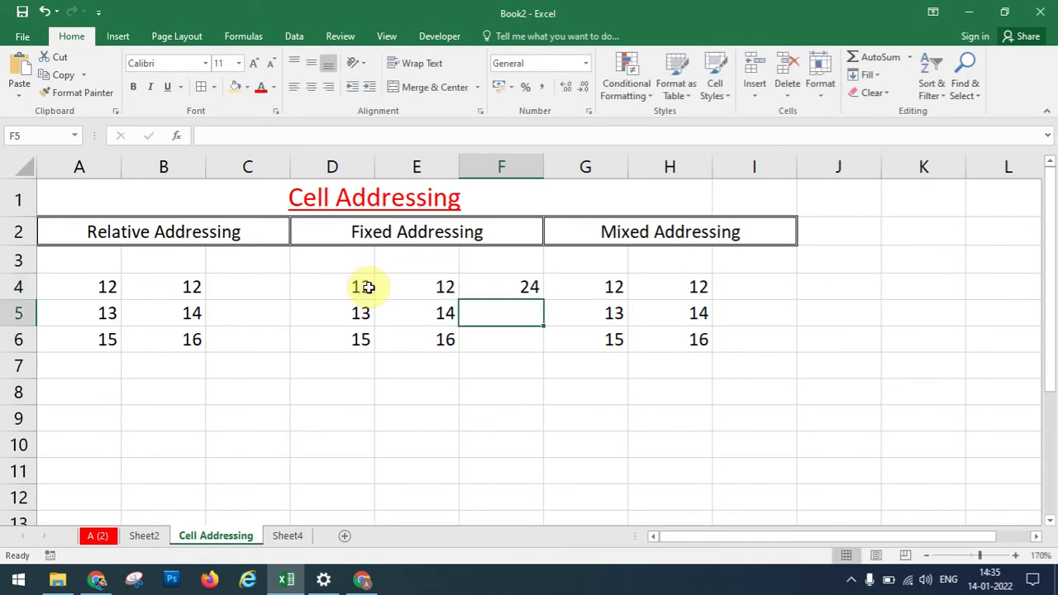
left_click(518, 283)
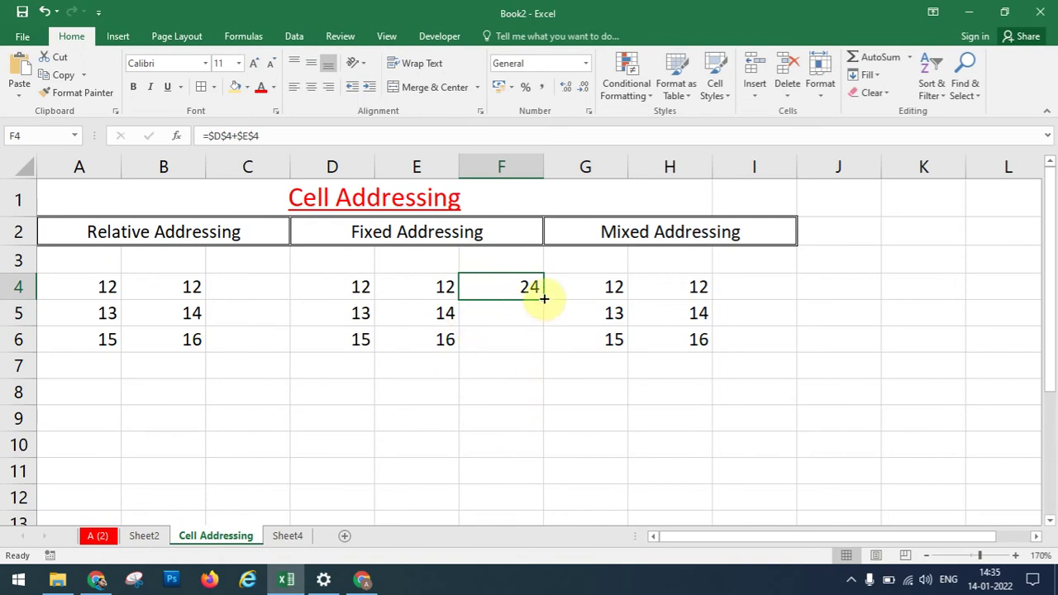
left_click_drag(544, 299, 543, 356)
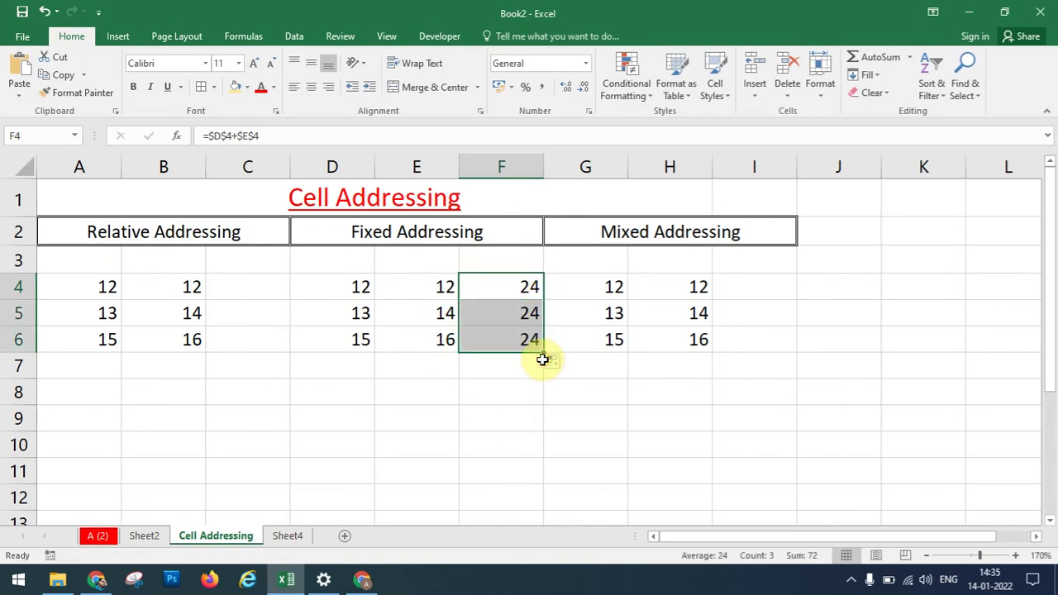
- Compare the fixed-reference formulas in cells F4, F5 and F6 with their source values, including the cells that F4 references
left_click(353, 342)
left_click(427, 339)
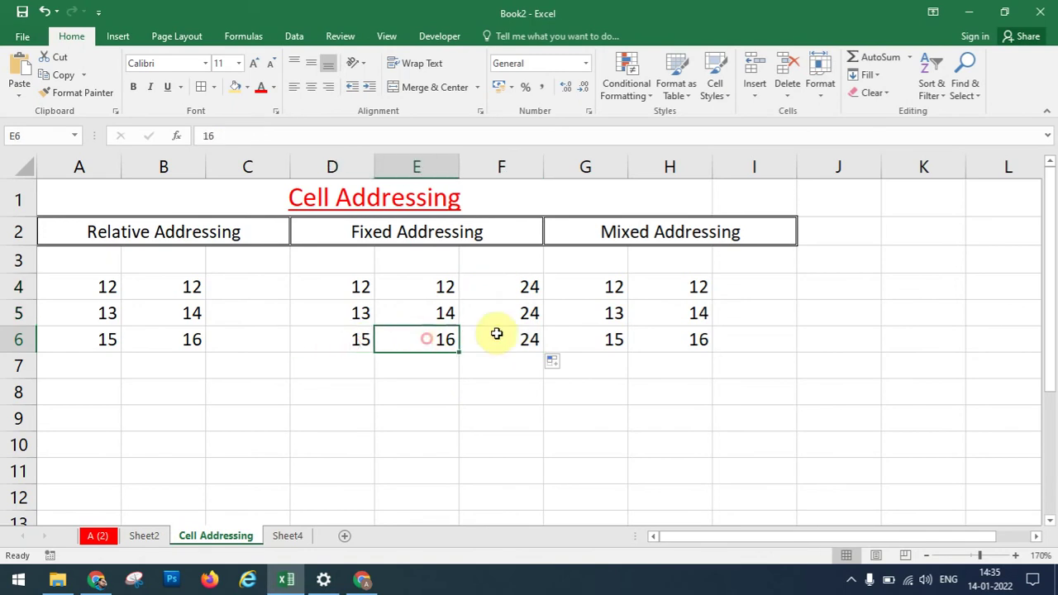
left_click(506, 335)
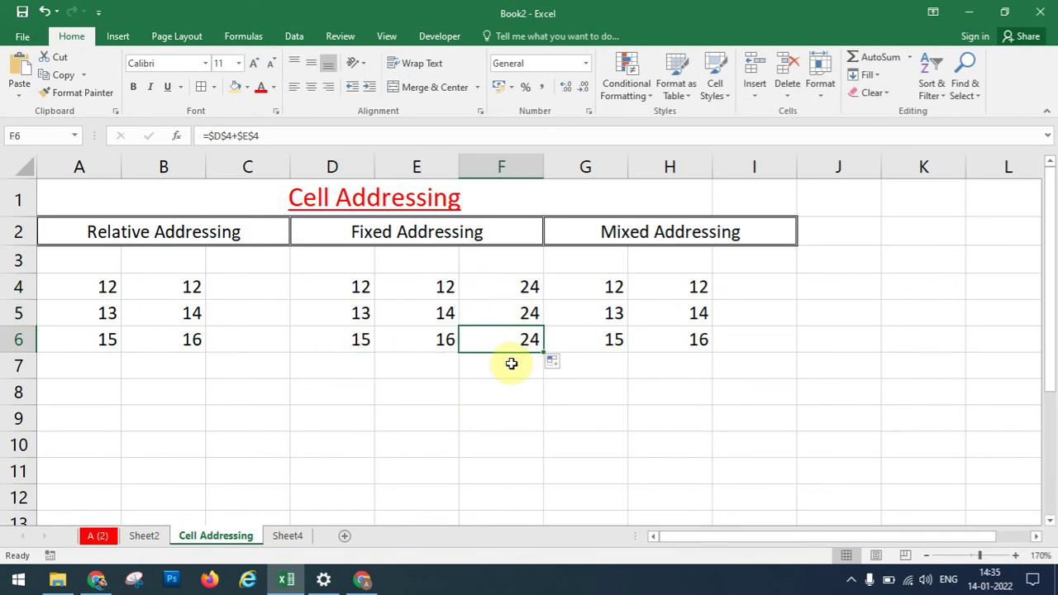
left_click(514, 283)
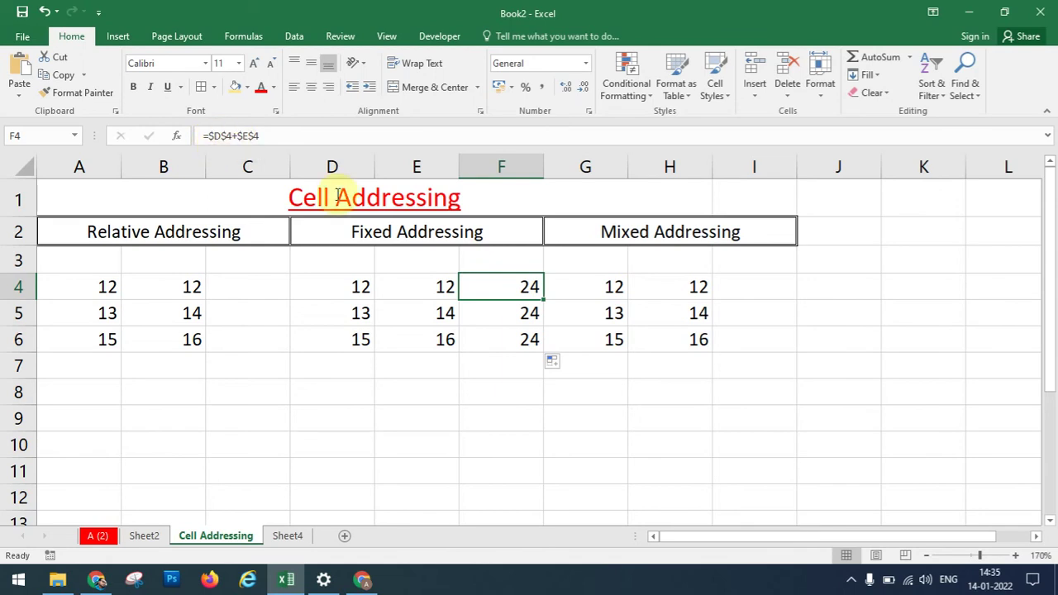
left_click(482, 307)
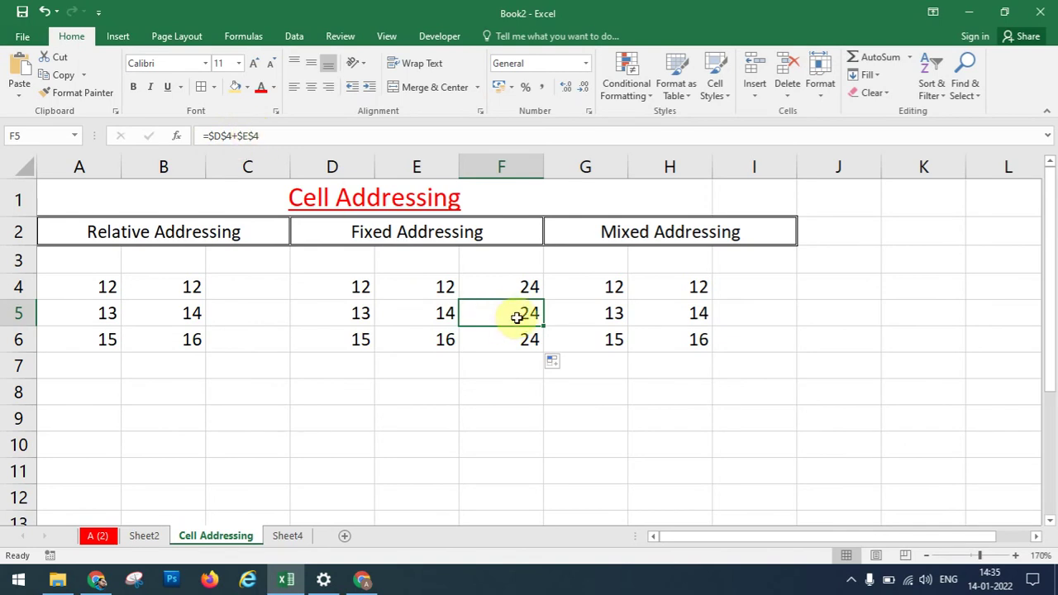
left_click(515, 285)
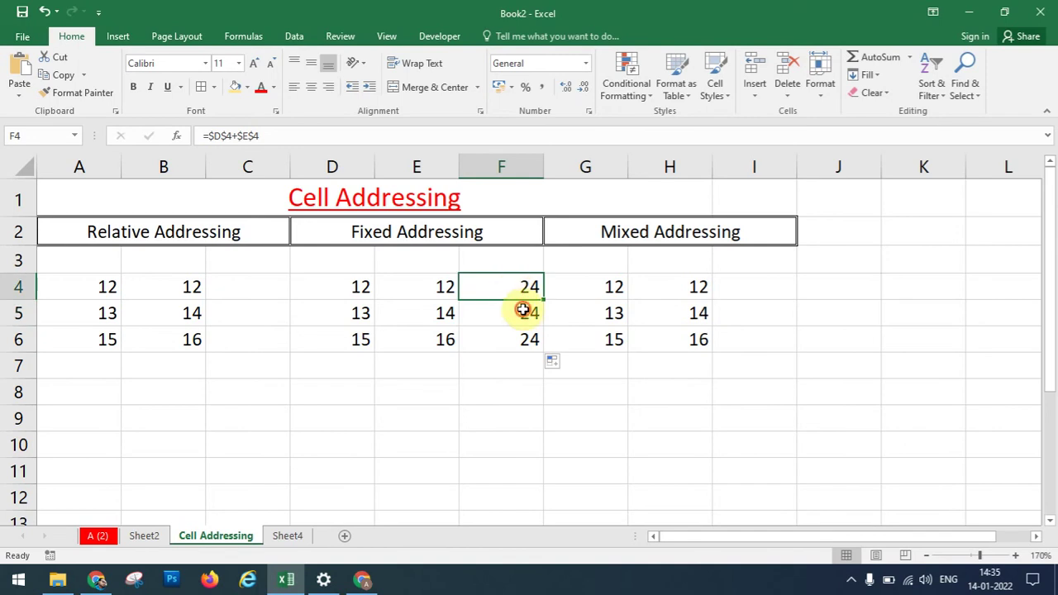
left_click(524, 311)
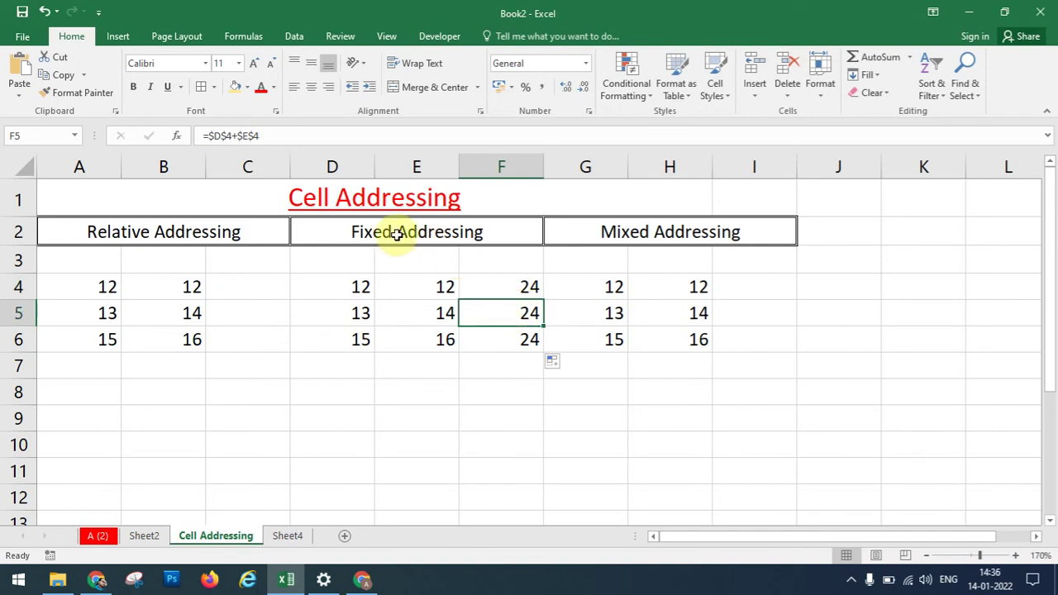
double_click(510, 285)
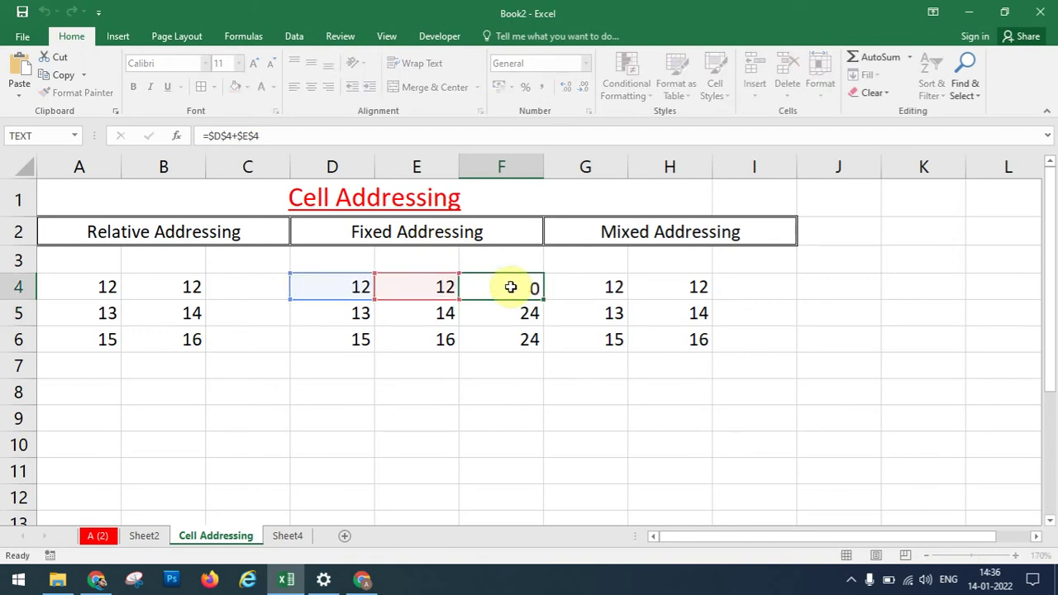
key("Tab")
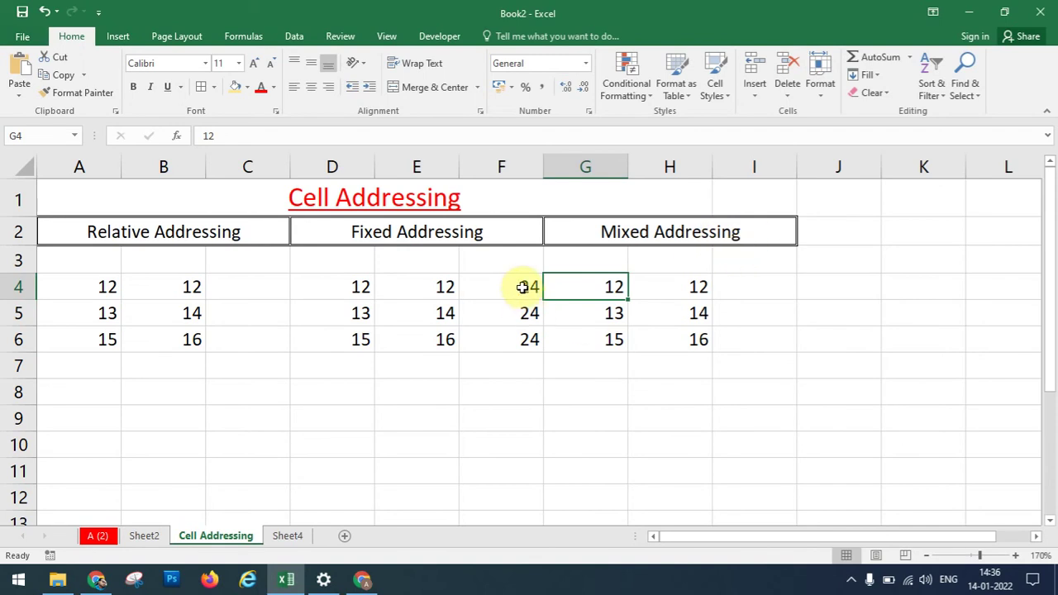
- Clear the fixed-addressing results in F4:F6 and select cell I4 in the Mixed Addressing section
left_click_drag(529, 286, 523, 340)
key("Delete")
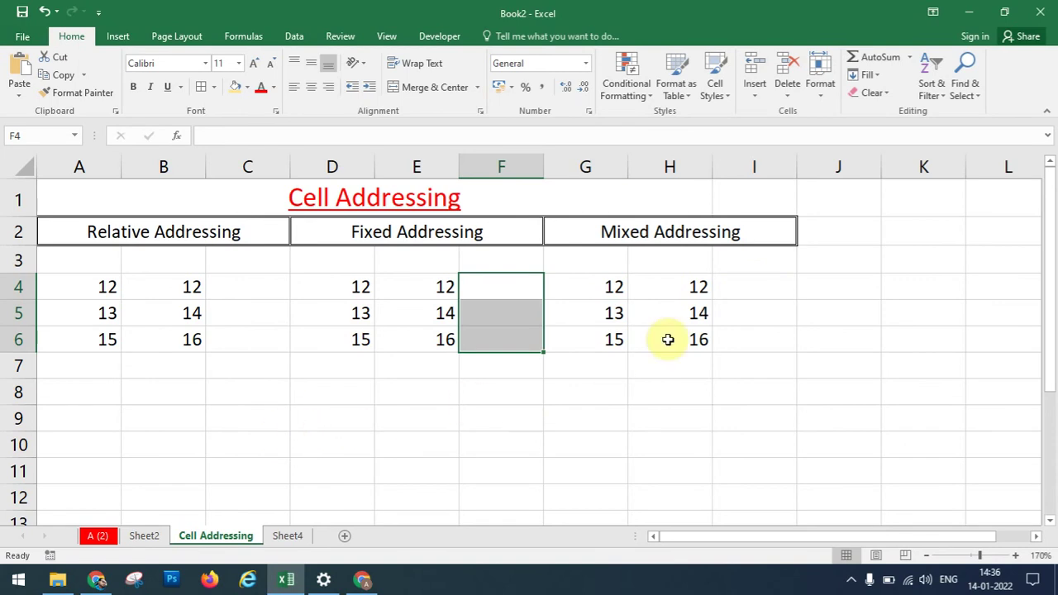
left_click(755, 290)
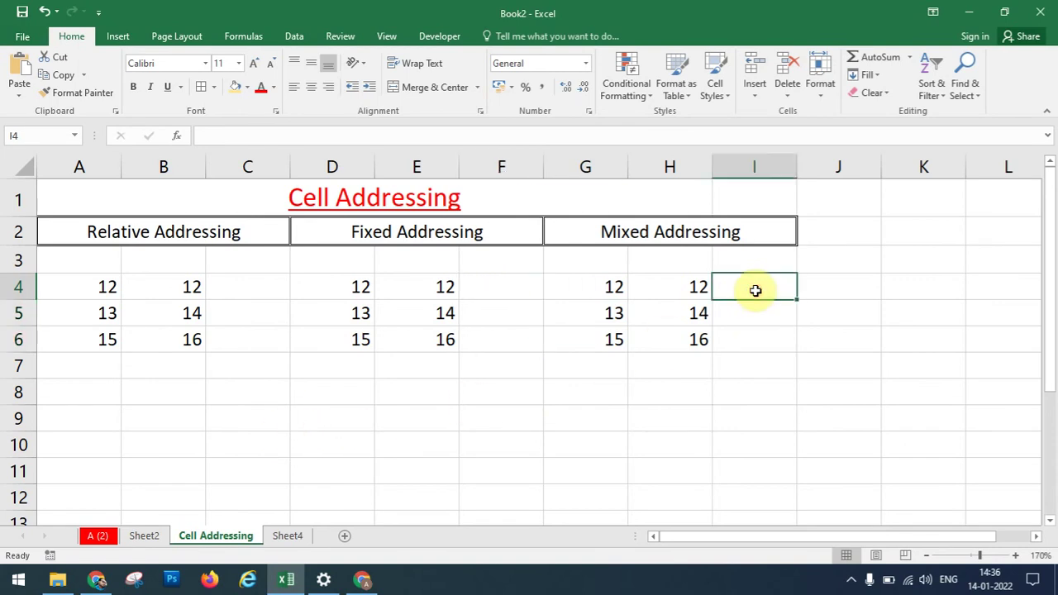
- Enter the mixed-reference formula =$G4 in cell I4, fill it down through I6, and check the copied formulas
type("=")
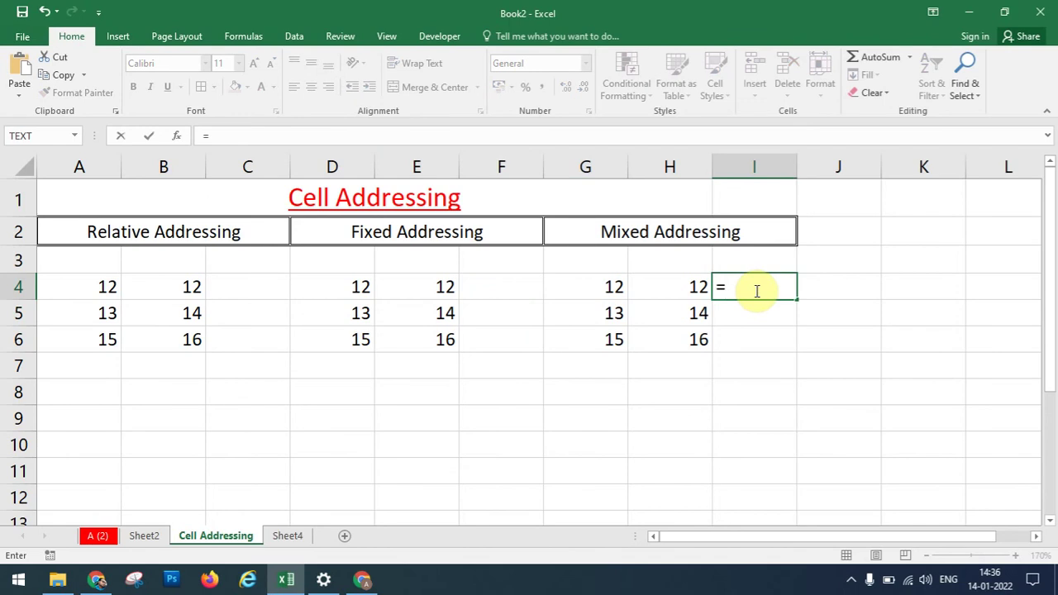
type("$g4")
key("Return")
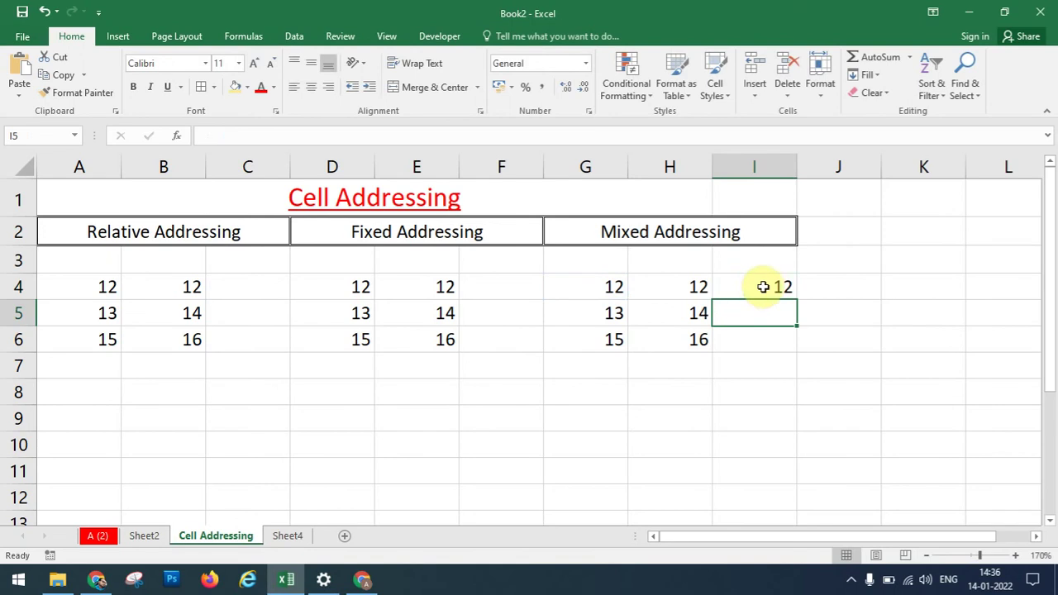
left_click(763, 286)
left_click_drag(796, 299, 794, 341)
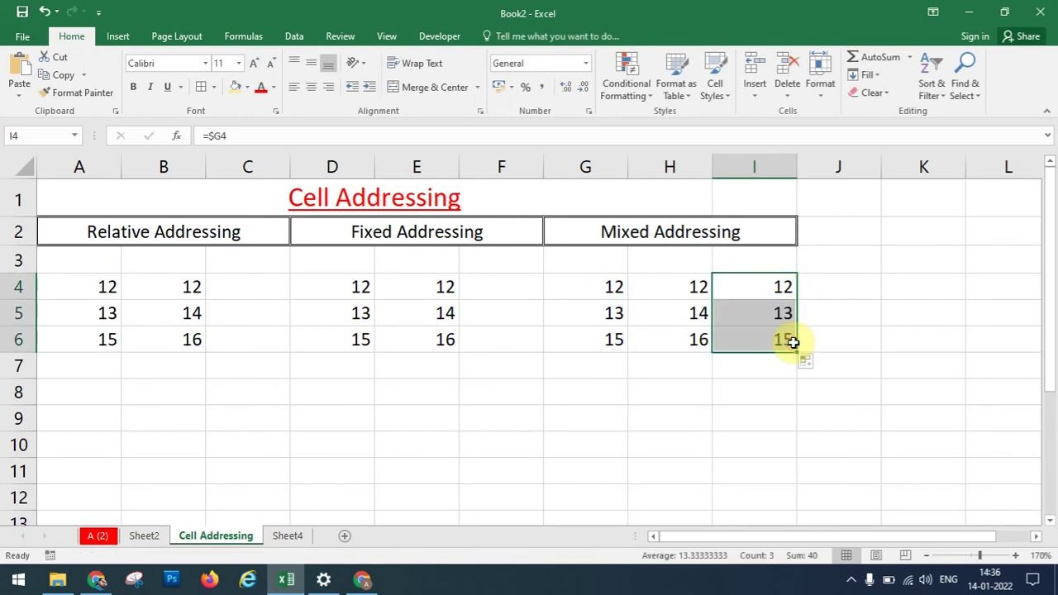
left_click(750, 286)
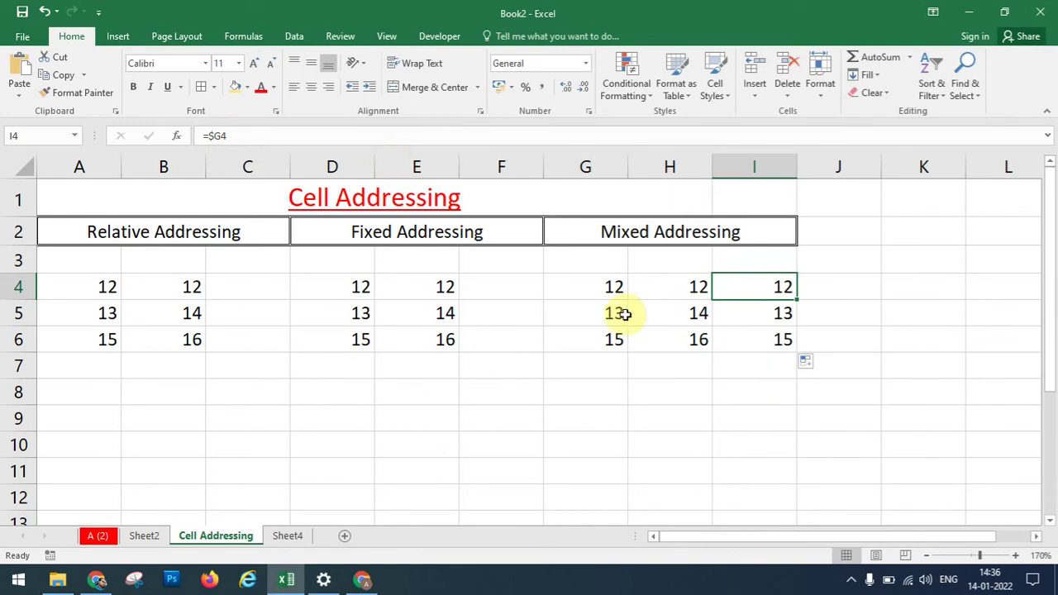
left_click(749, 316)
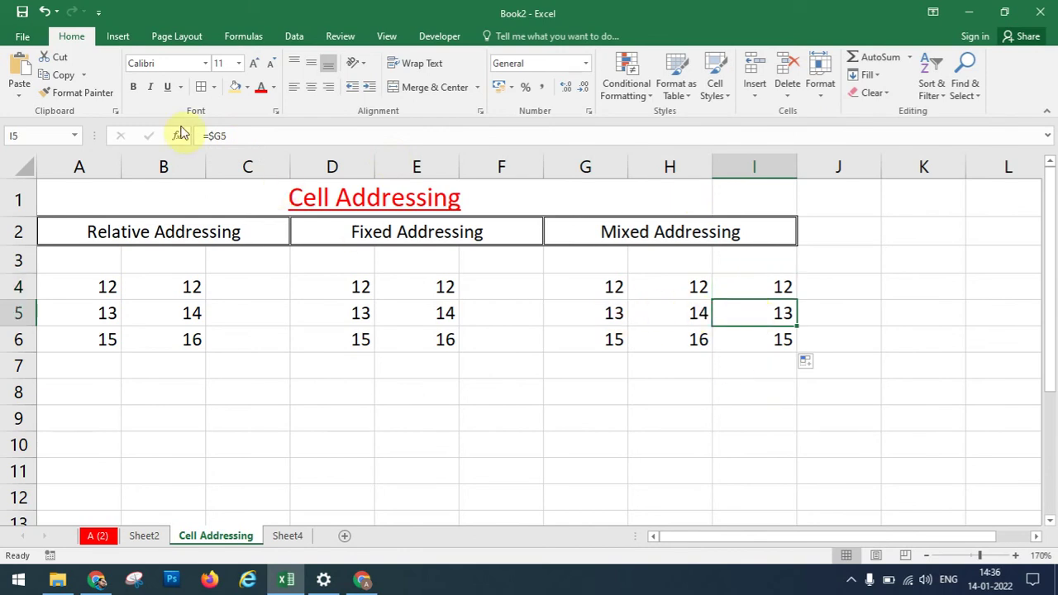
left_click(780, 341)
- Change the formula in cell I4 to =G$4 so the row is fixed instead of the column
left_click(777, 285)
double_click(775, 285)
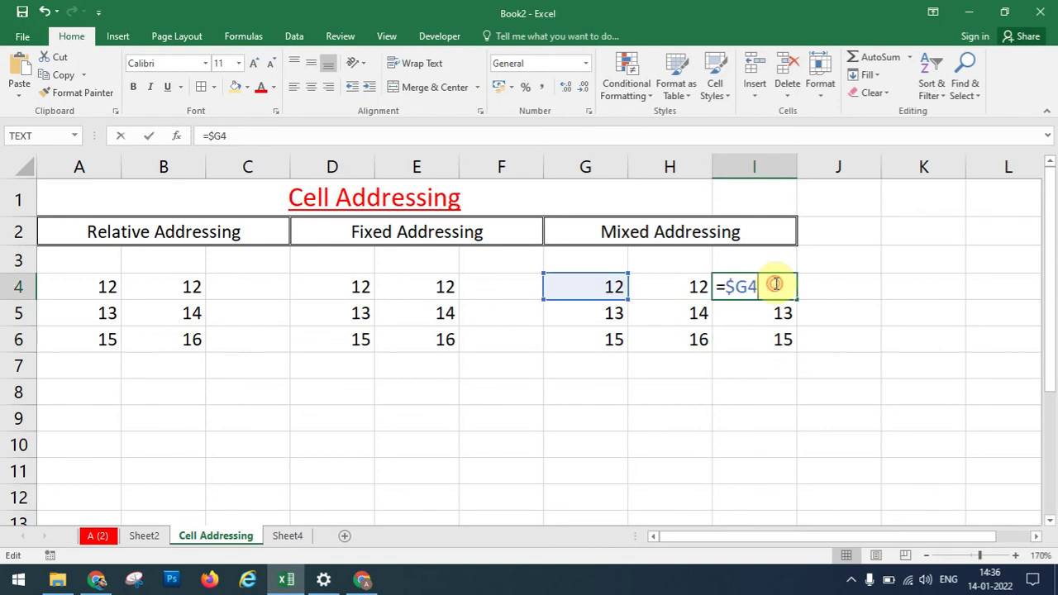
left_click(729, 285)
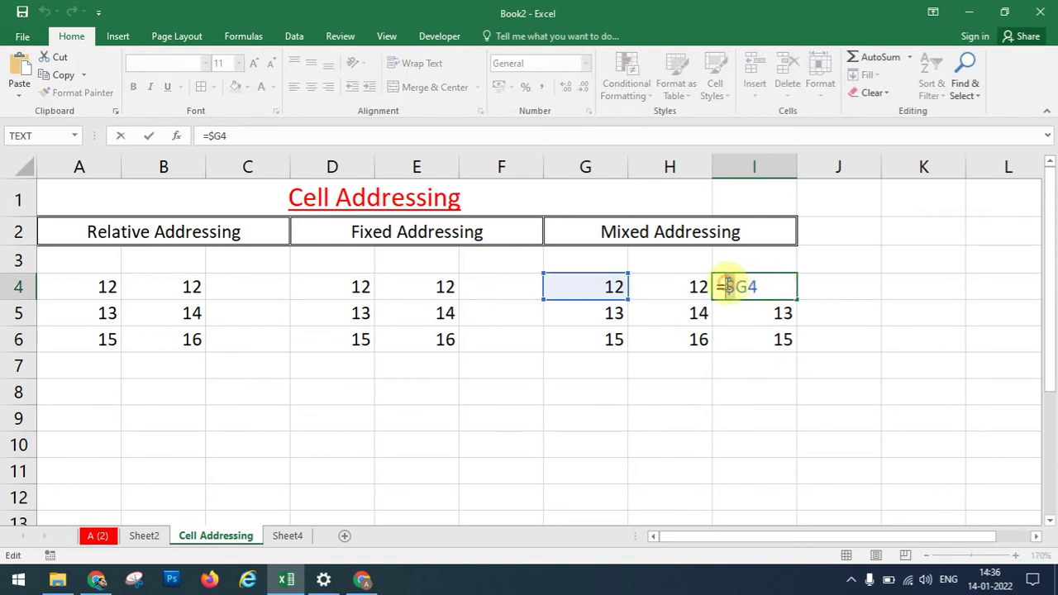
key("Delete")
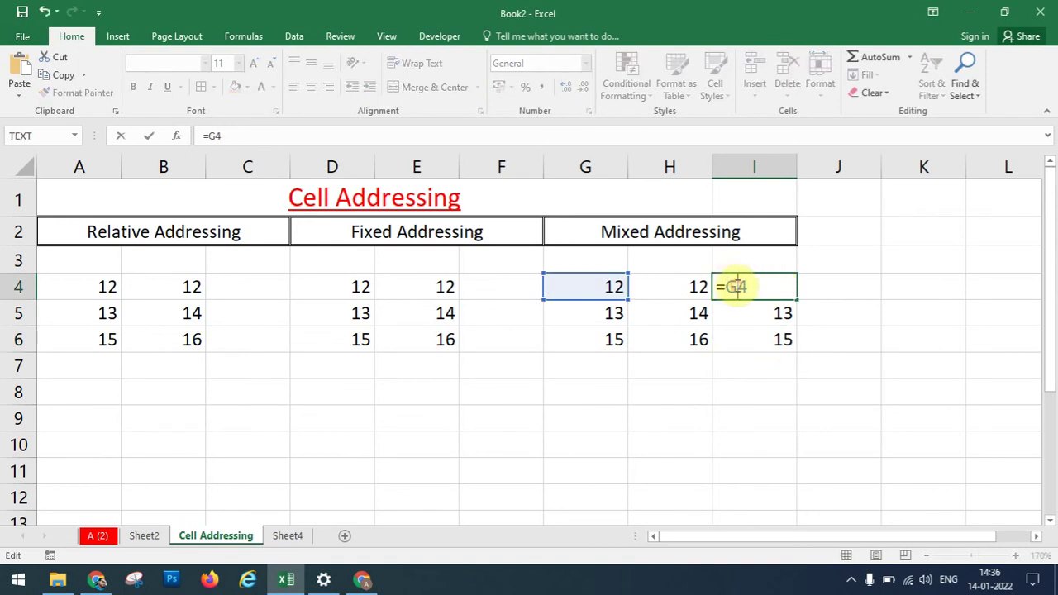
left_click(737, 284)
type("$")
key("Return")
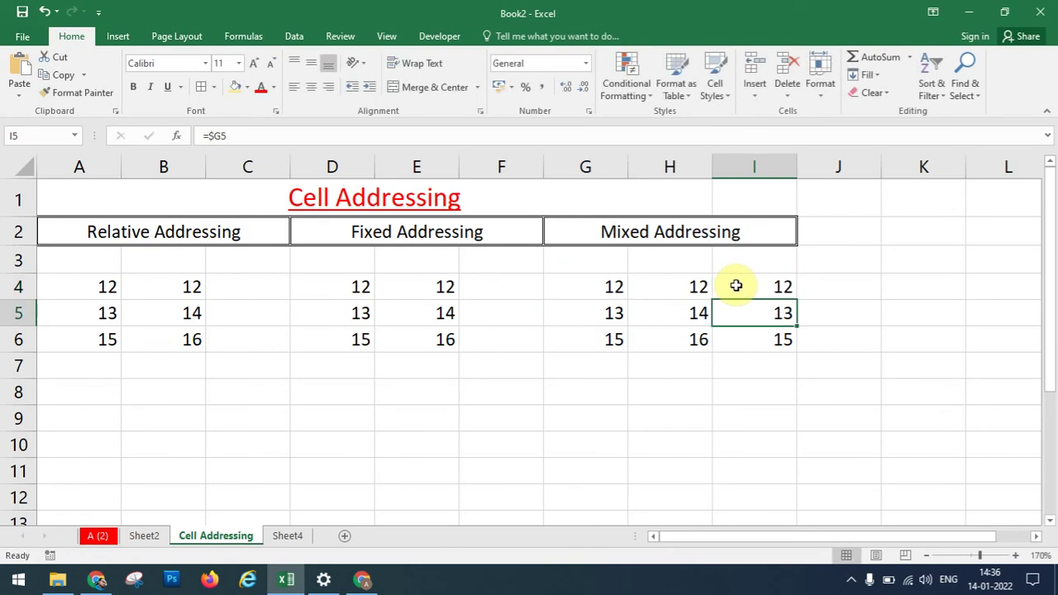
- Fill the row-fixed formula from I4 down through I6 and inspect the copied formula in I5
left_click(767, 284)
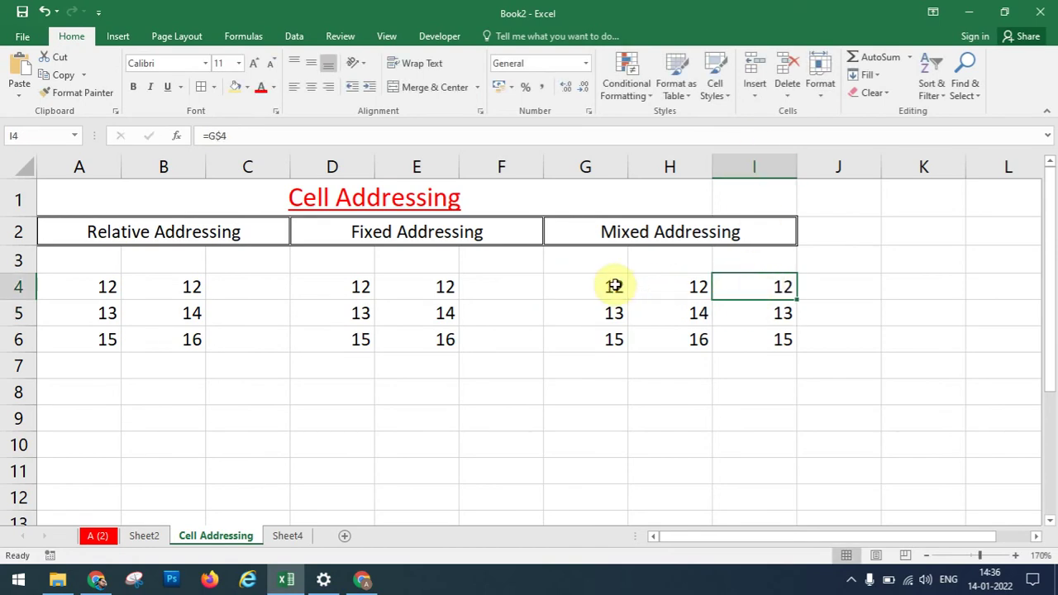
double_click(773, 287)
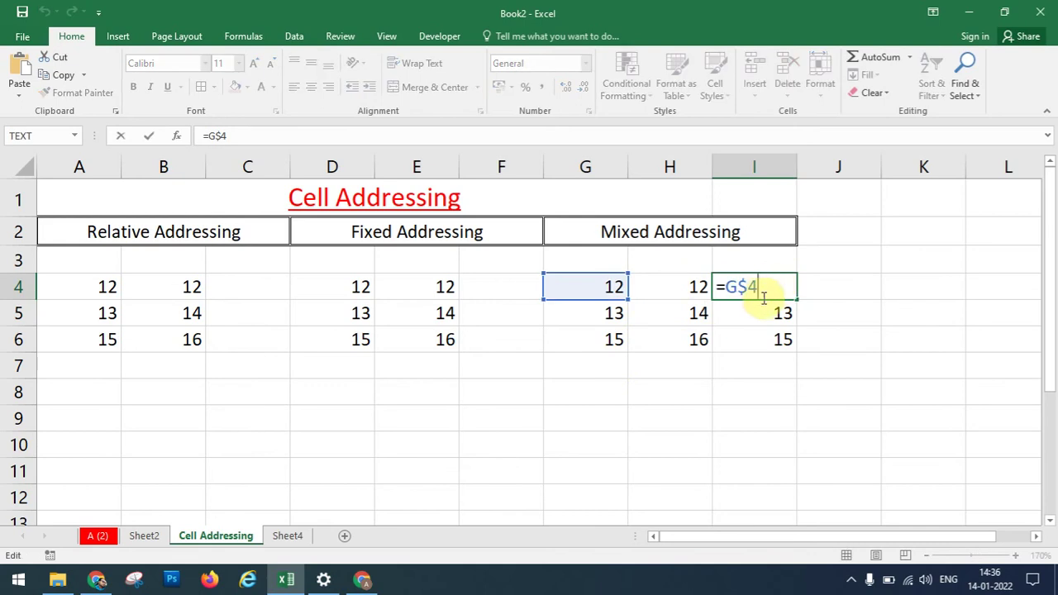
key("Return")
left_click(782, 290)
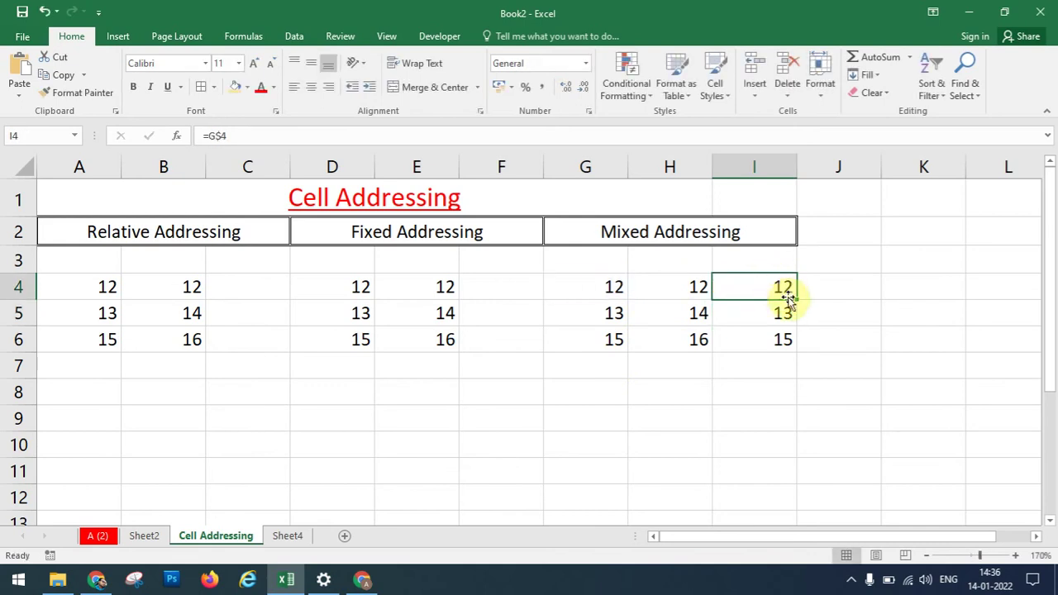
left_click_drag(798, 300, 787, 343)
double_click(780, 315)
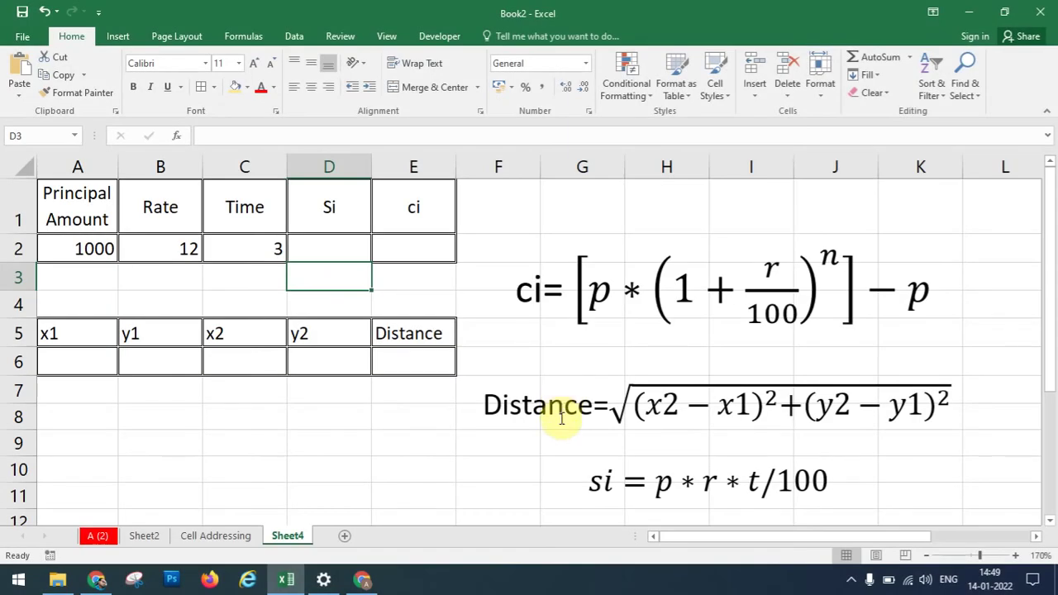
- Review the Distance heading and the principal amount, rate and time values in A2:C2 on Sheet4
left_click(411, 335)
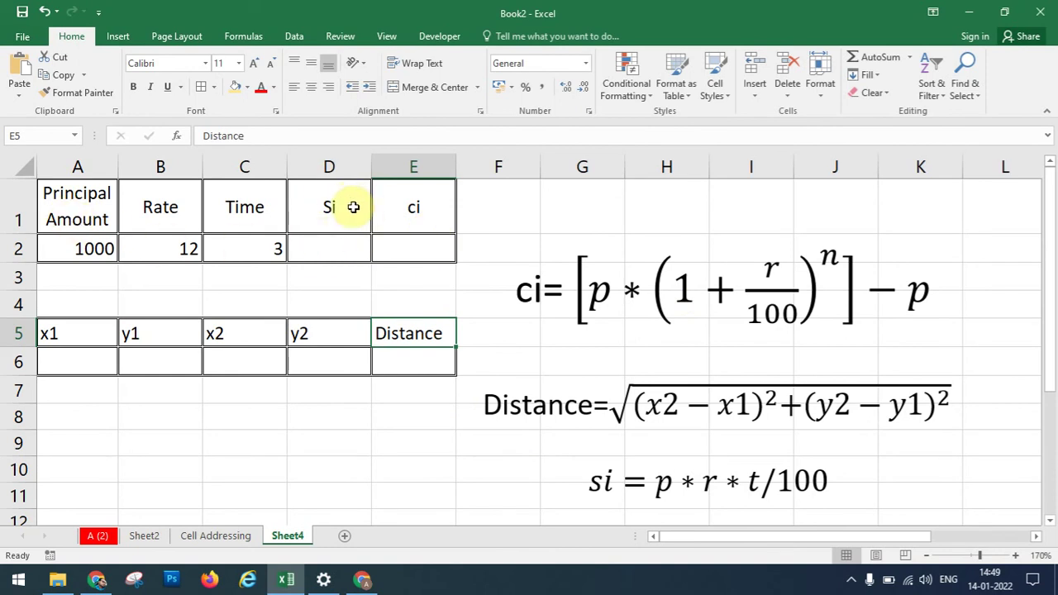
left_click(83, 248)
left_click(164, 247)
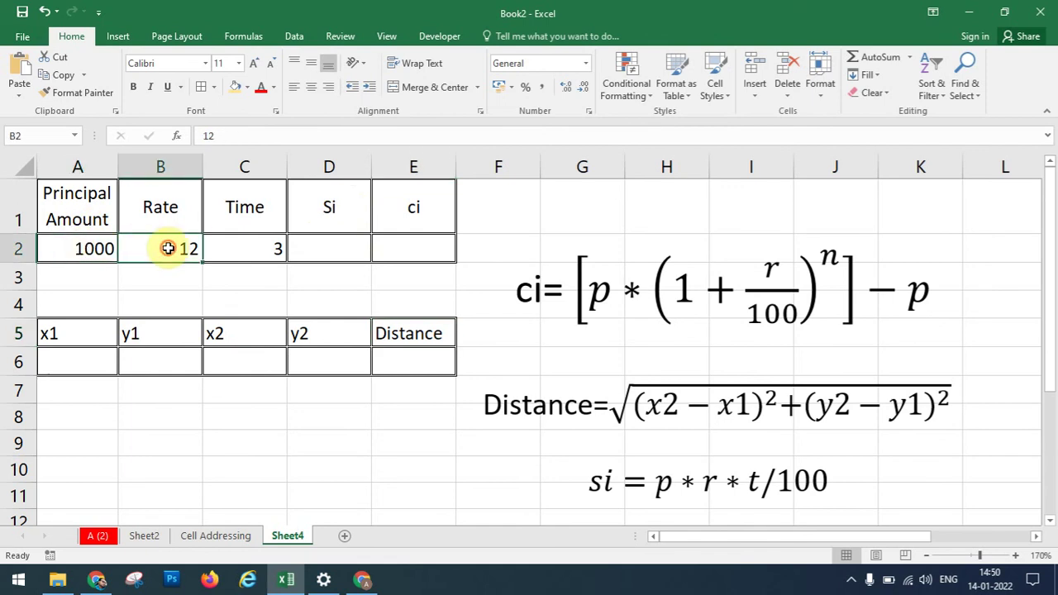
left_click(236, 247)
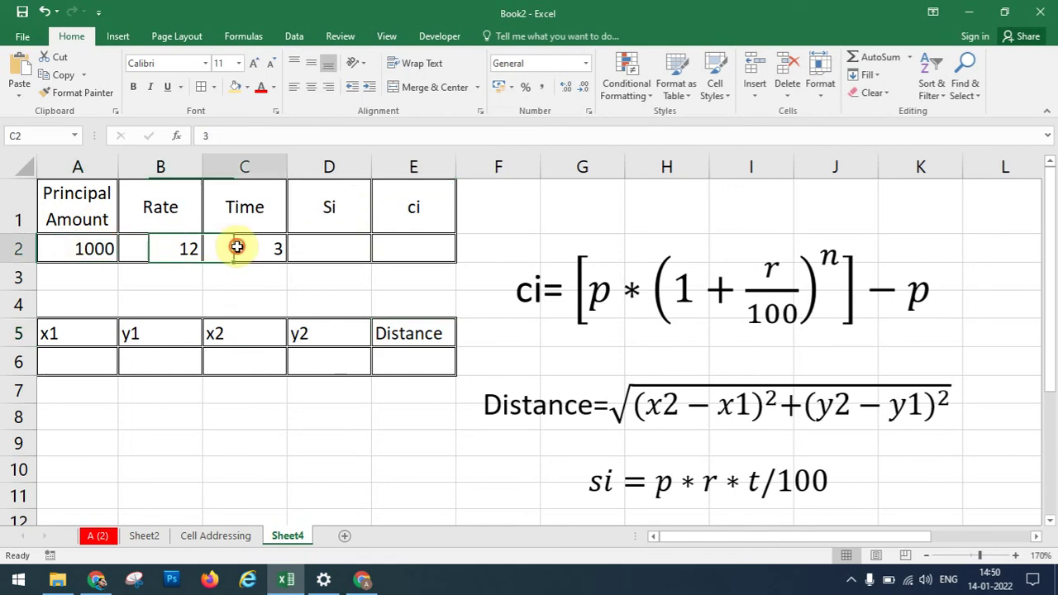
- Calculate the simple interest in cell D2 with the formula =A2*B2*C2/100 and check the entered formula
left_click(326, 242)
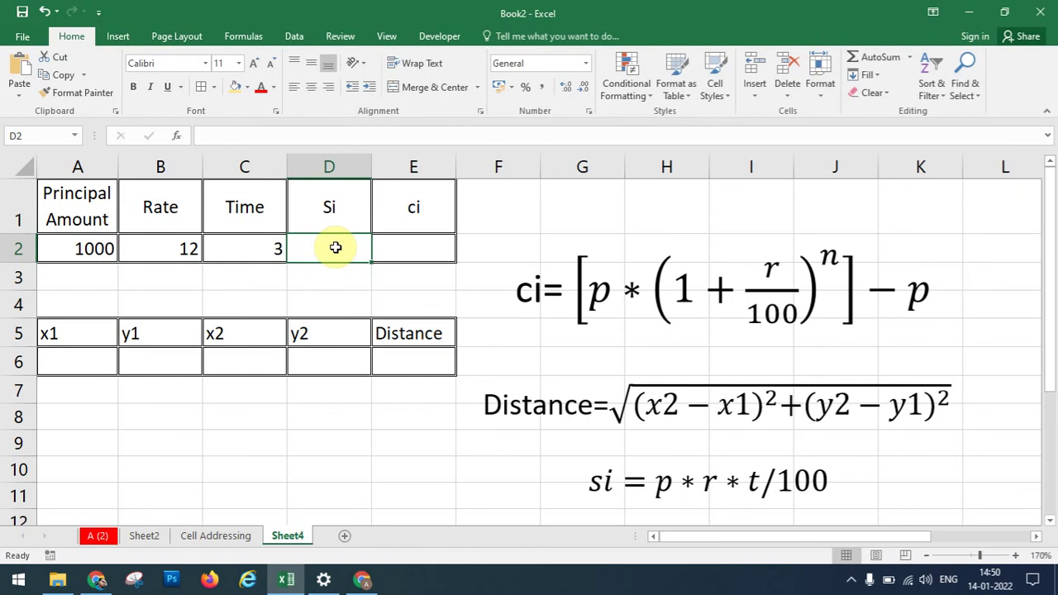
type("=")
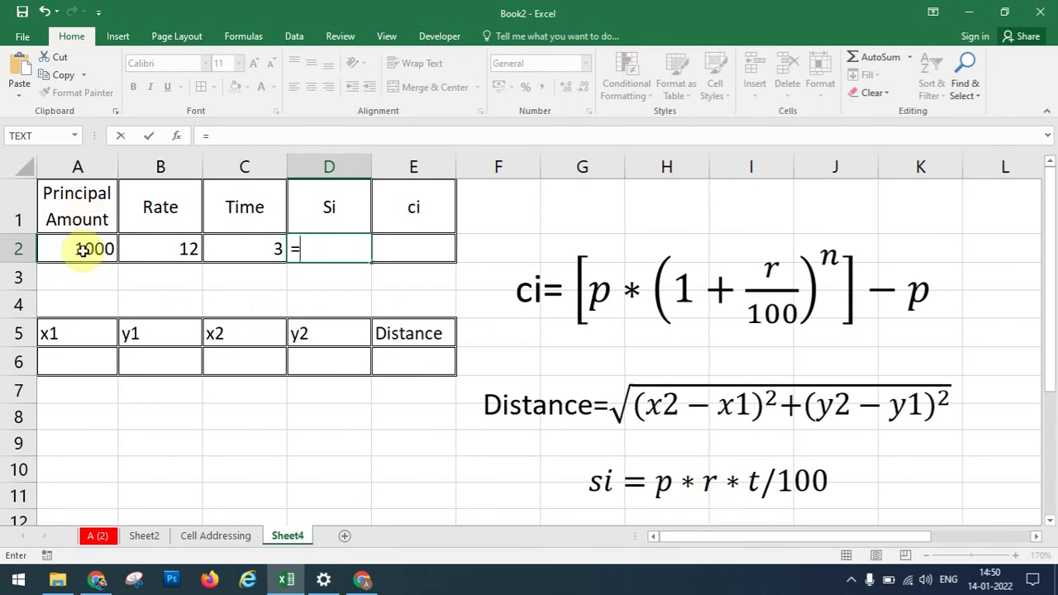
type("a2")
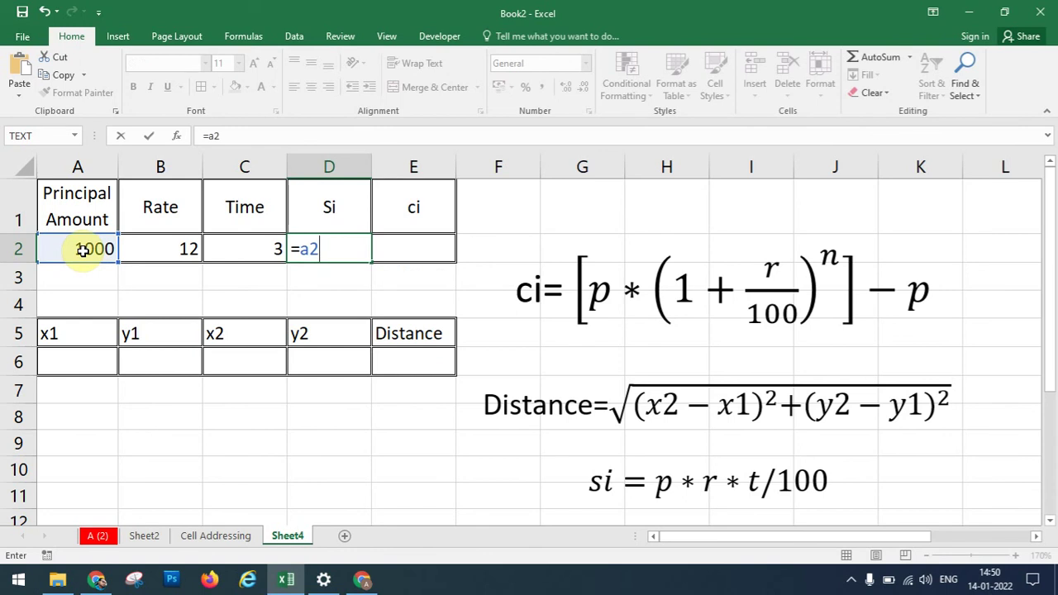
type("*")
left_click(142, 250)
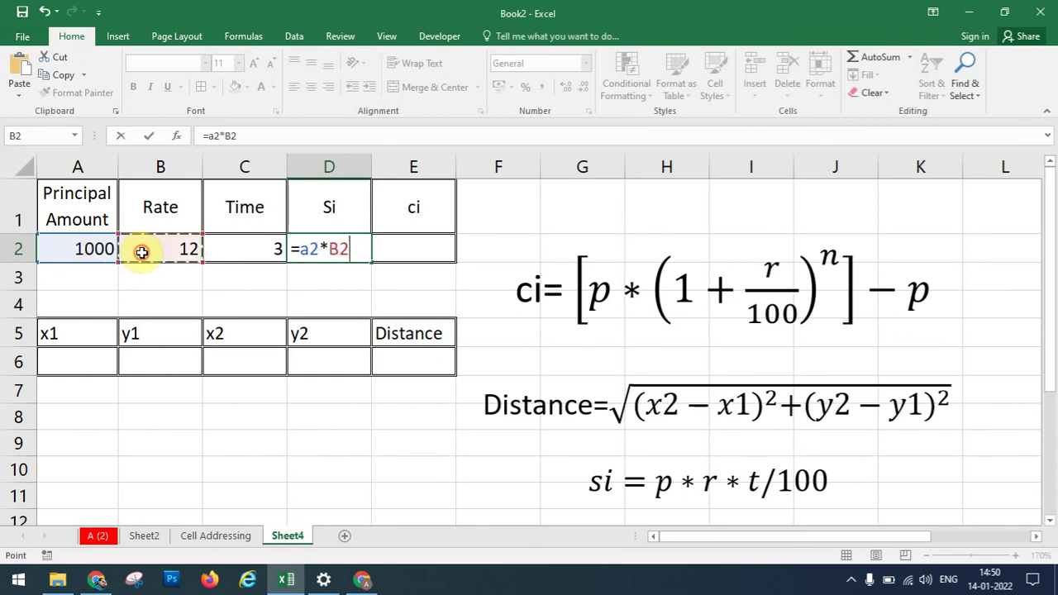
type("*")
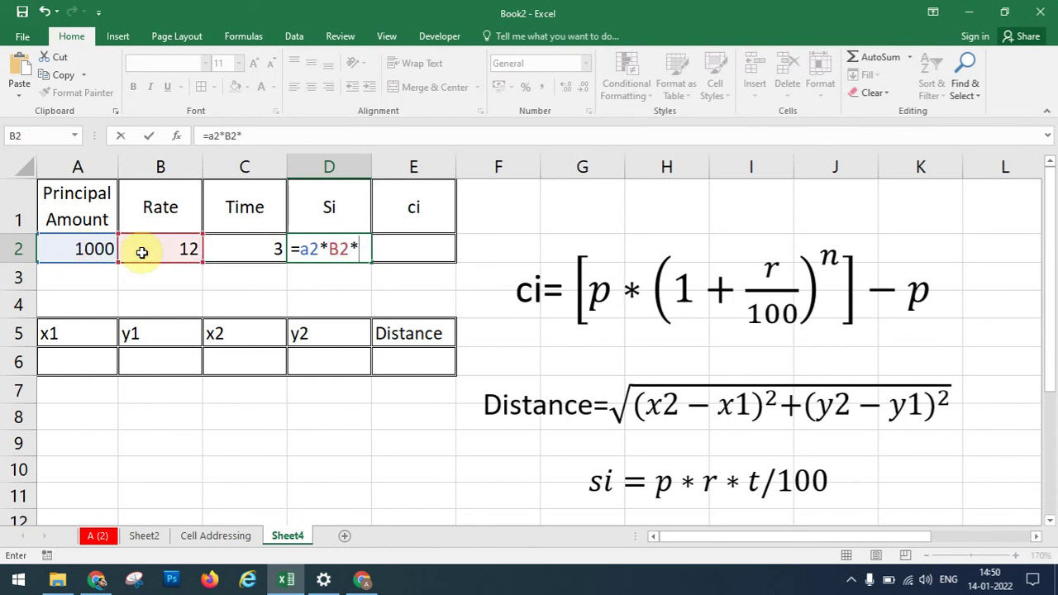
left_click(241, 248)
type("/100")
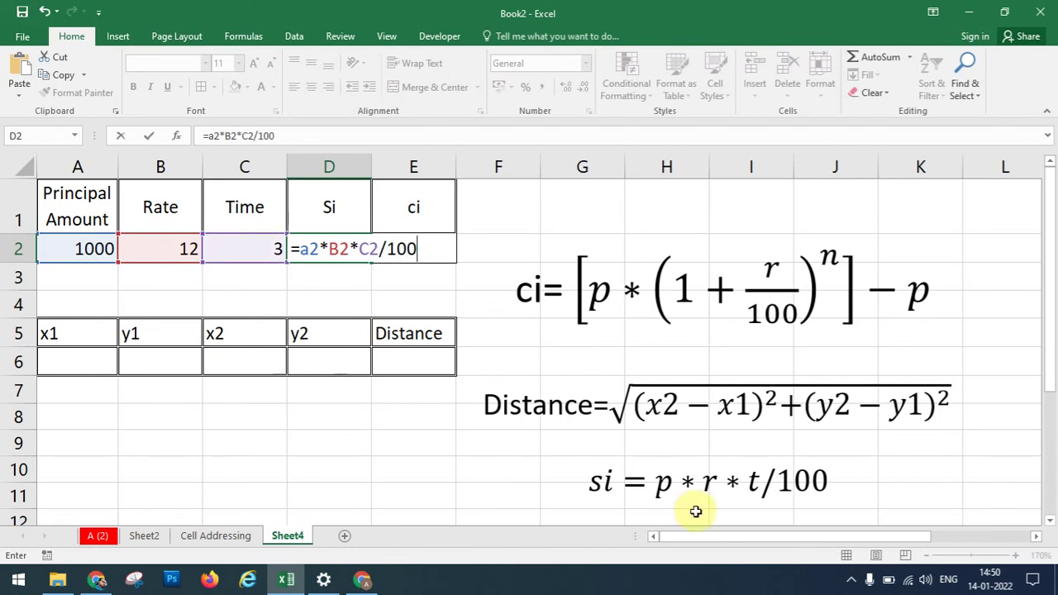
key("Return")
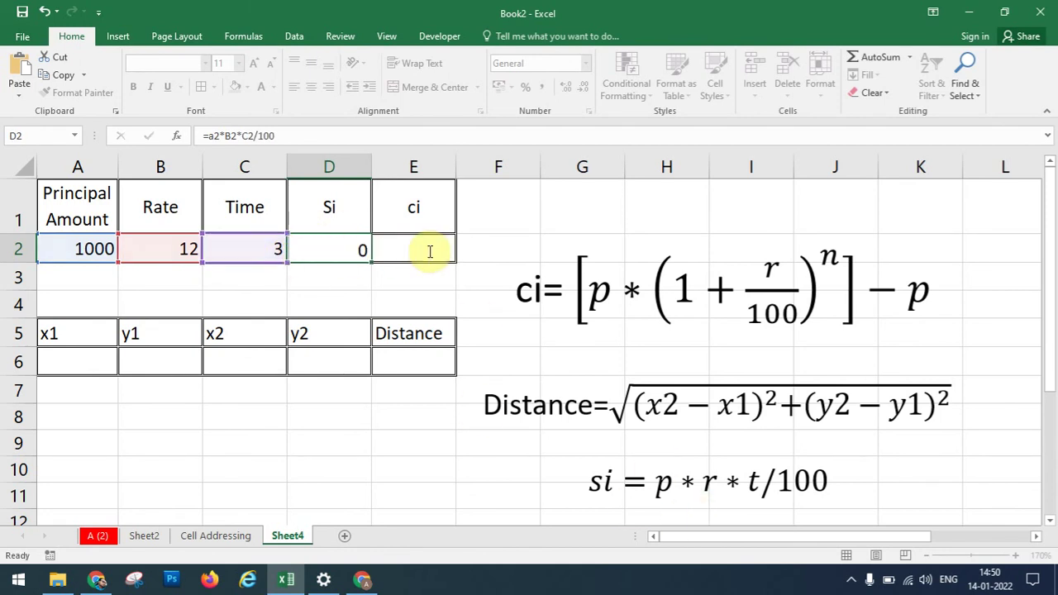
left_click(340, 252)
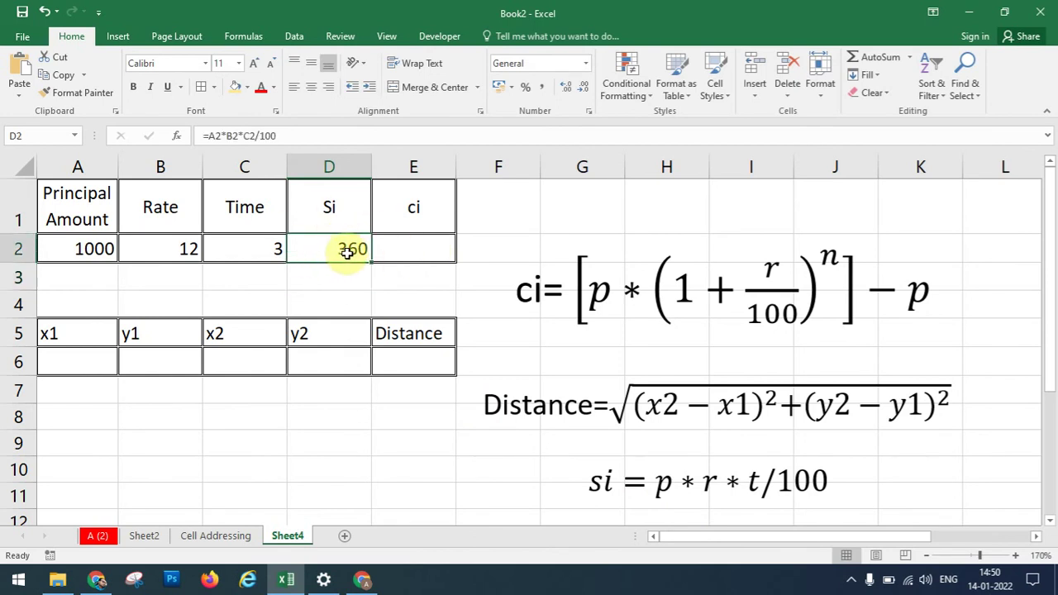
- Calculate the compound interest in cell E2 with the formula =A2*(1+B2/100)^C2-A2
left_click(433, 246)
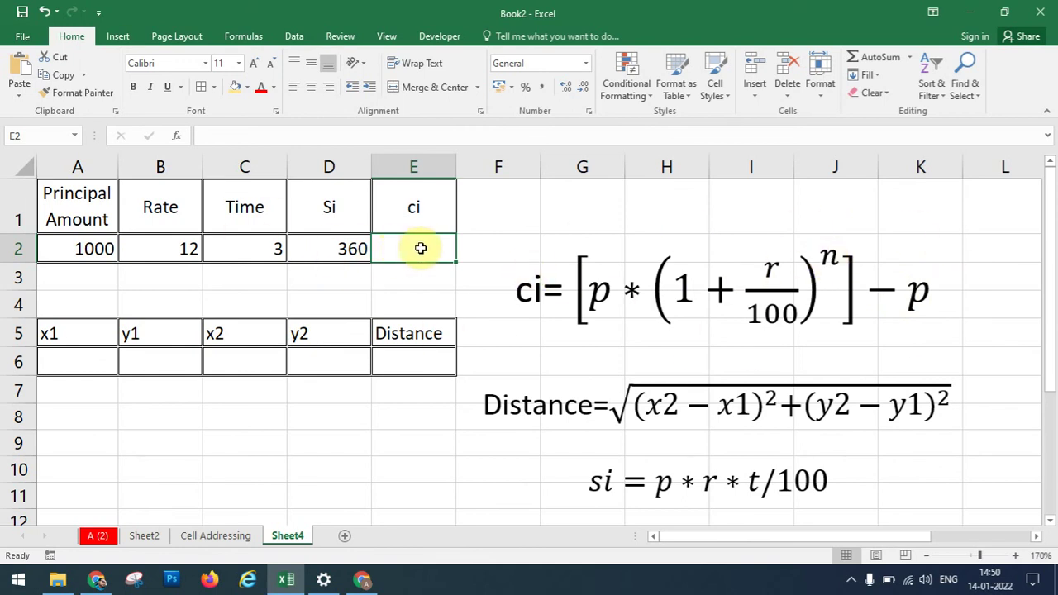
type("=")
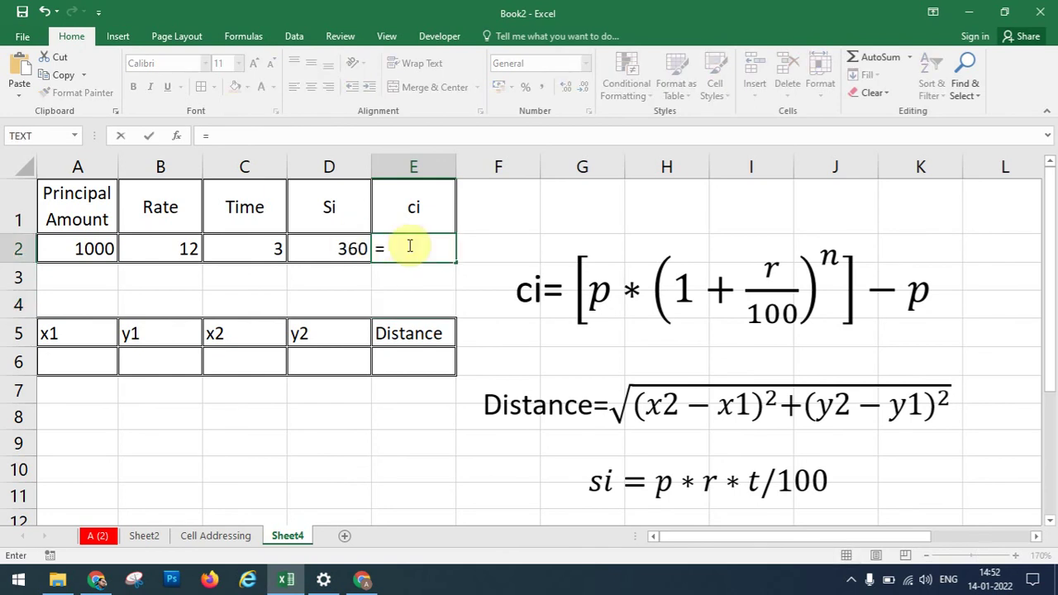
type("p")
key("BackSpace")
left_click(88, 244)
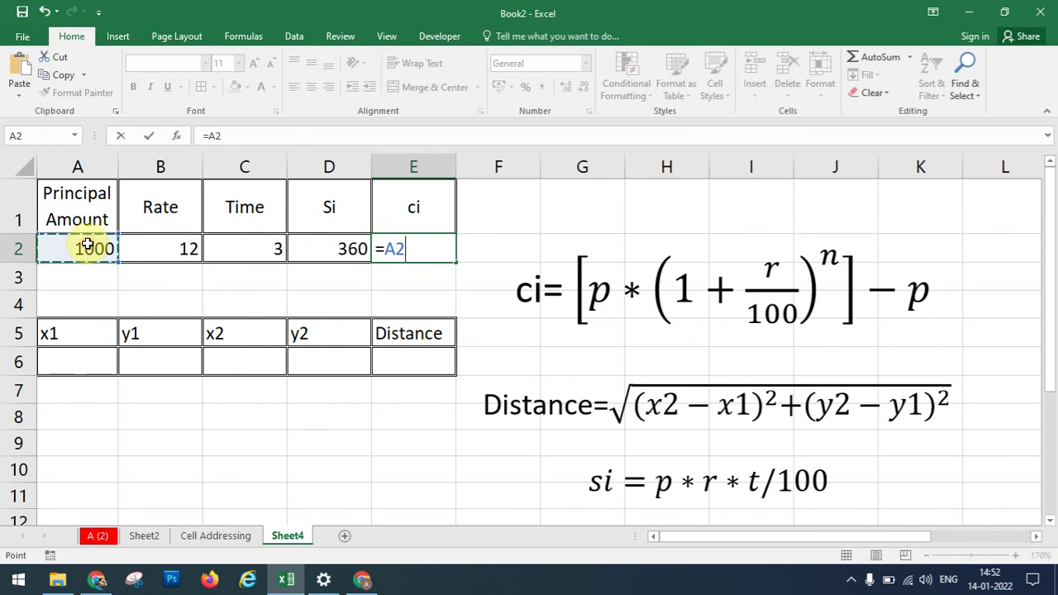
type("*(1+")
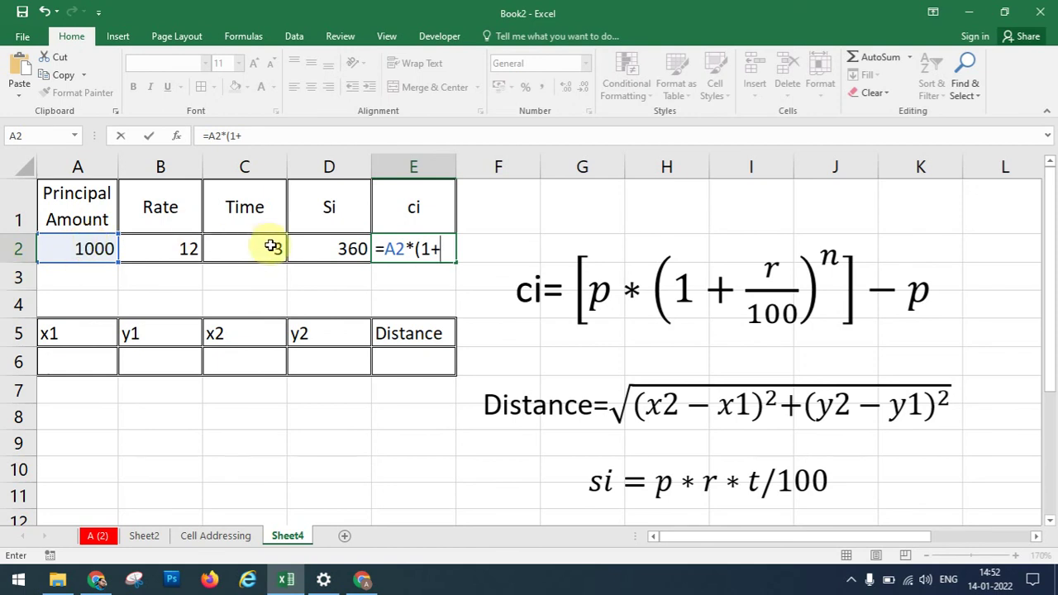
left_click(182, 242)
type("/1")
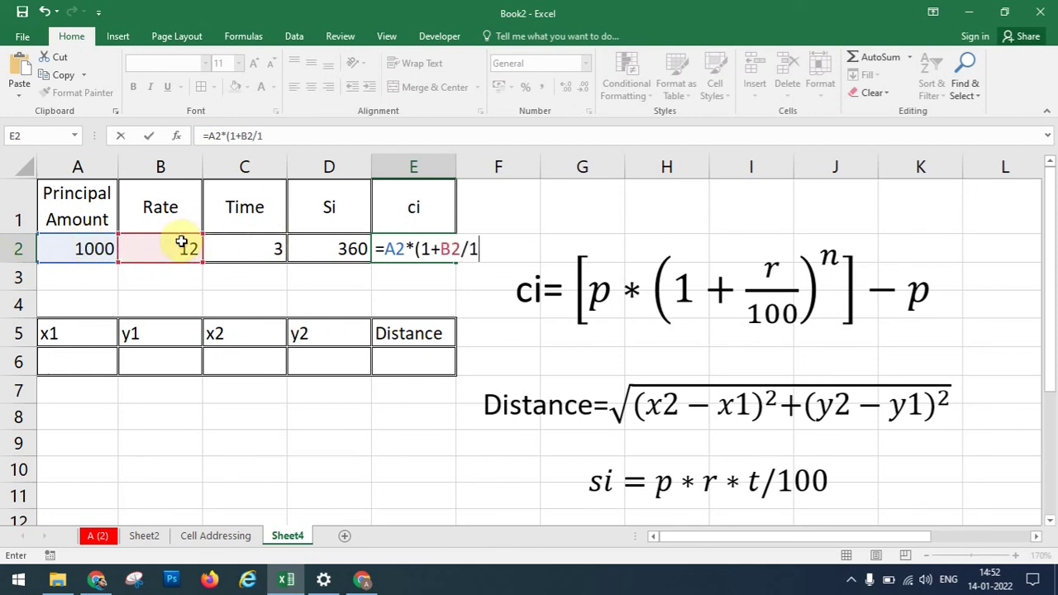
type("00)^")
left_click(253, 245)
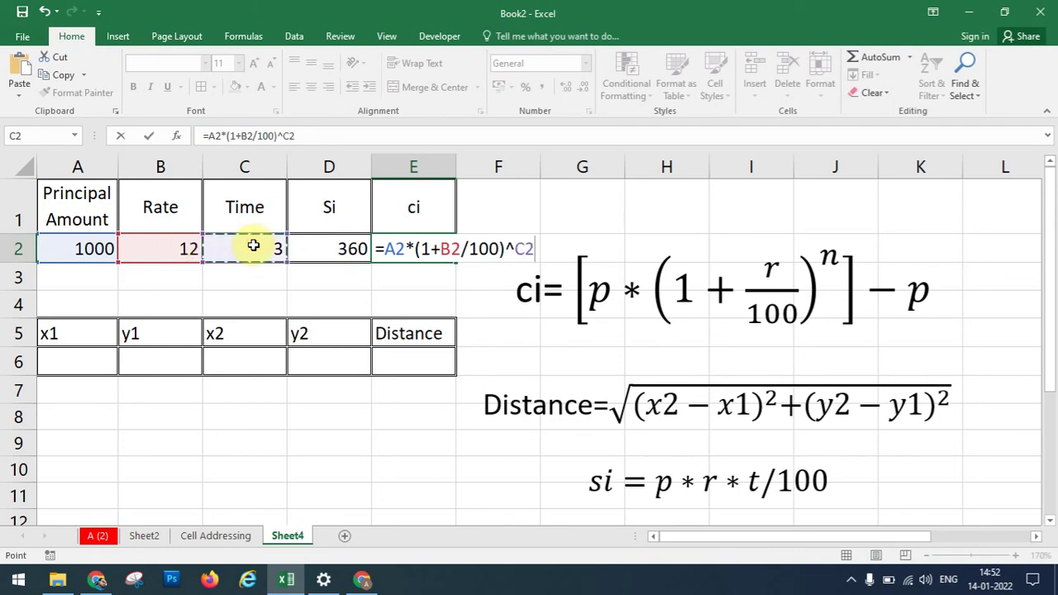
type("-")
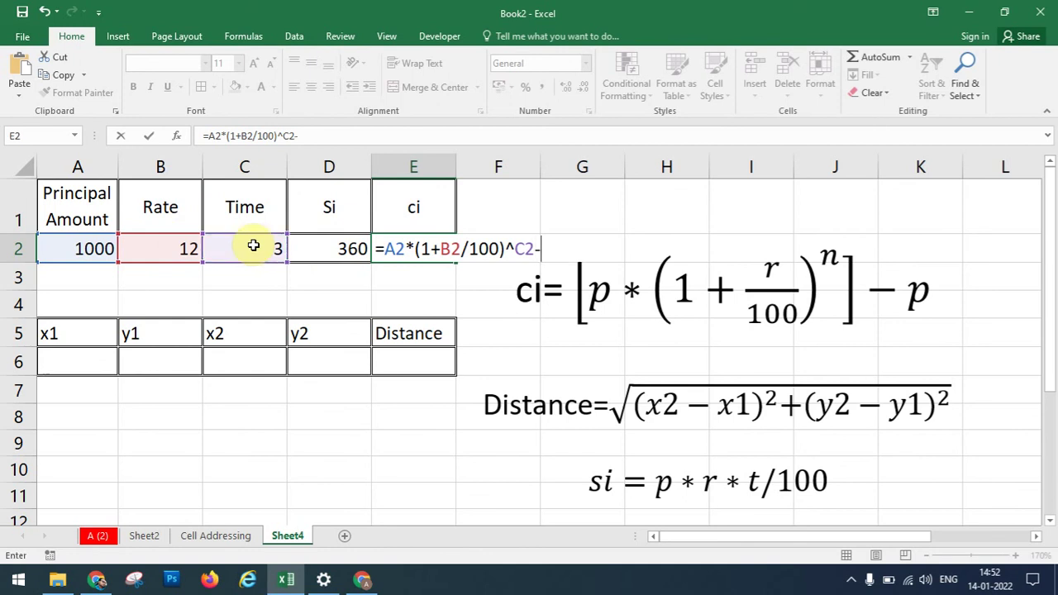
left_click(75, 248)
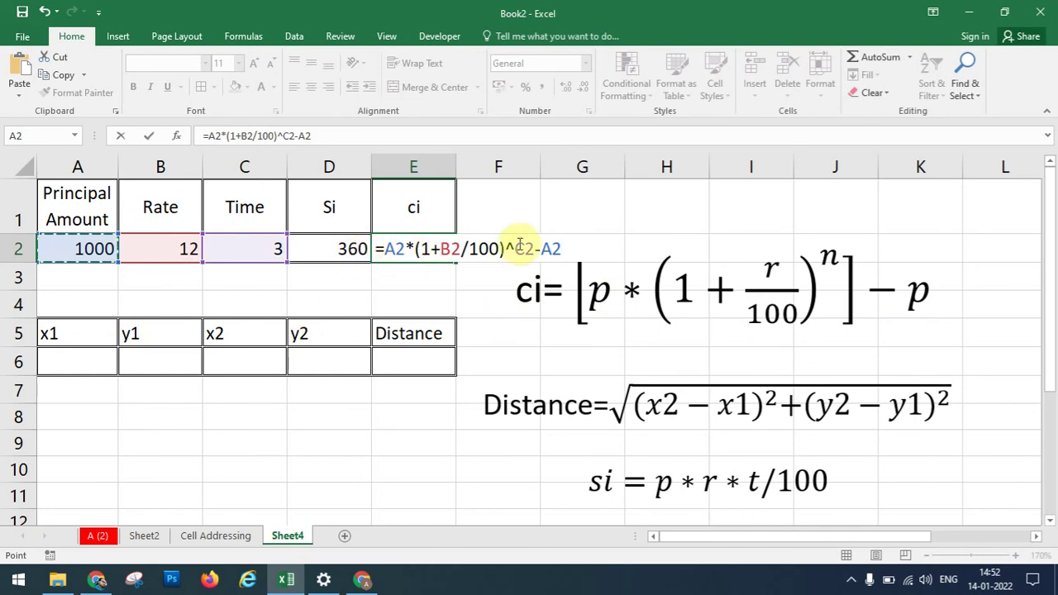
key("Return")
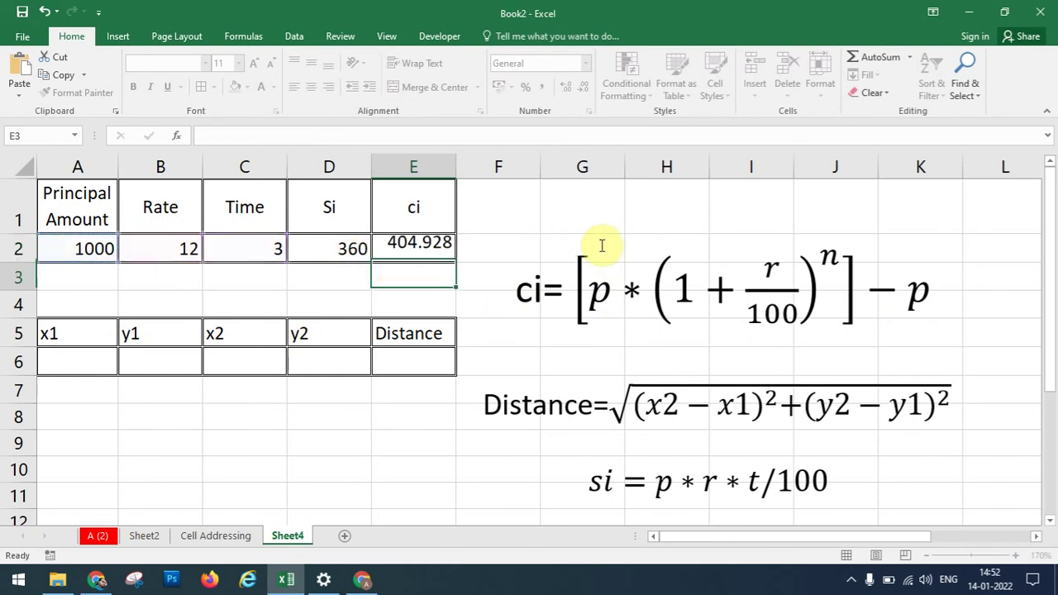
- Inspect the compound interest formula in cell E2 against the written ci formula
left_click(409, 252)
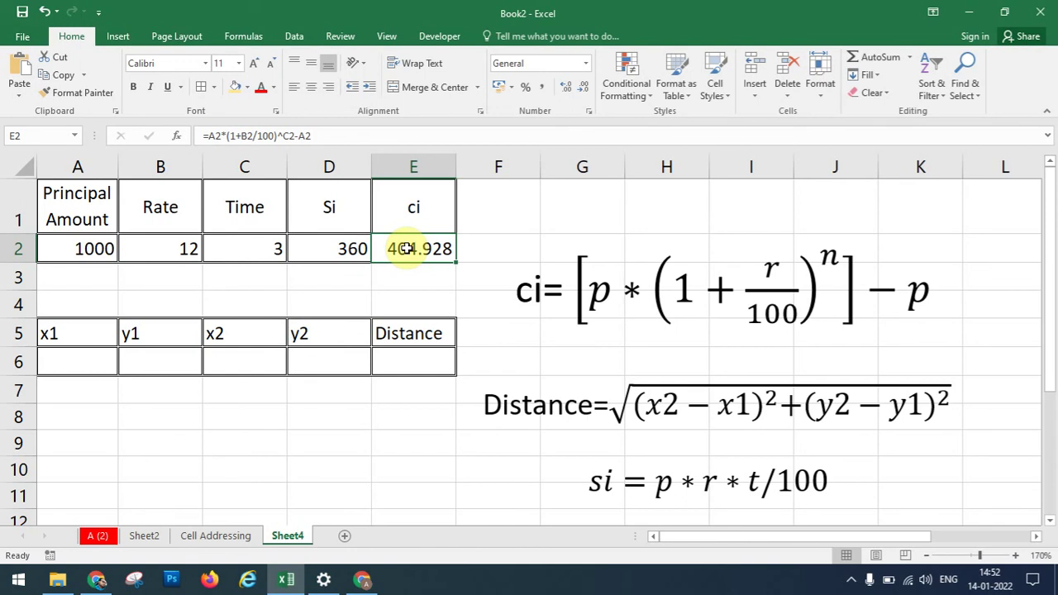
double_click(408, 249)
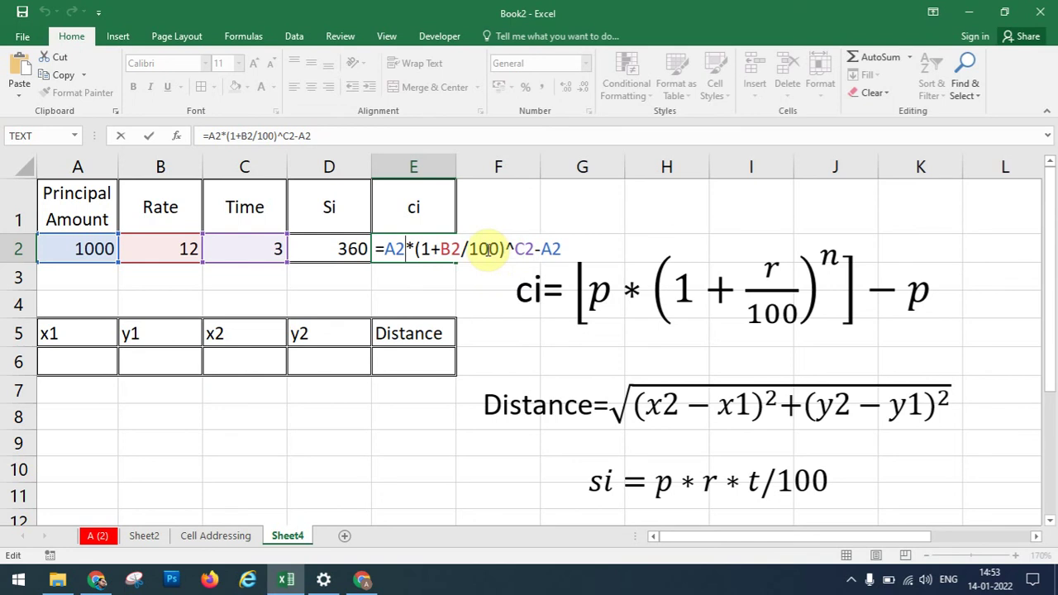
key("Return")
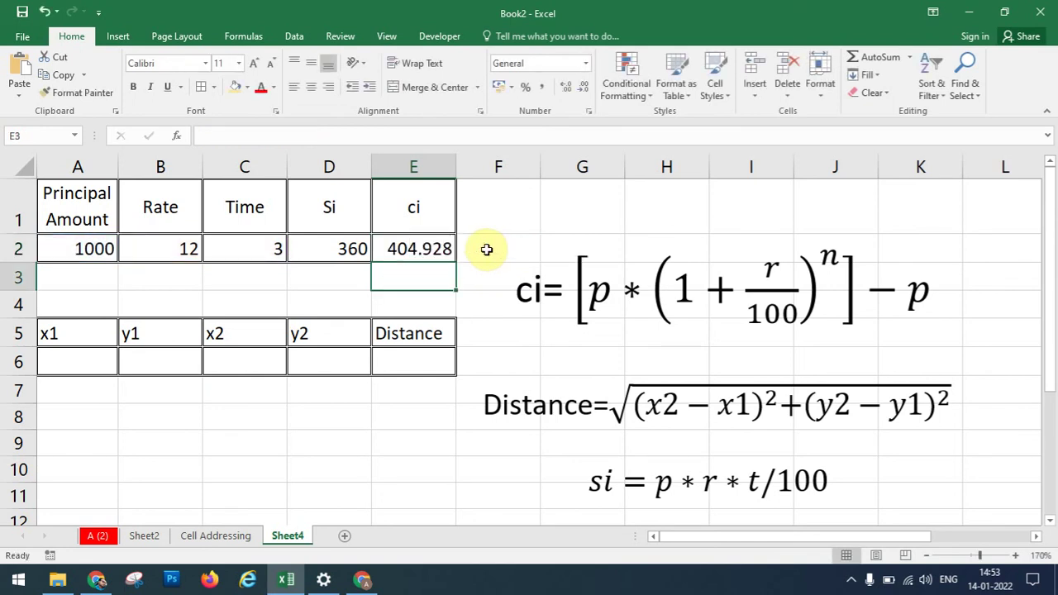
- Enter 1, 1, 2 and 2 as the x1, y1, x2 and y2 values in A6:D6 and review the coordinate headings above them
left_click(88, 365)
type("1")
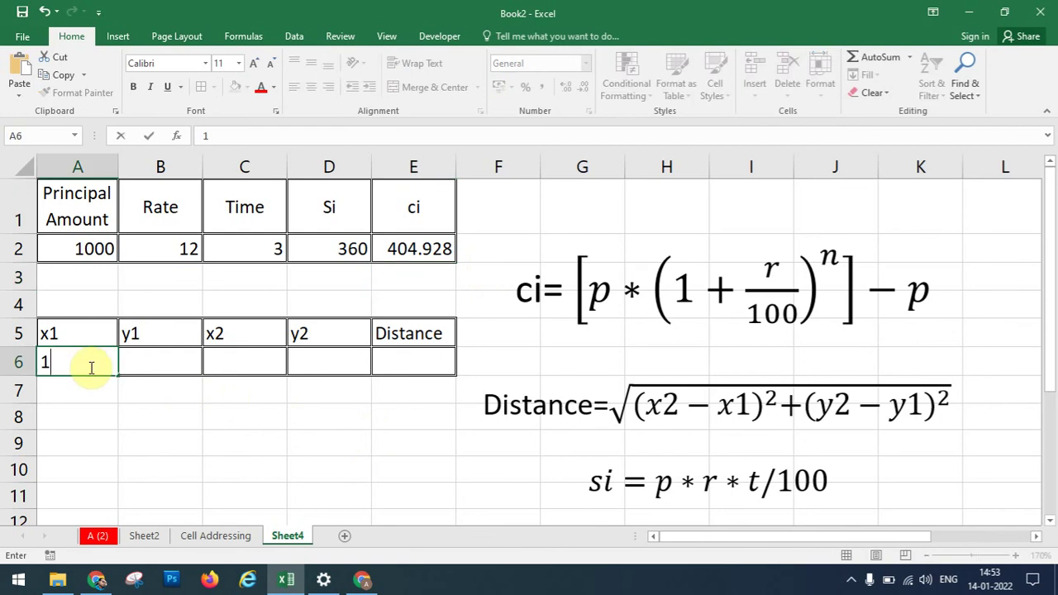
left_click(143, 360)
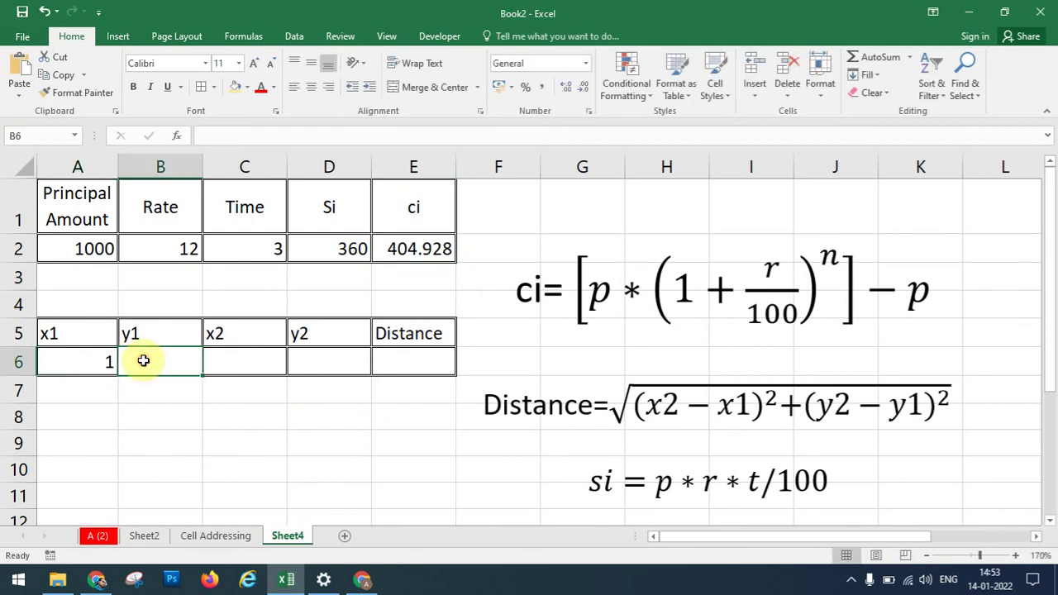
left_click(262, 357)
left_click(166, 360)
type("1")
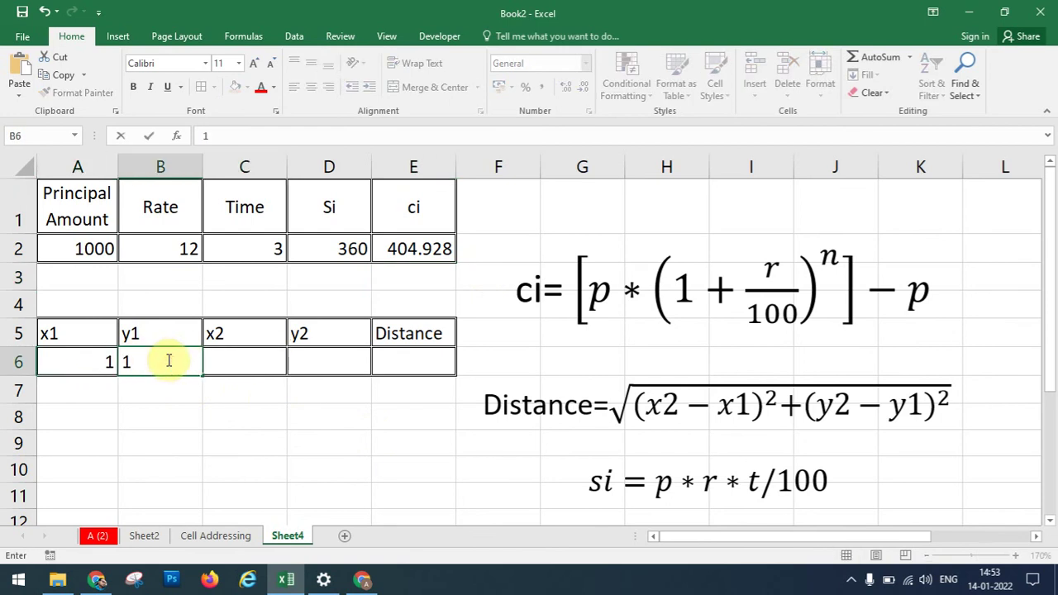
left_click(239, 361)
type("2")
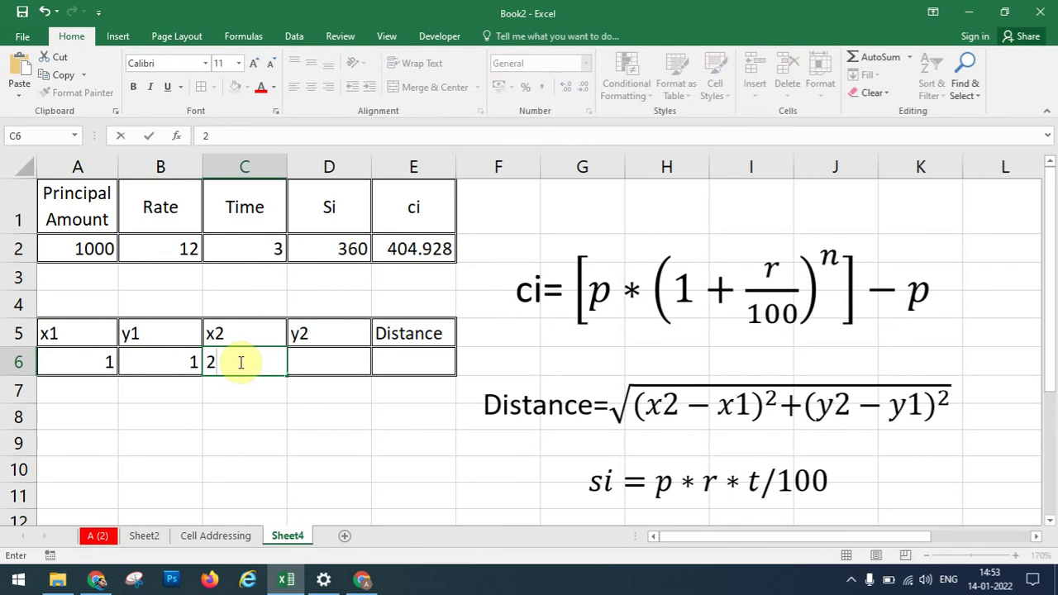
left_click(337, 352)
type("2")
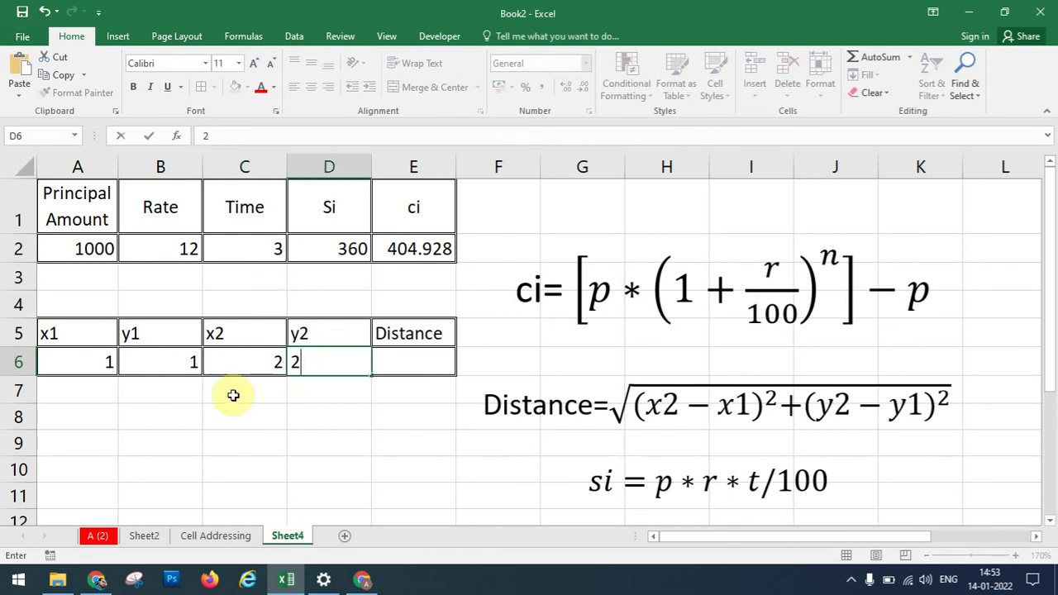
left_click(233, 395)
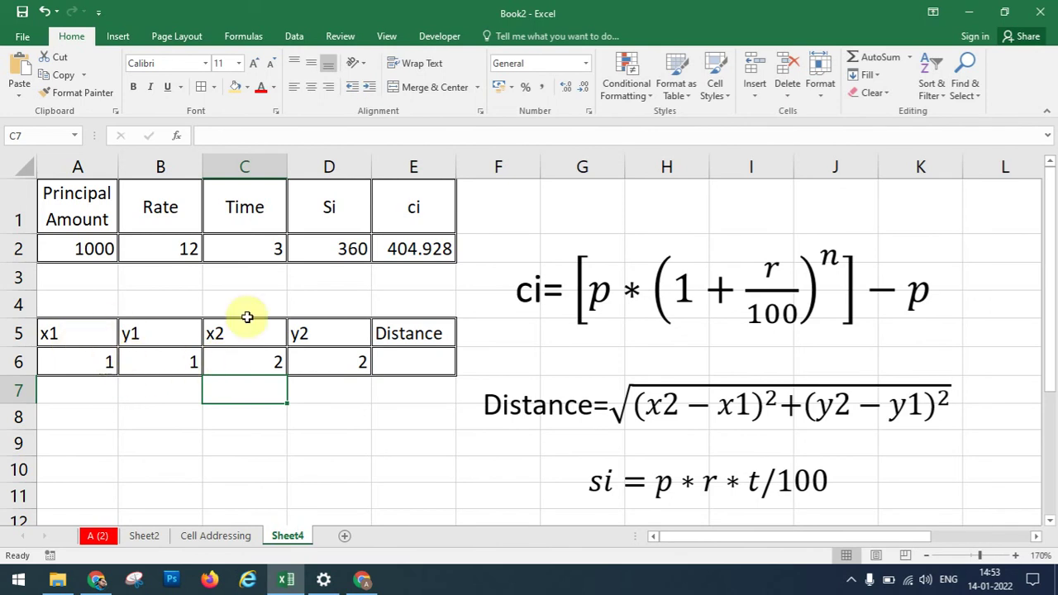
left_click_drag(46, 329, 138, 334)
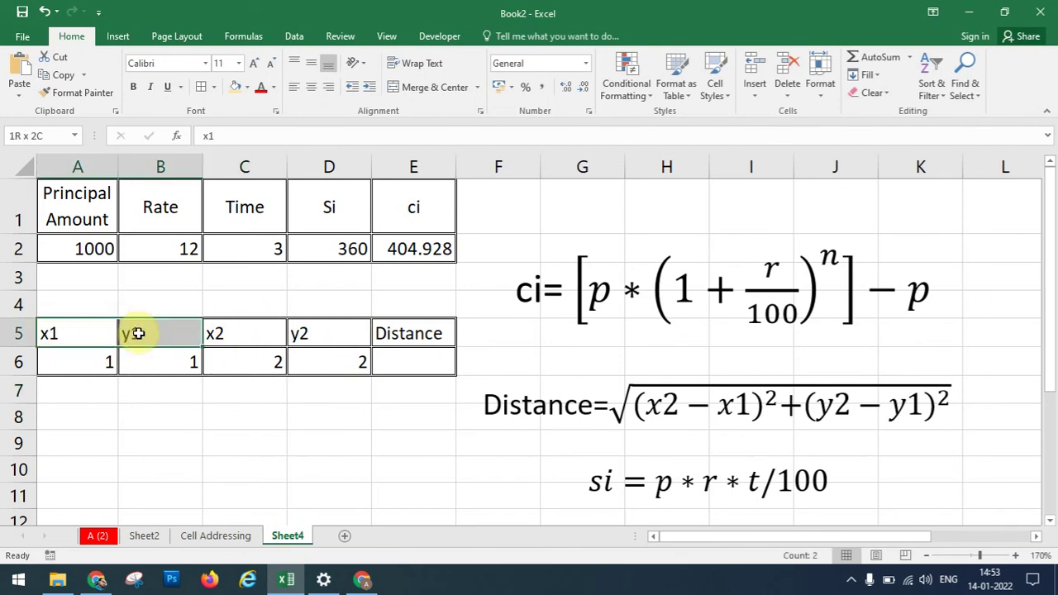
left_click_drag(233, 335, 365, 338)
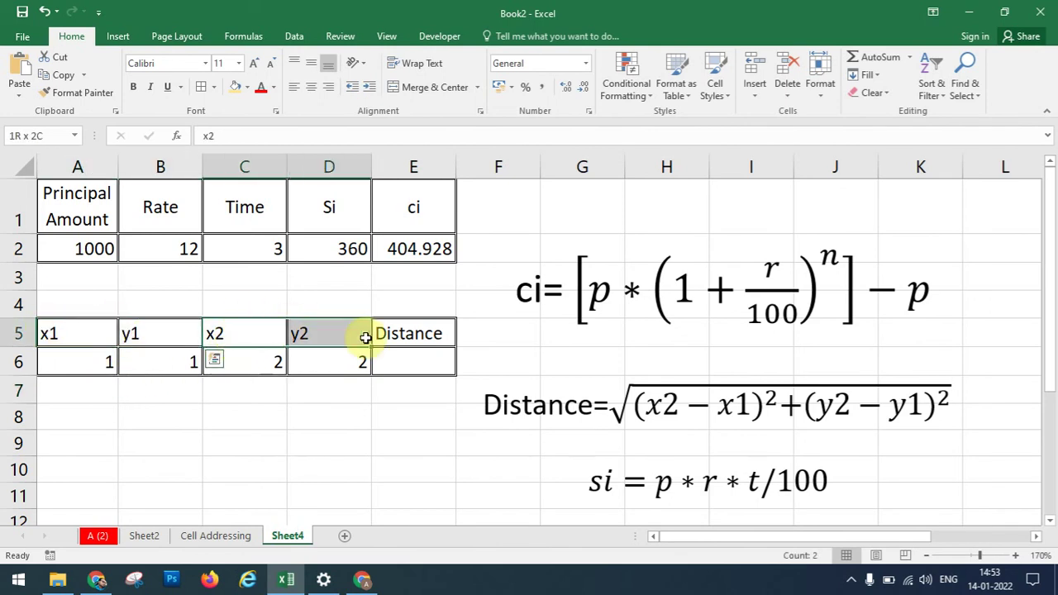
- Begin the distance formula in cell E6 with the SQRT function and the squared x difference, =SQRT((C6-A6)^2
left_click(414, 362)
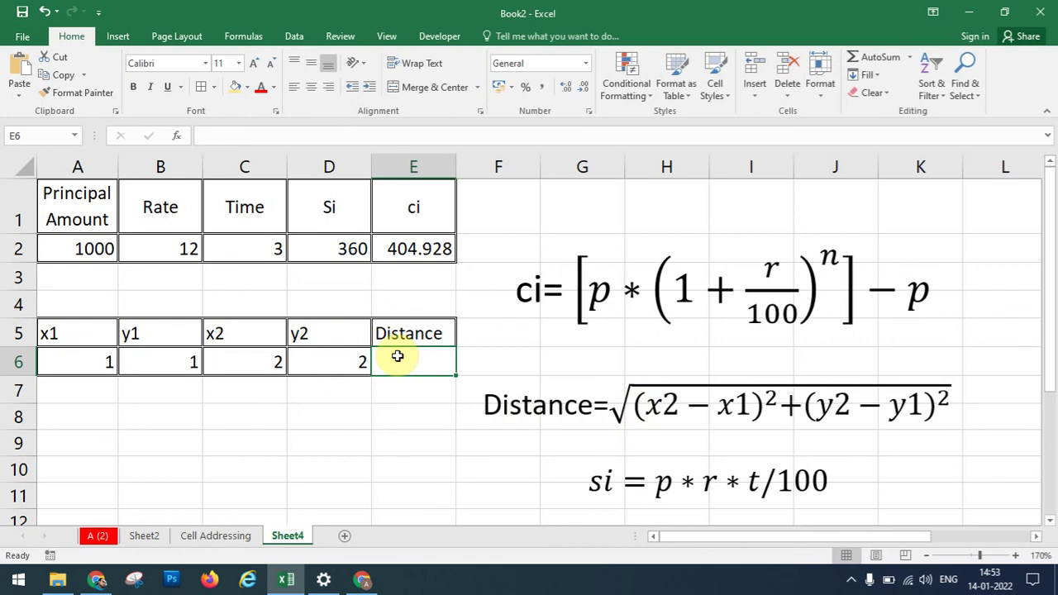
type("=")
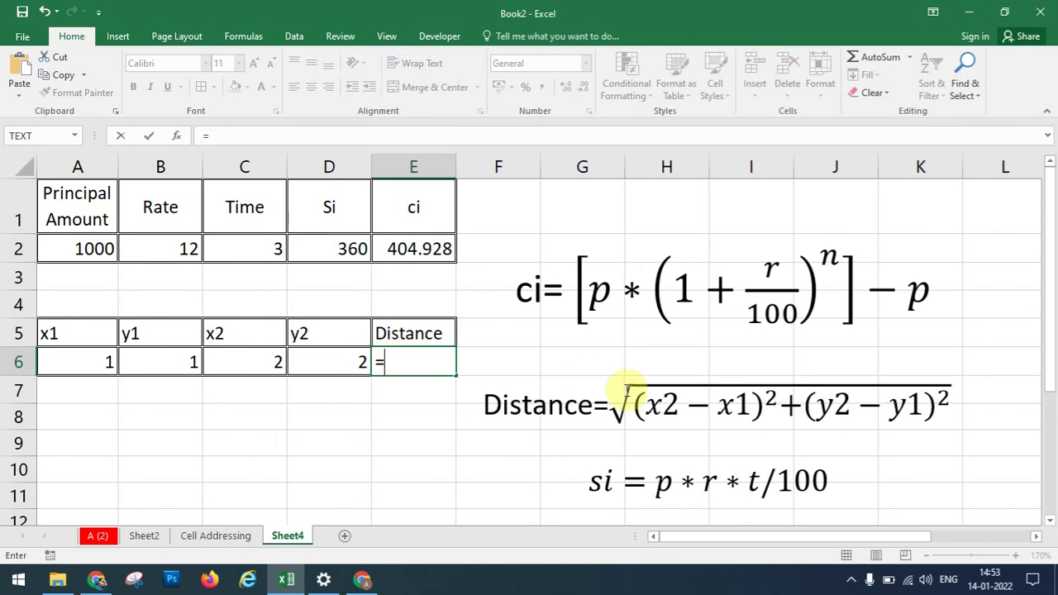
type("sq")
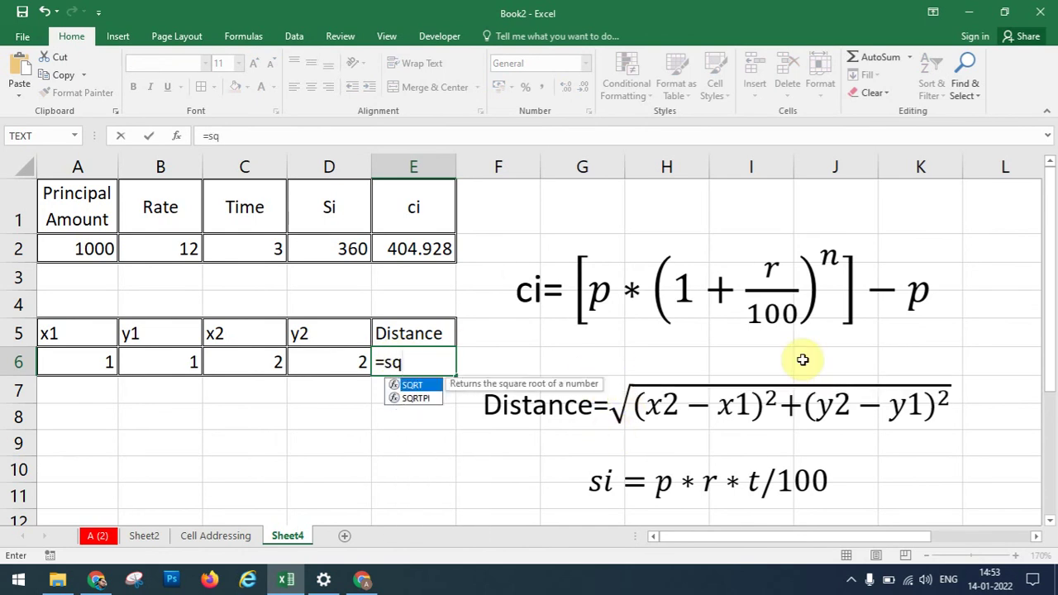
key("Tab")
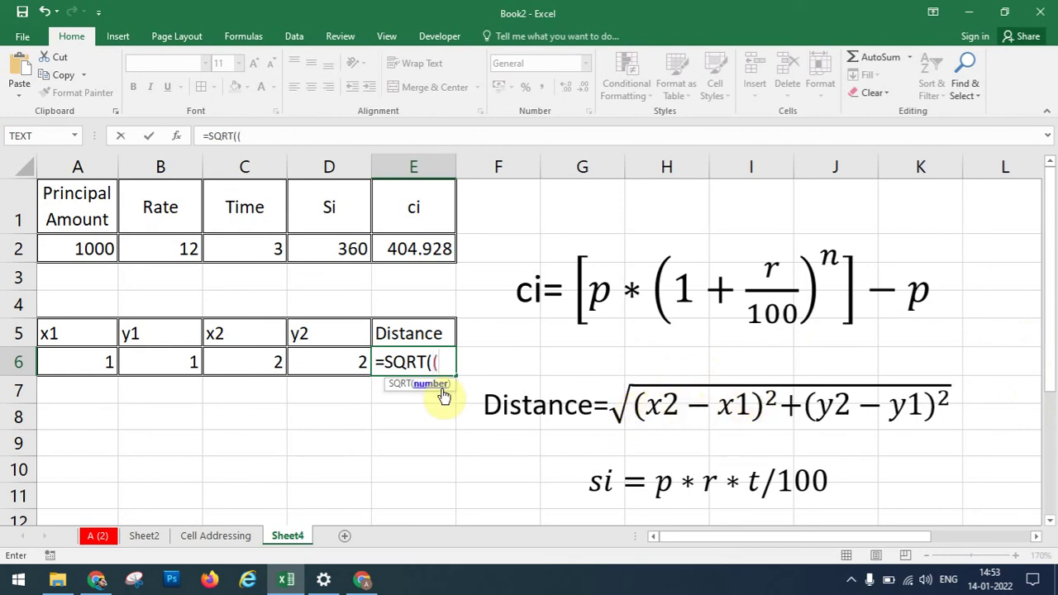
type("(x")
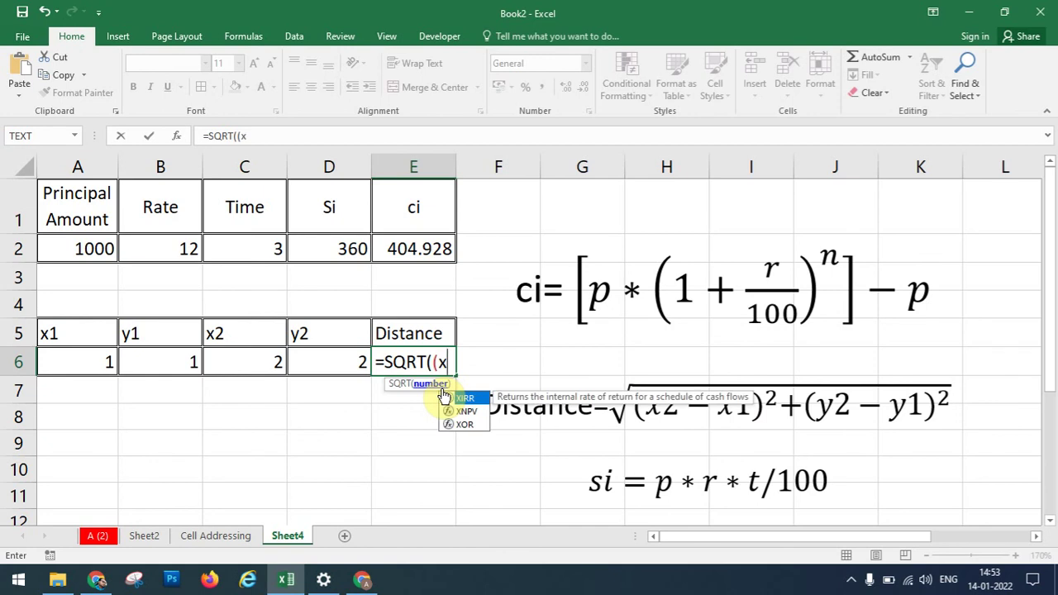
key("BackSpace")
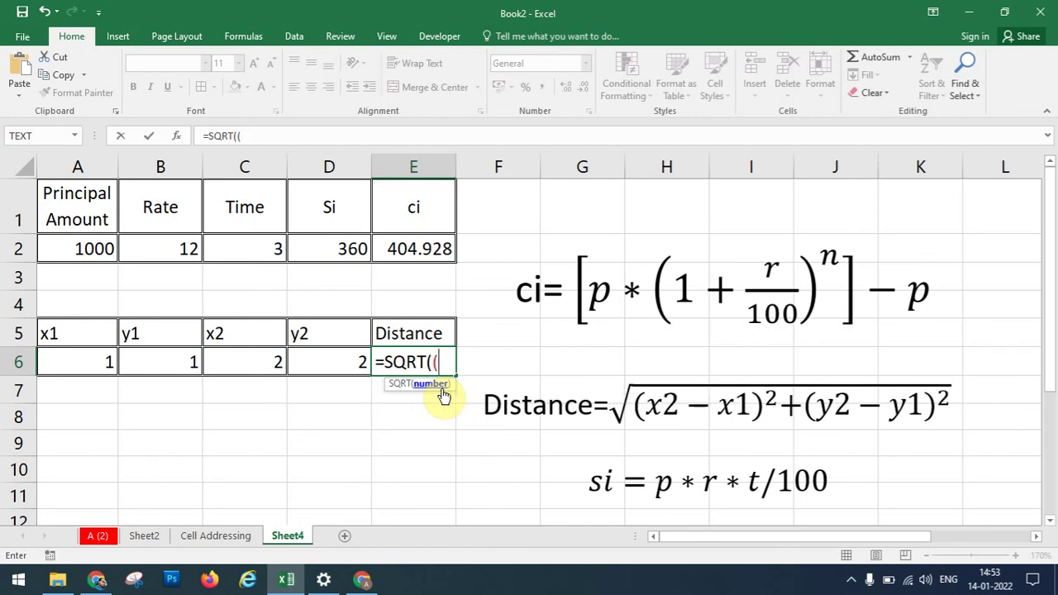
left_click(218, 361)
type("-")
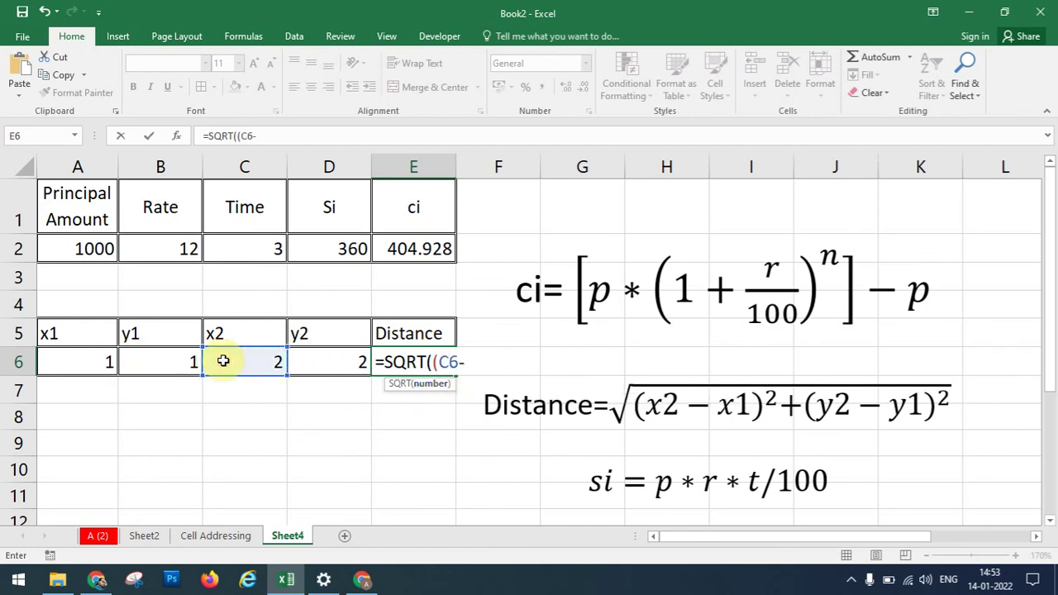
left_click(89, 362)
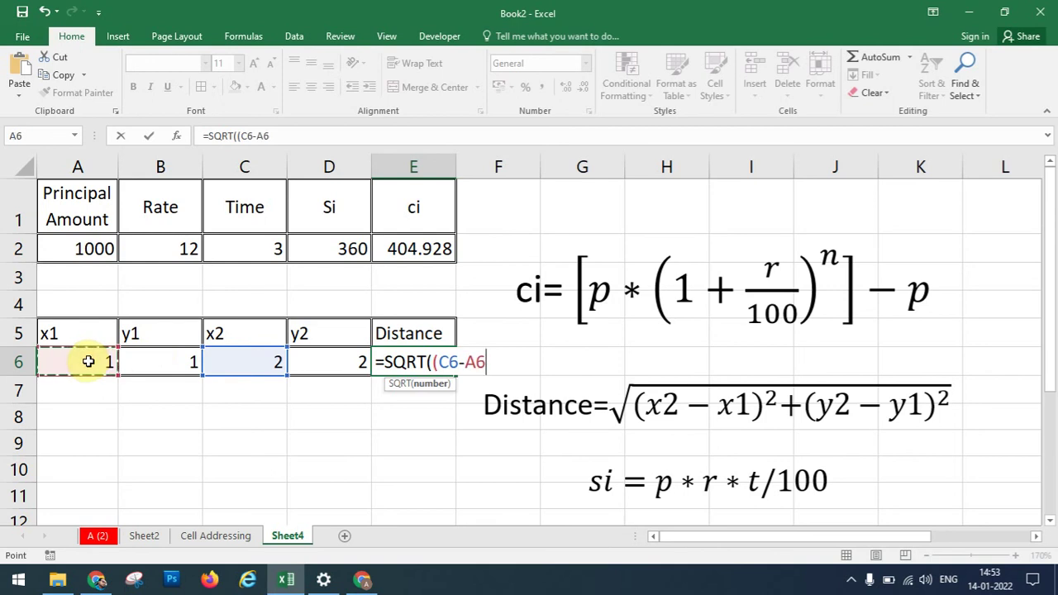
type(")")
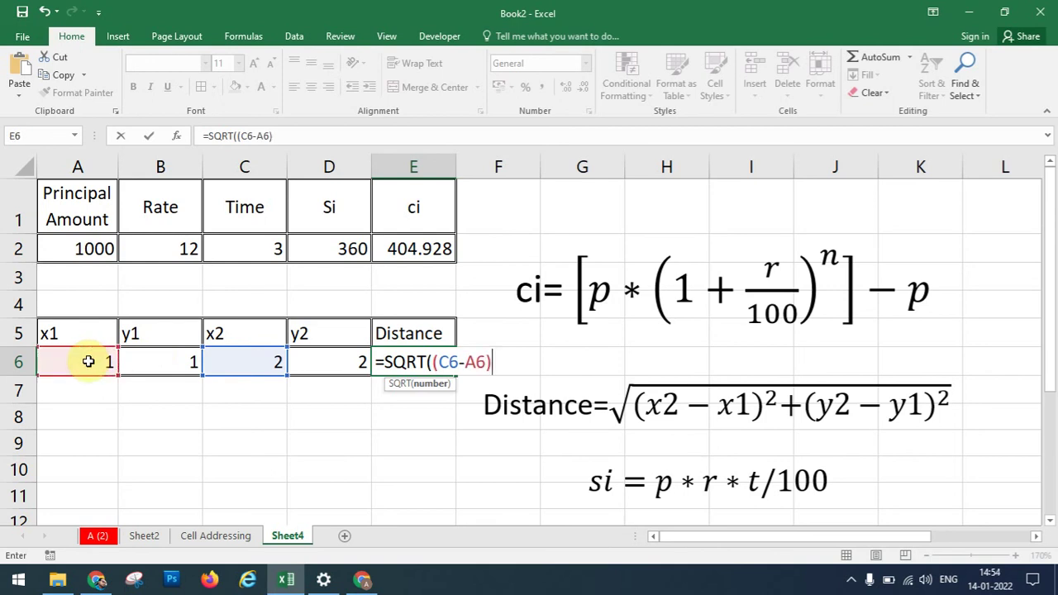
type("^2")
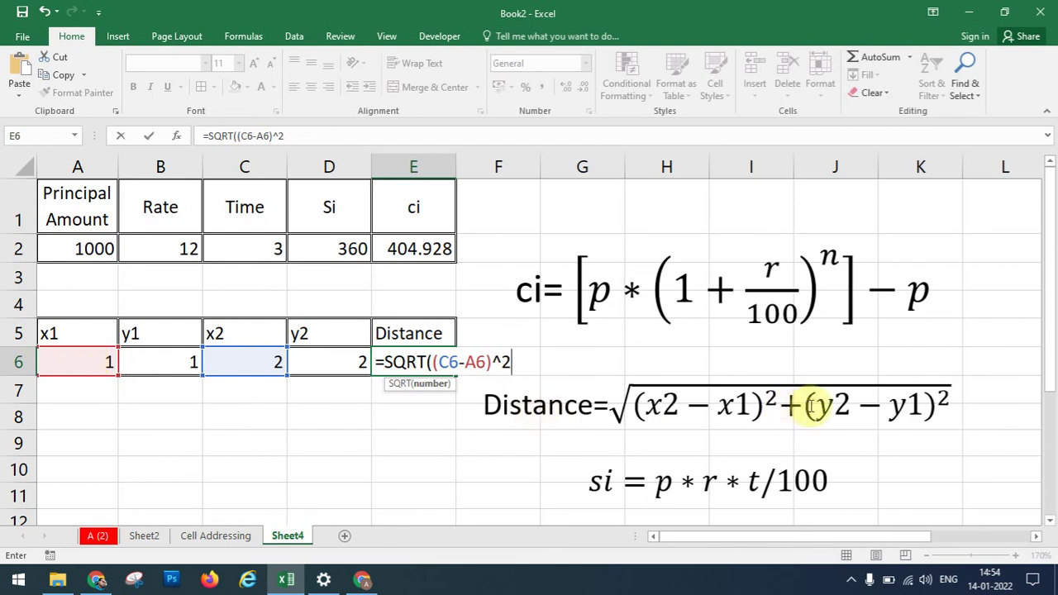
- Complete the distance formula in E6 by adding the squared y difference, giving =SQRT((C6-A6)^2+(D6-B6)^2)
type("+(")
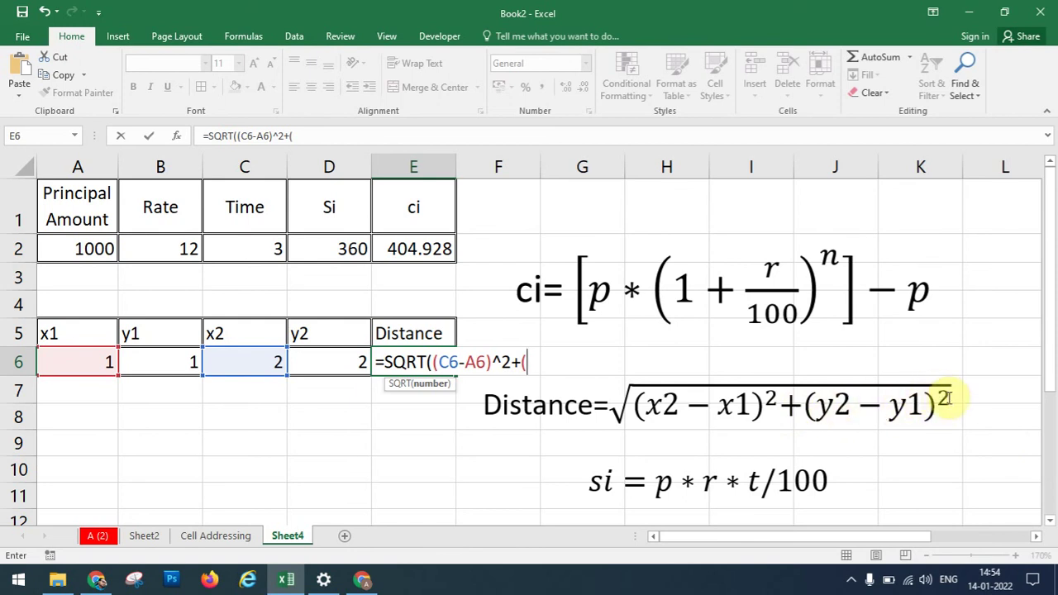
left_click(324, 361)
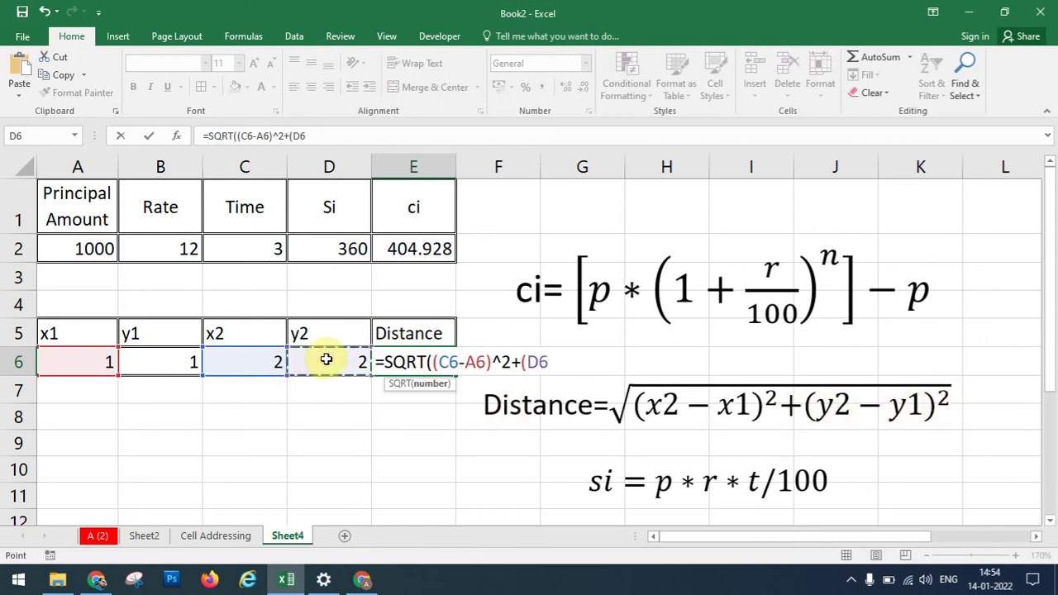
type("-")
left_click(159, 372)
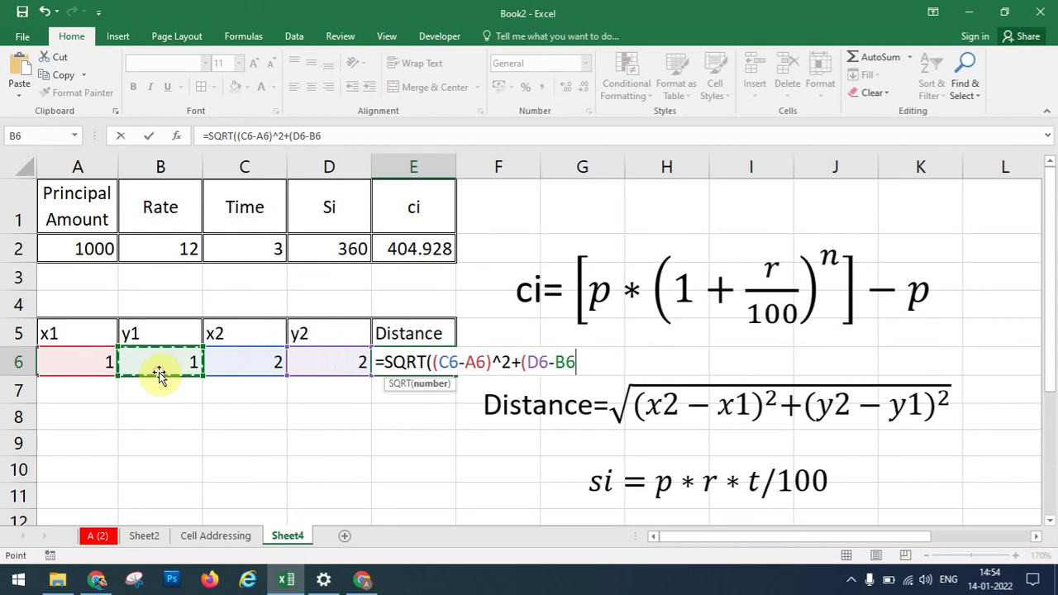
type(")^2")
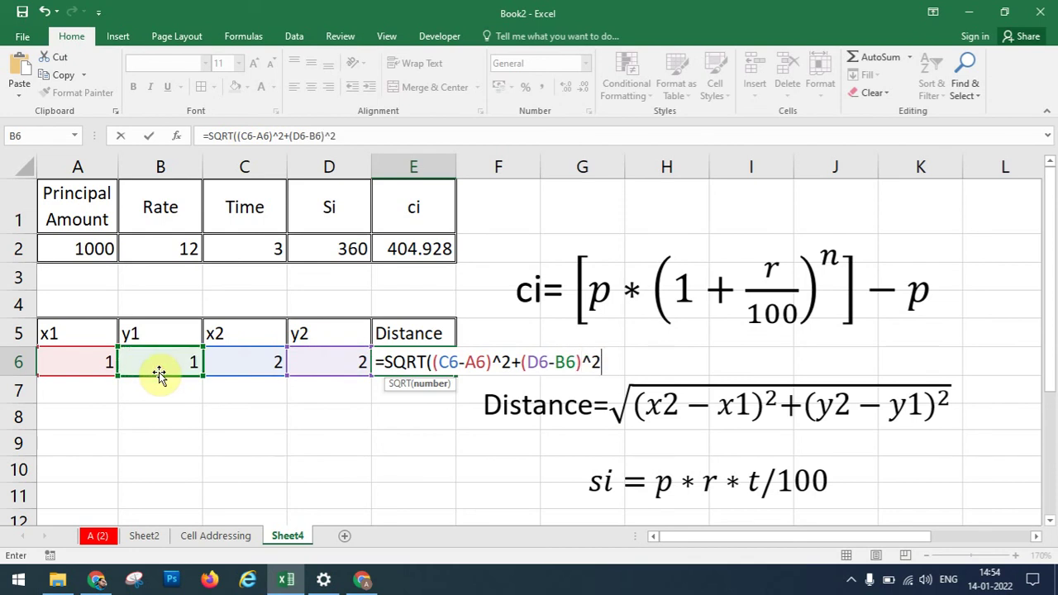
type(")")
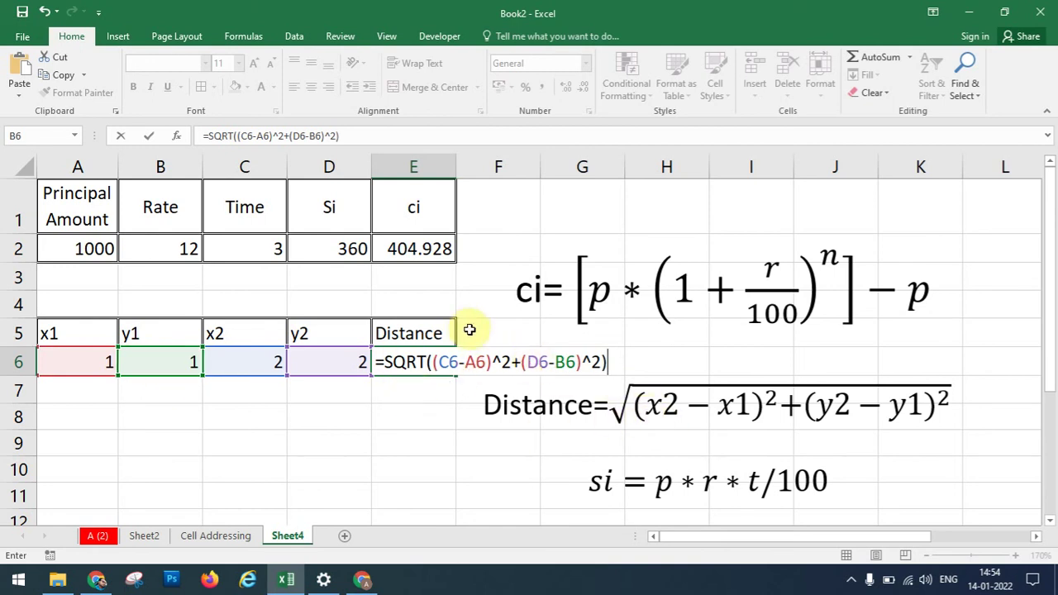
key("Return")
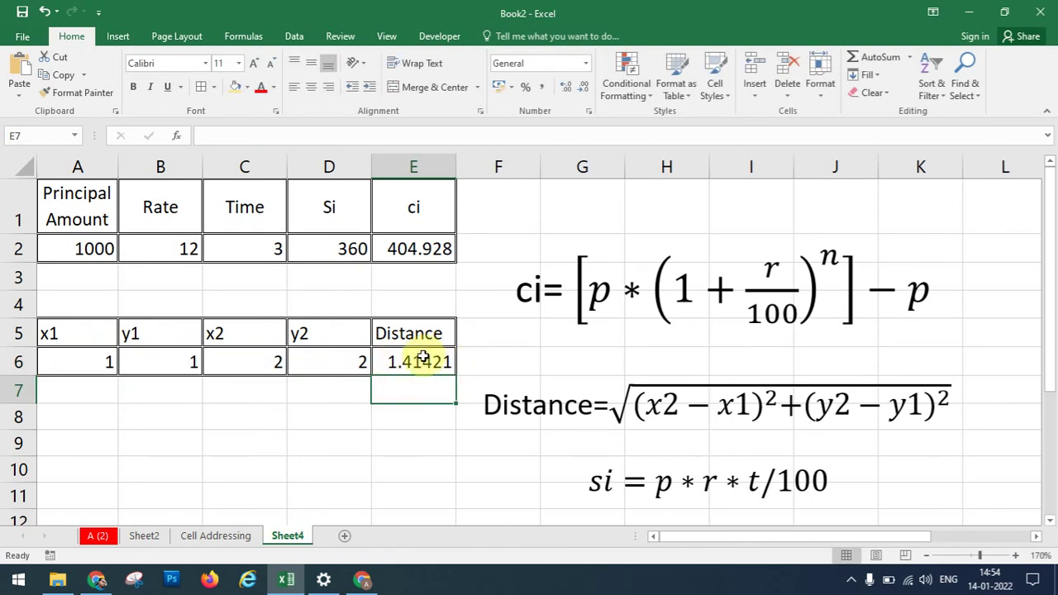
- Replace the SQRT function in E6 with a power of one half, making the formula =((C6-A6)^2+(D6-B6)^2)^(1/2)
left_click(423, 357)
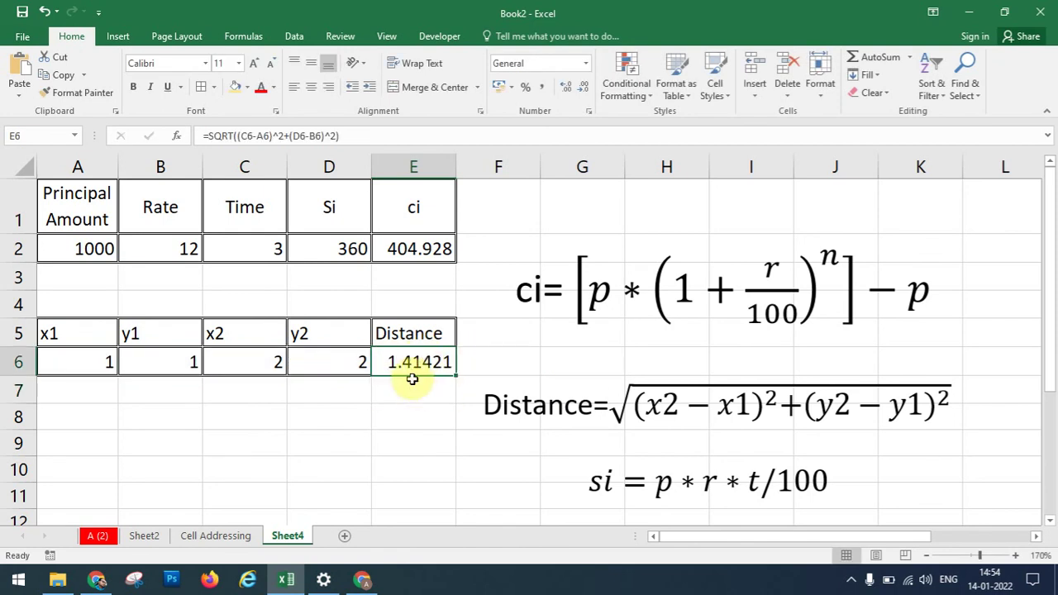
double_click(407, 366)
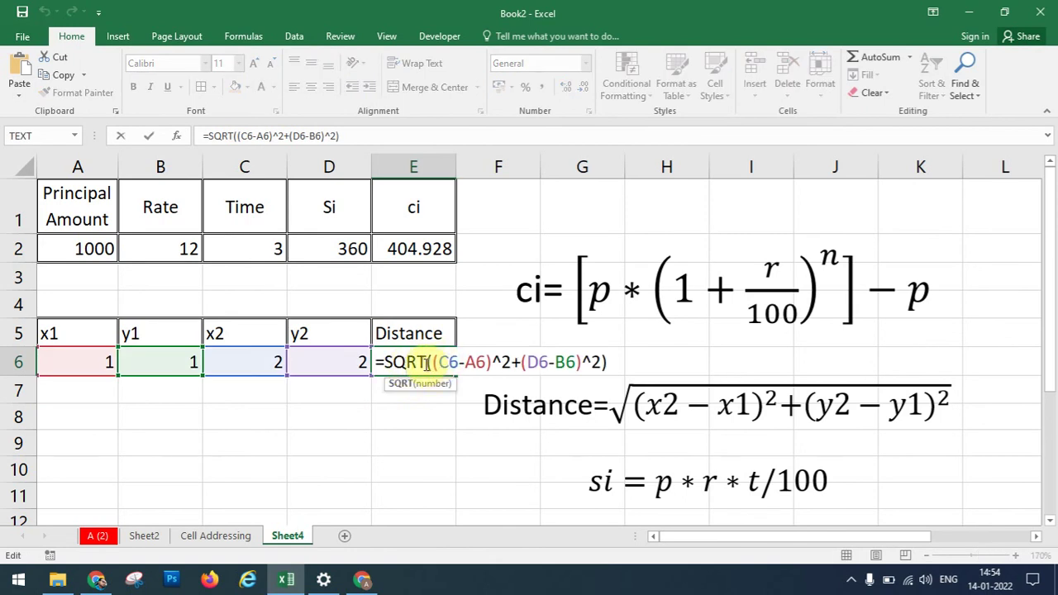
left_click_drag(431, 365, 386, 353)
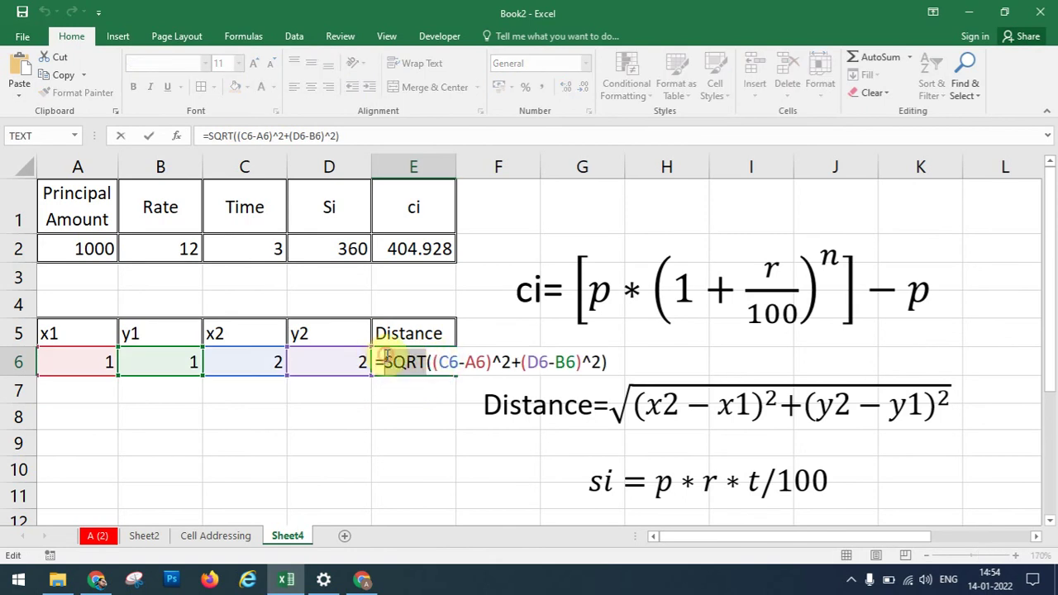
key("BackSpace")
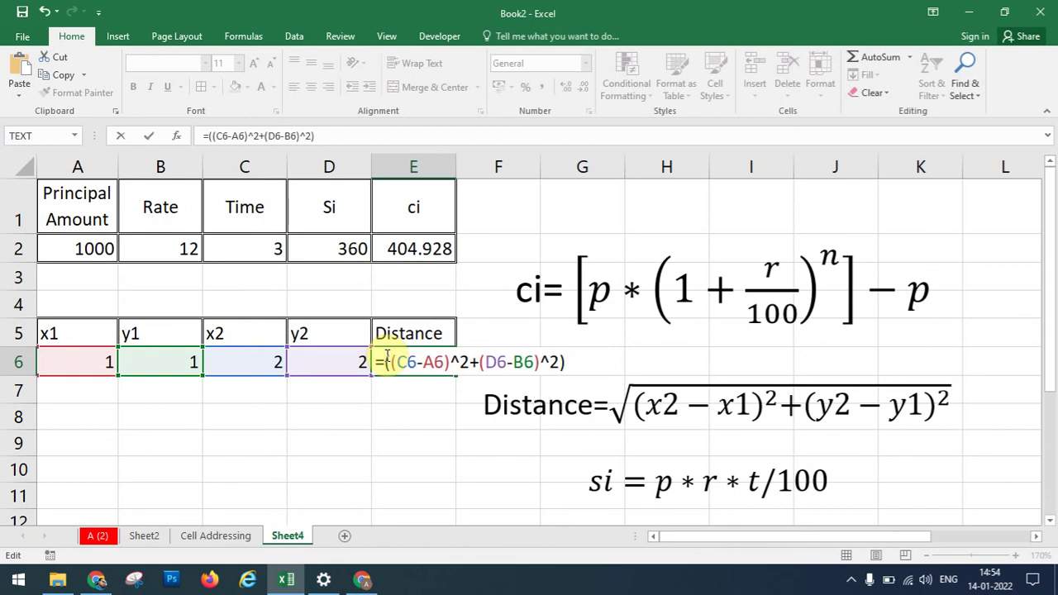
left_click(579, 363)
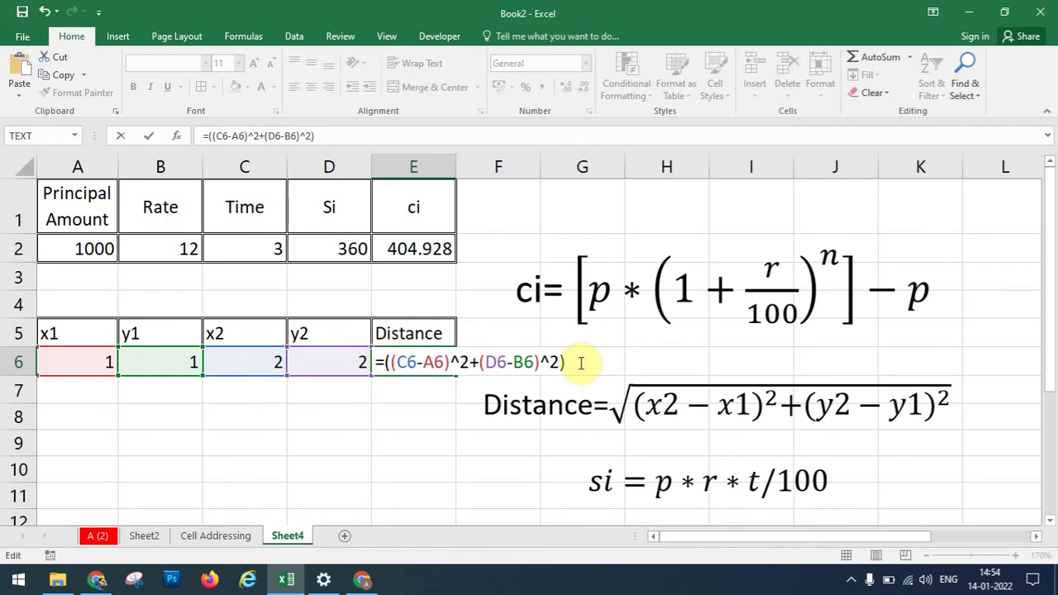
type("^(1/2)")
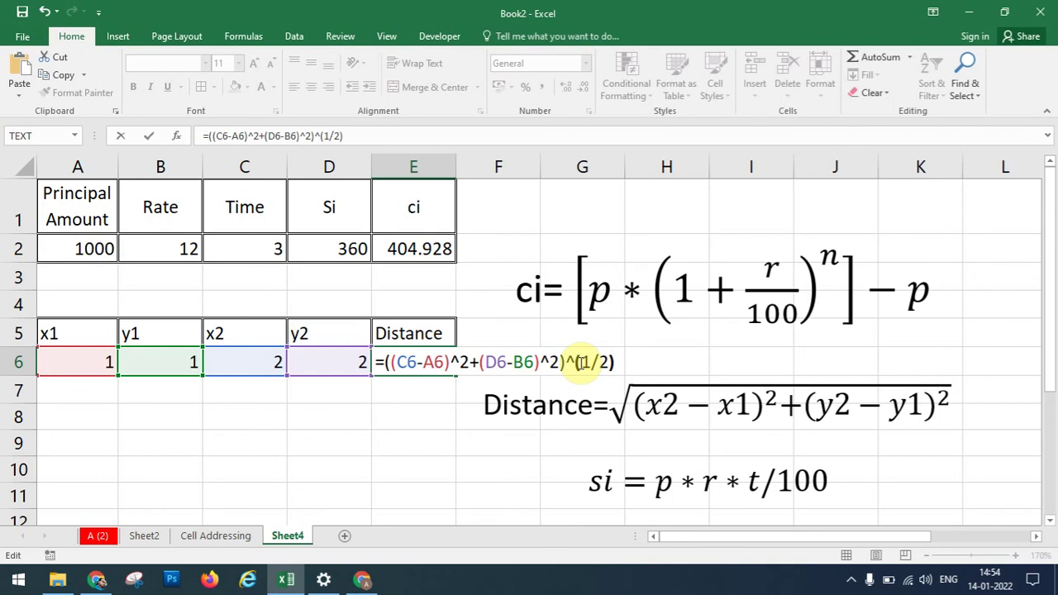
key("Return")
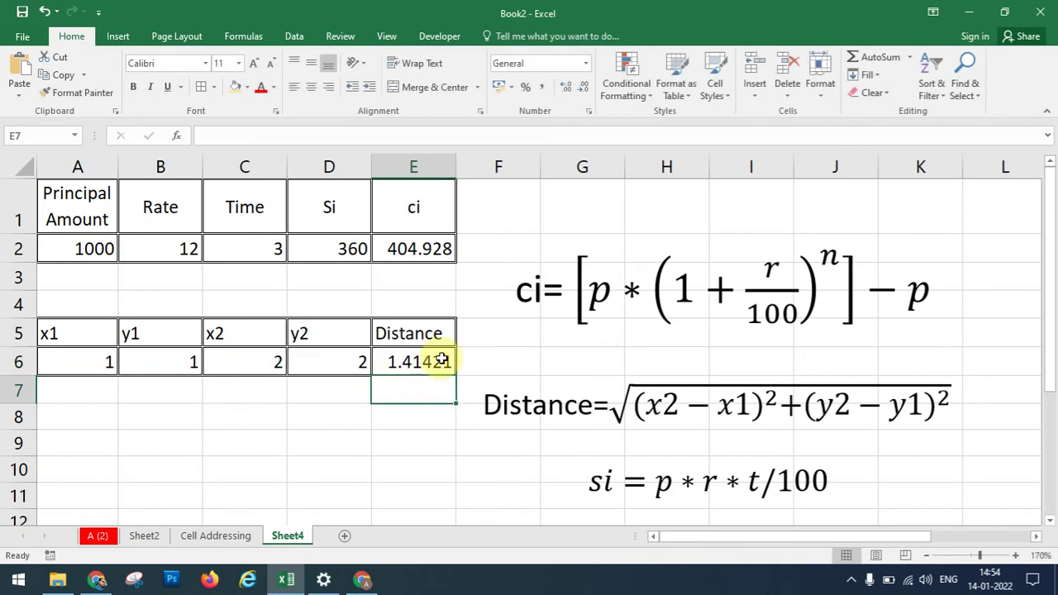